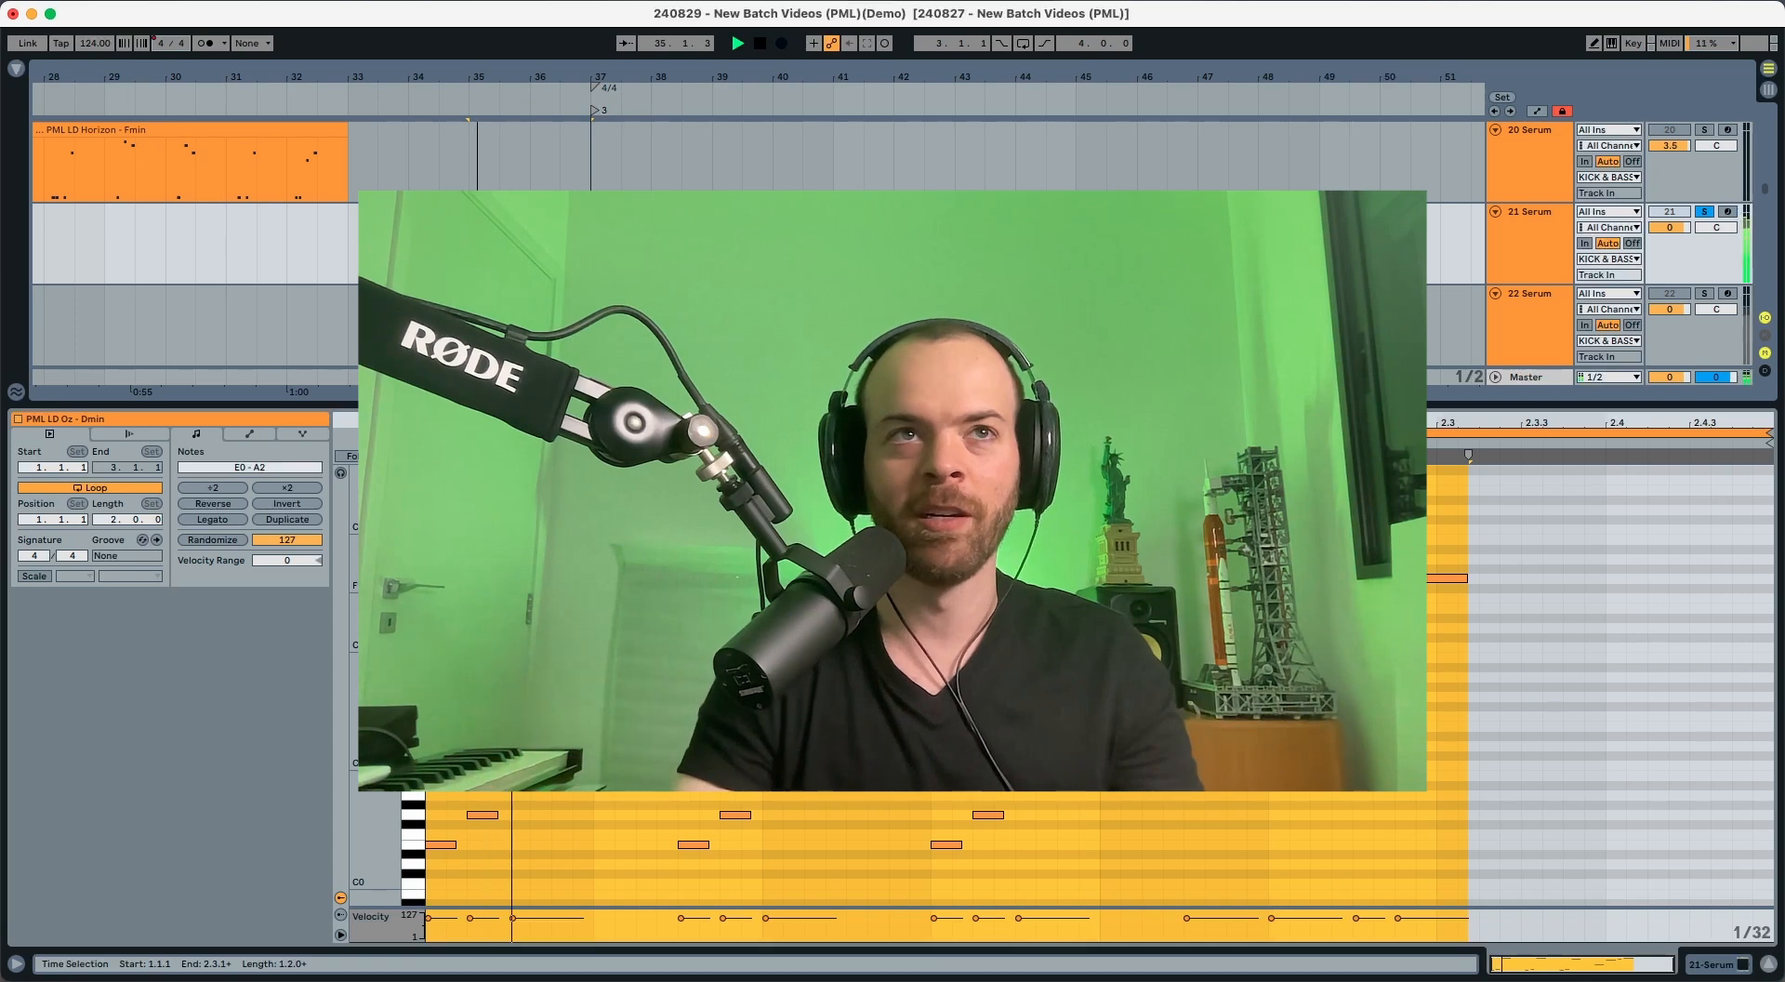
Step: Audition the PML LD Oz lead on the finished Serum track and on the uninitialised duplicate track for comparison
key("space")
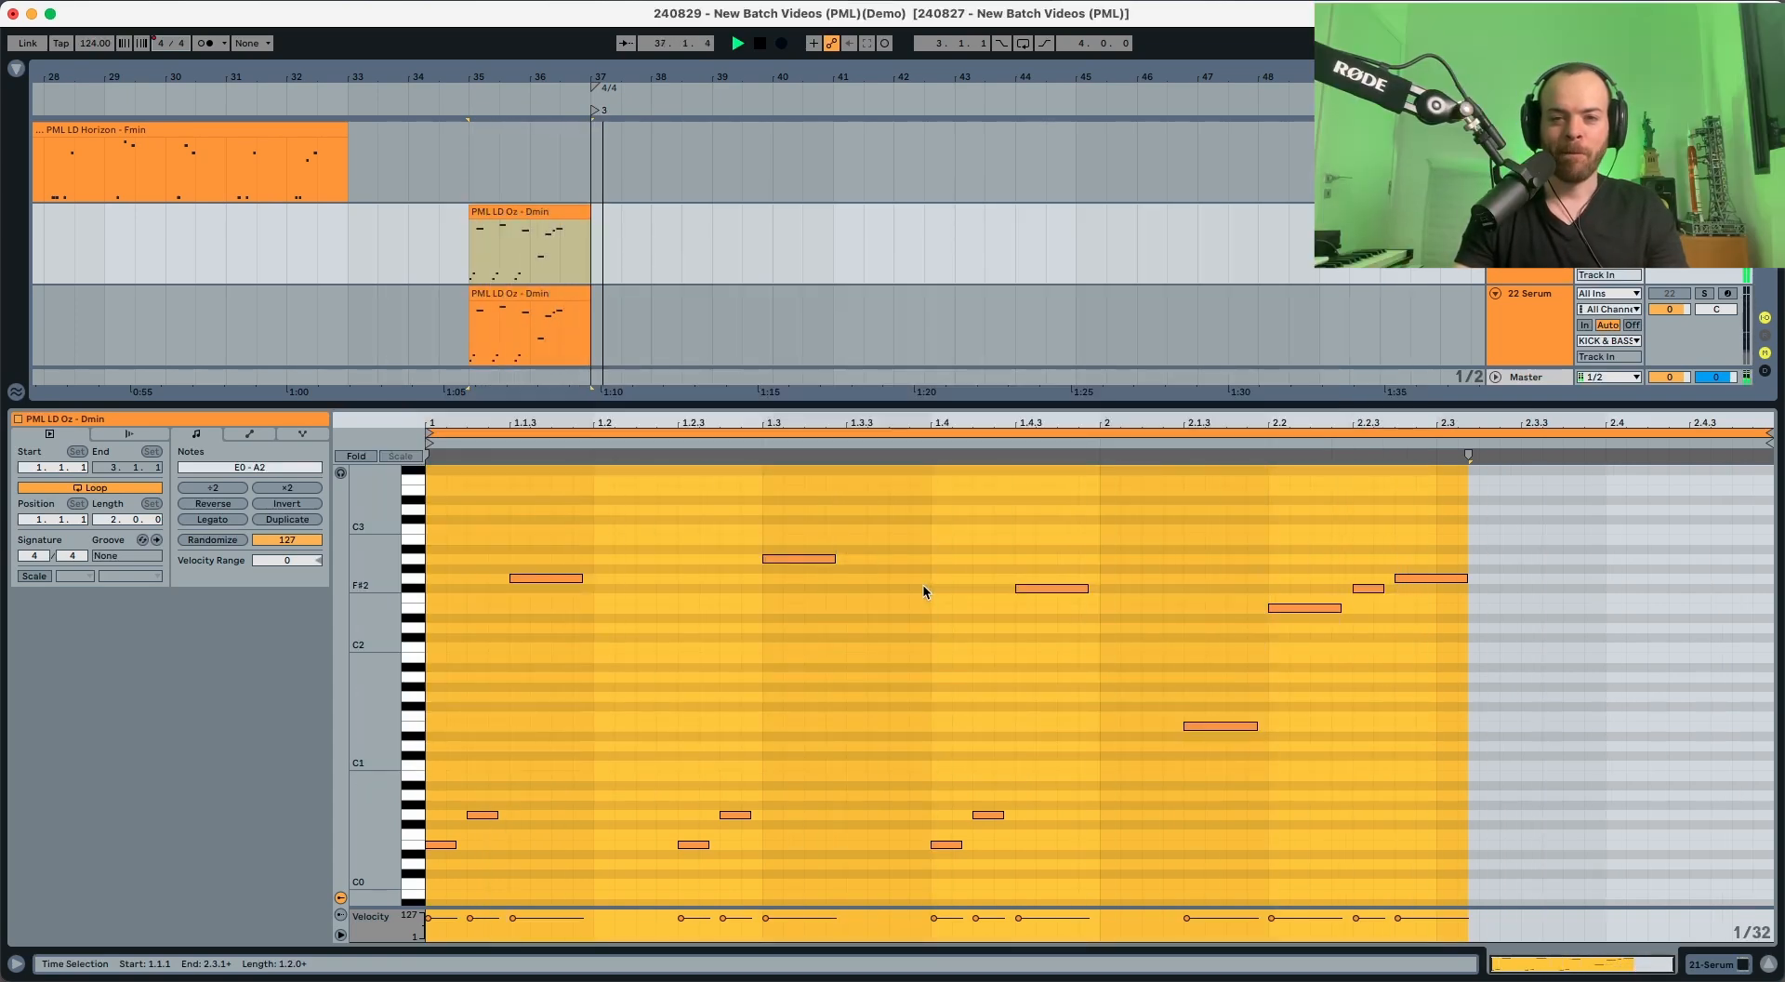
key("space")
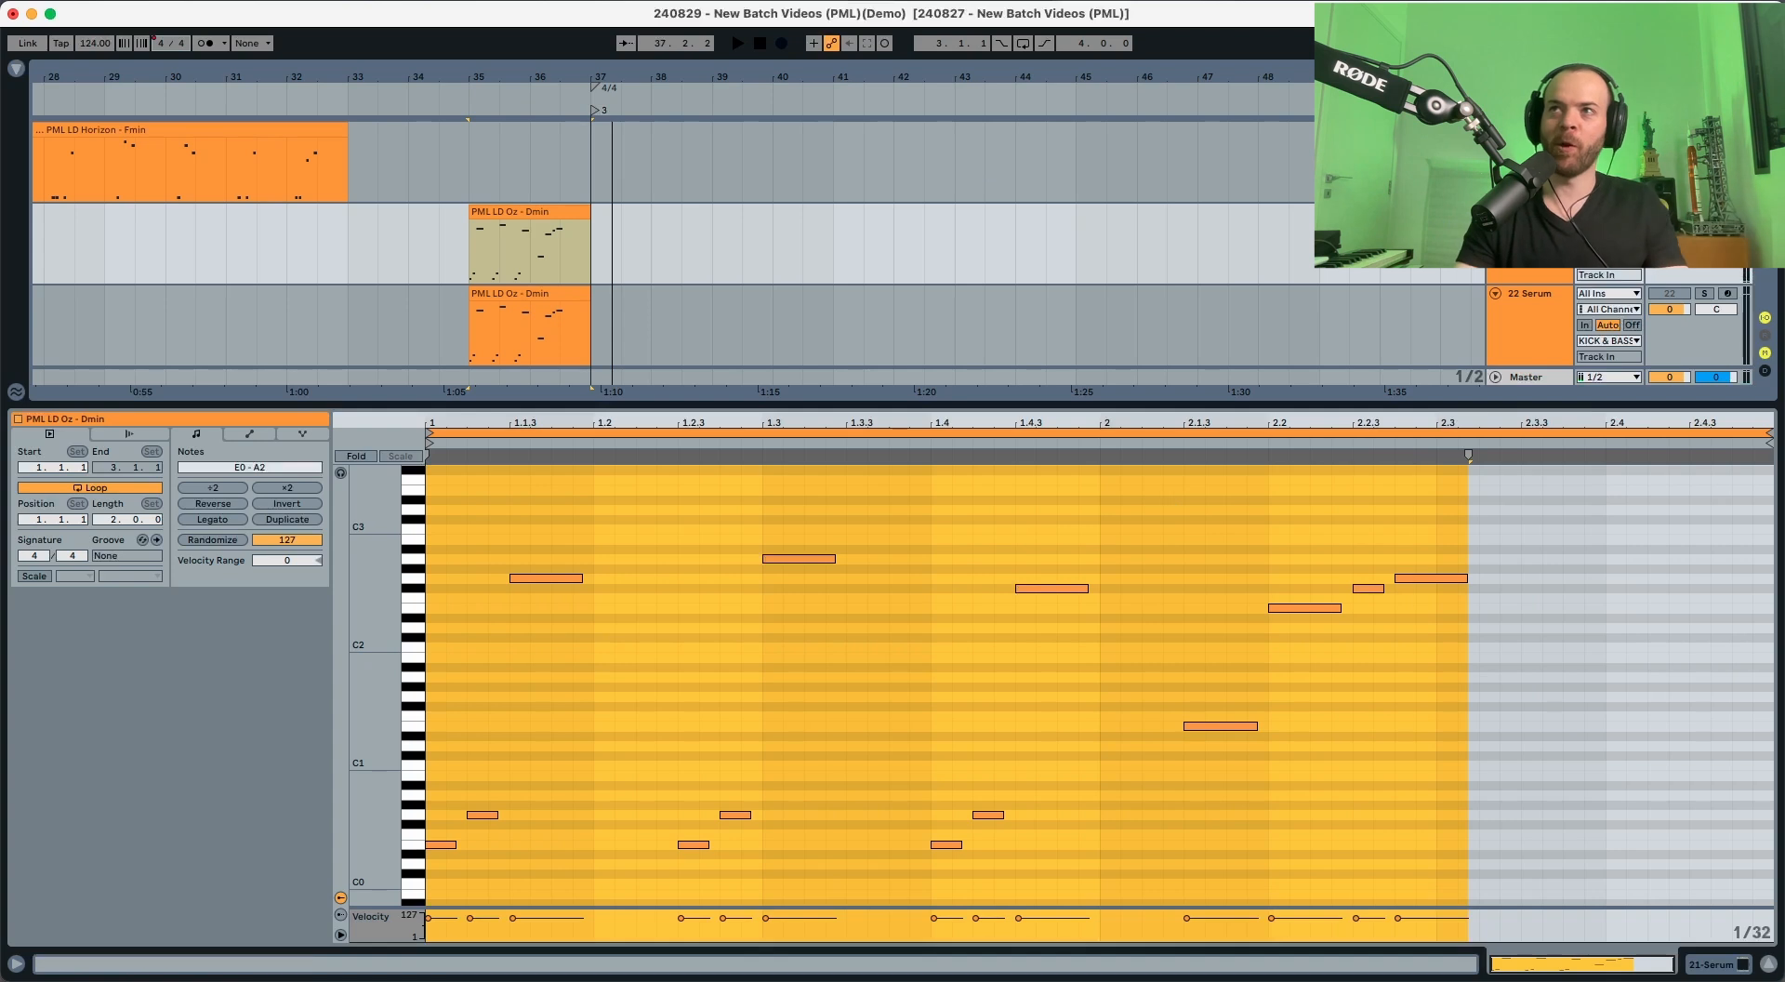
key("space")
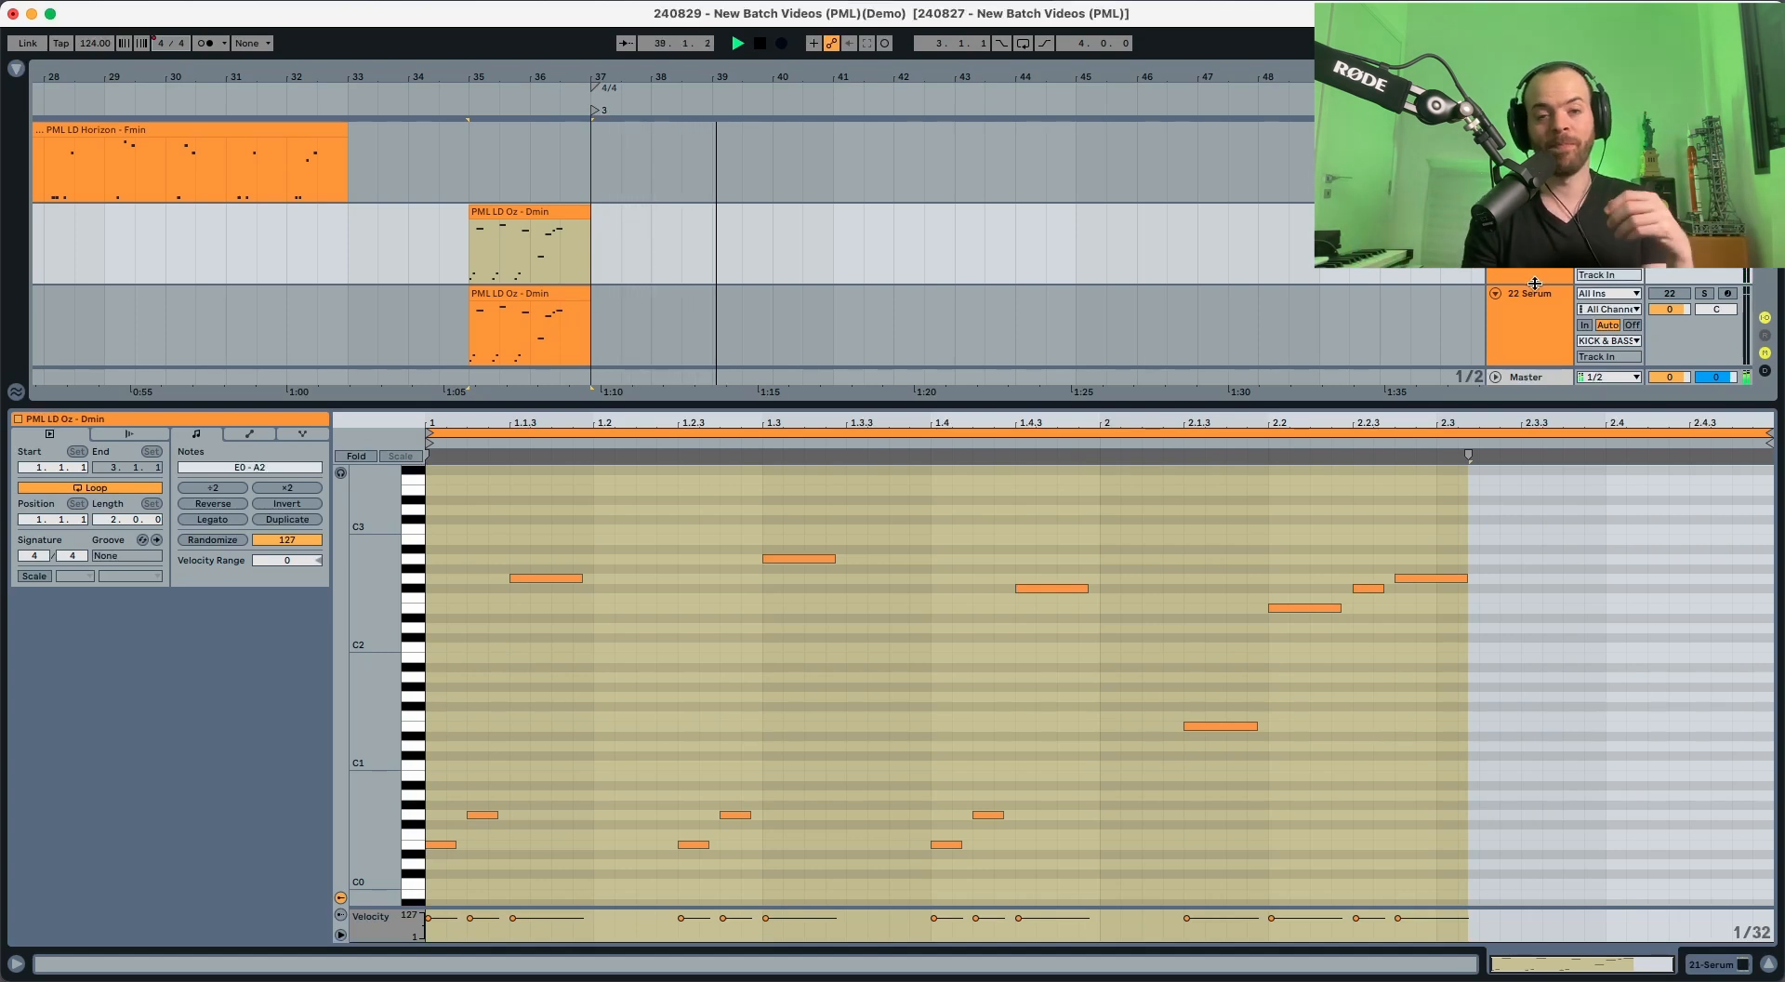
key("space")
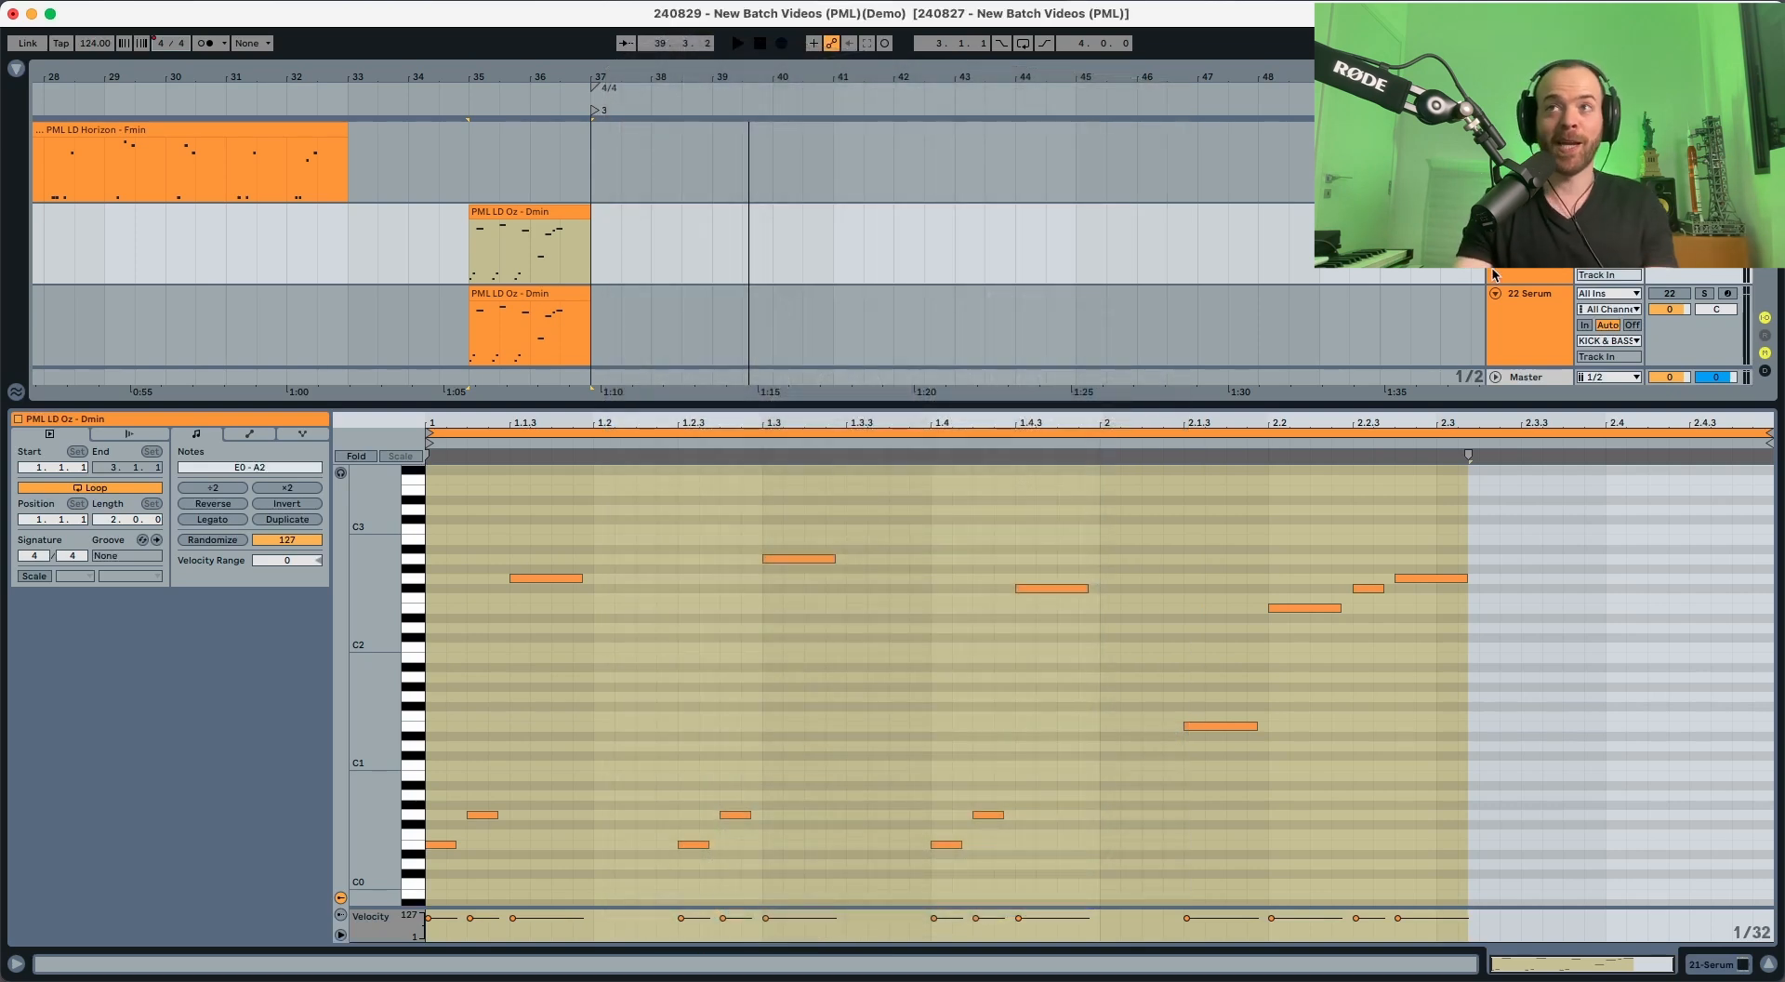
Step: Open the Serum instrument on track 22 and set oscillator A to 7 unison voices while auditioning the clip
left_click(1508, 304)
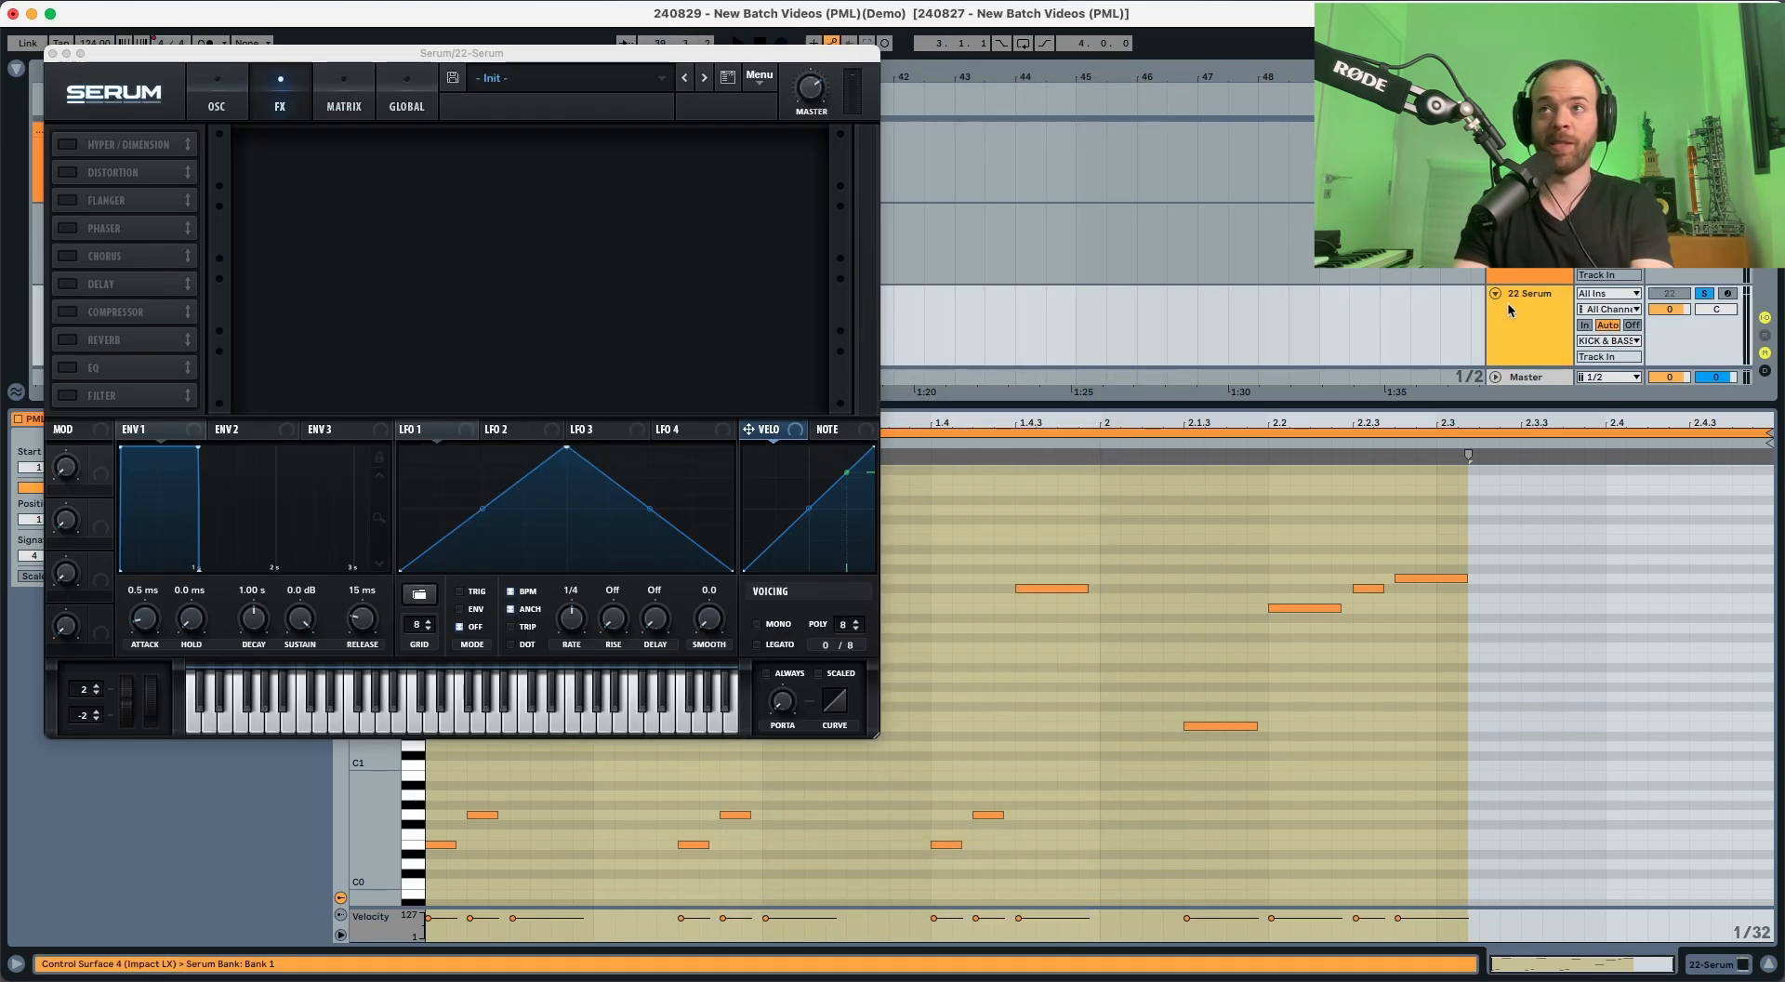
left_click(216, 87)
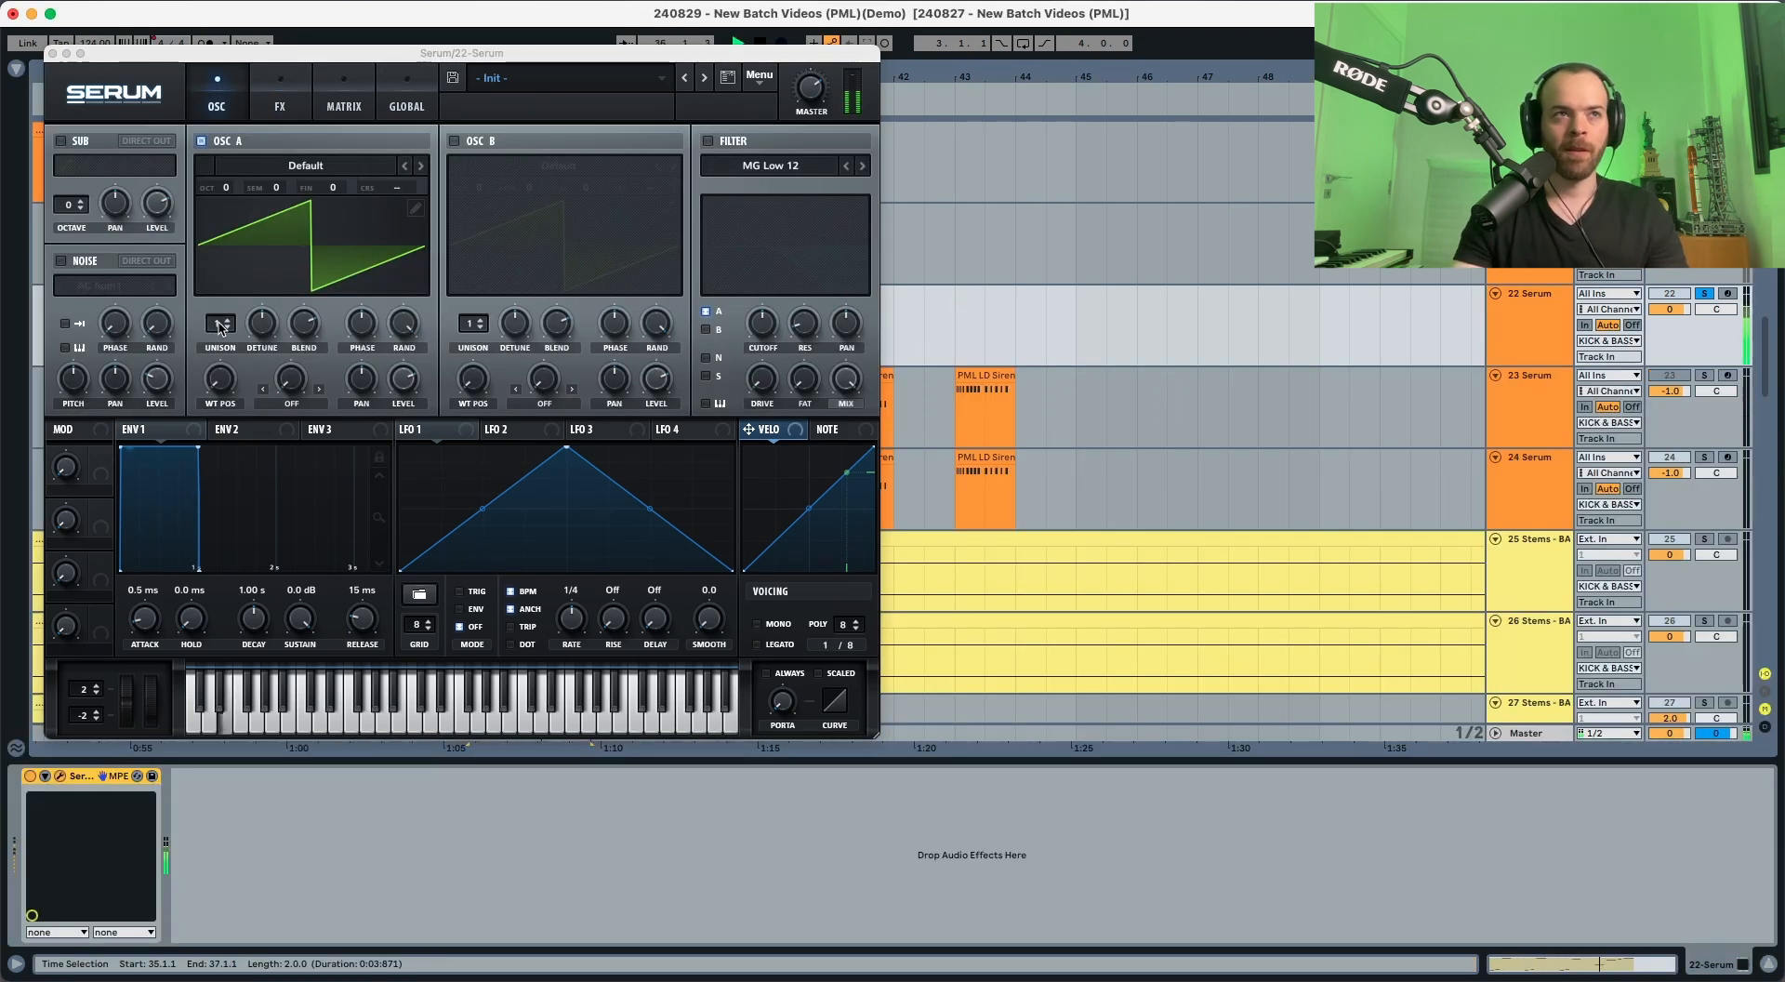
key("space")
left_click_drag(221, 328, 226, 245)
key("space")
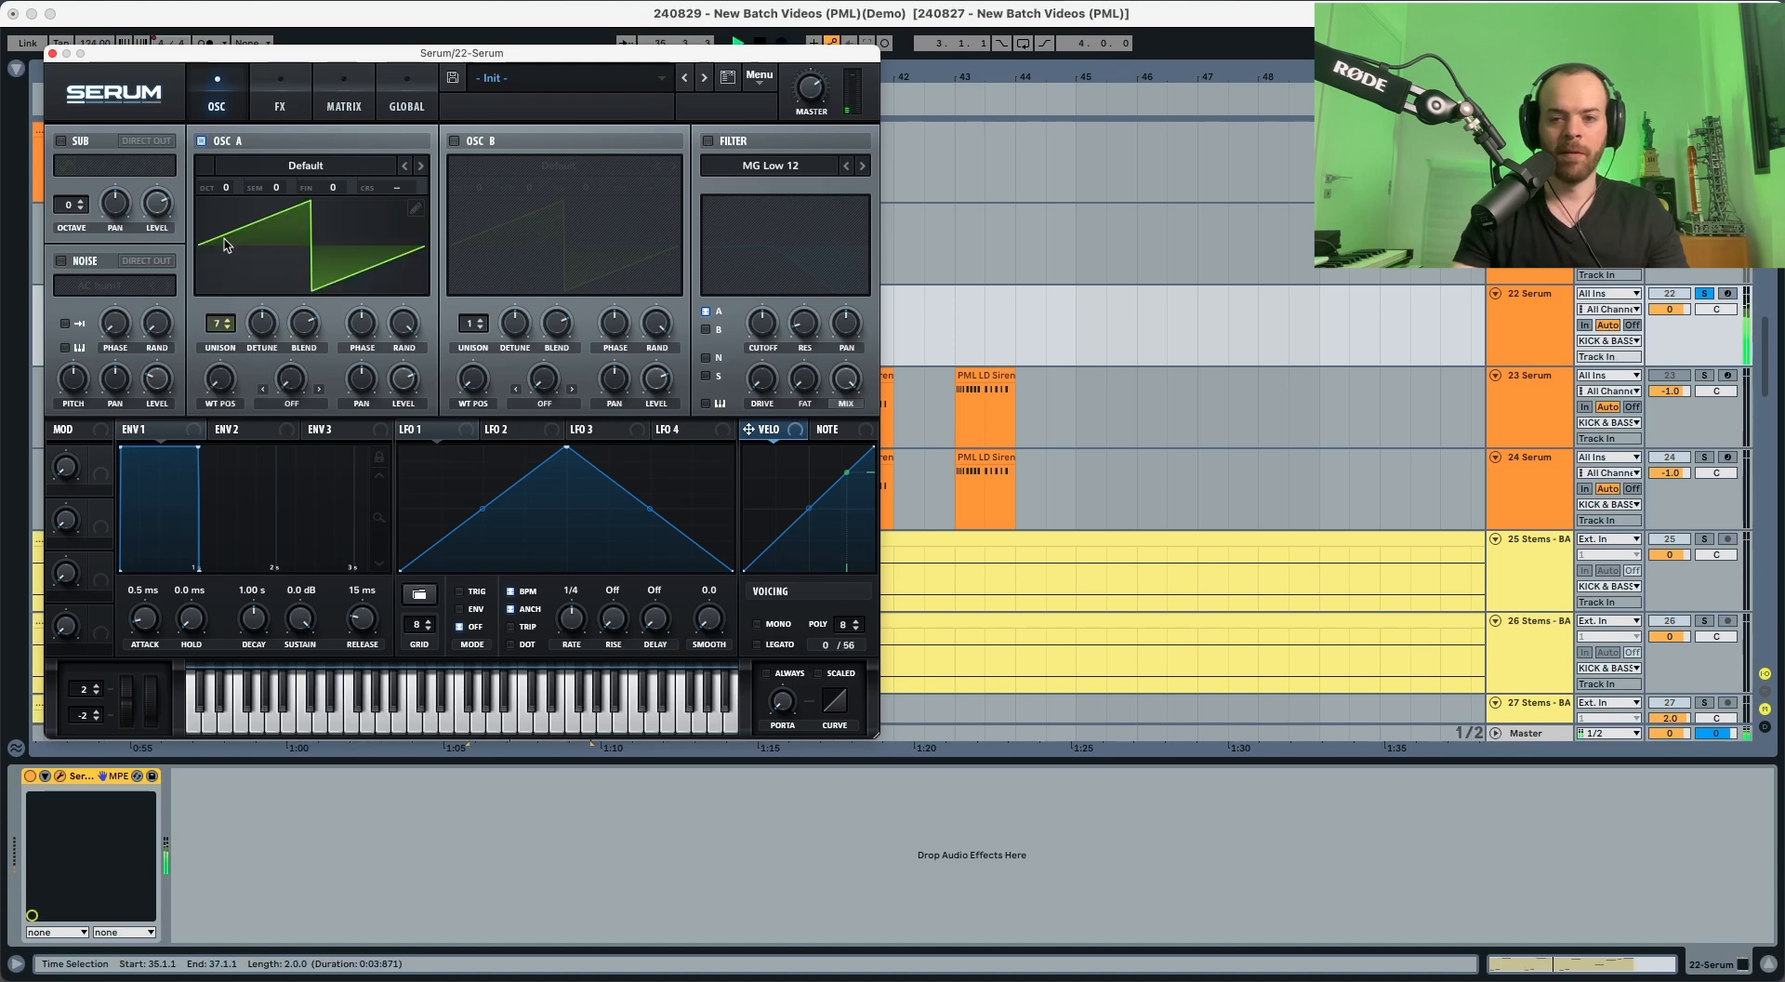
key("space")
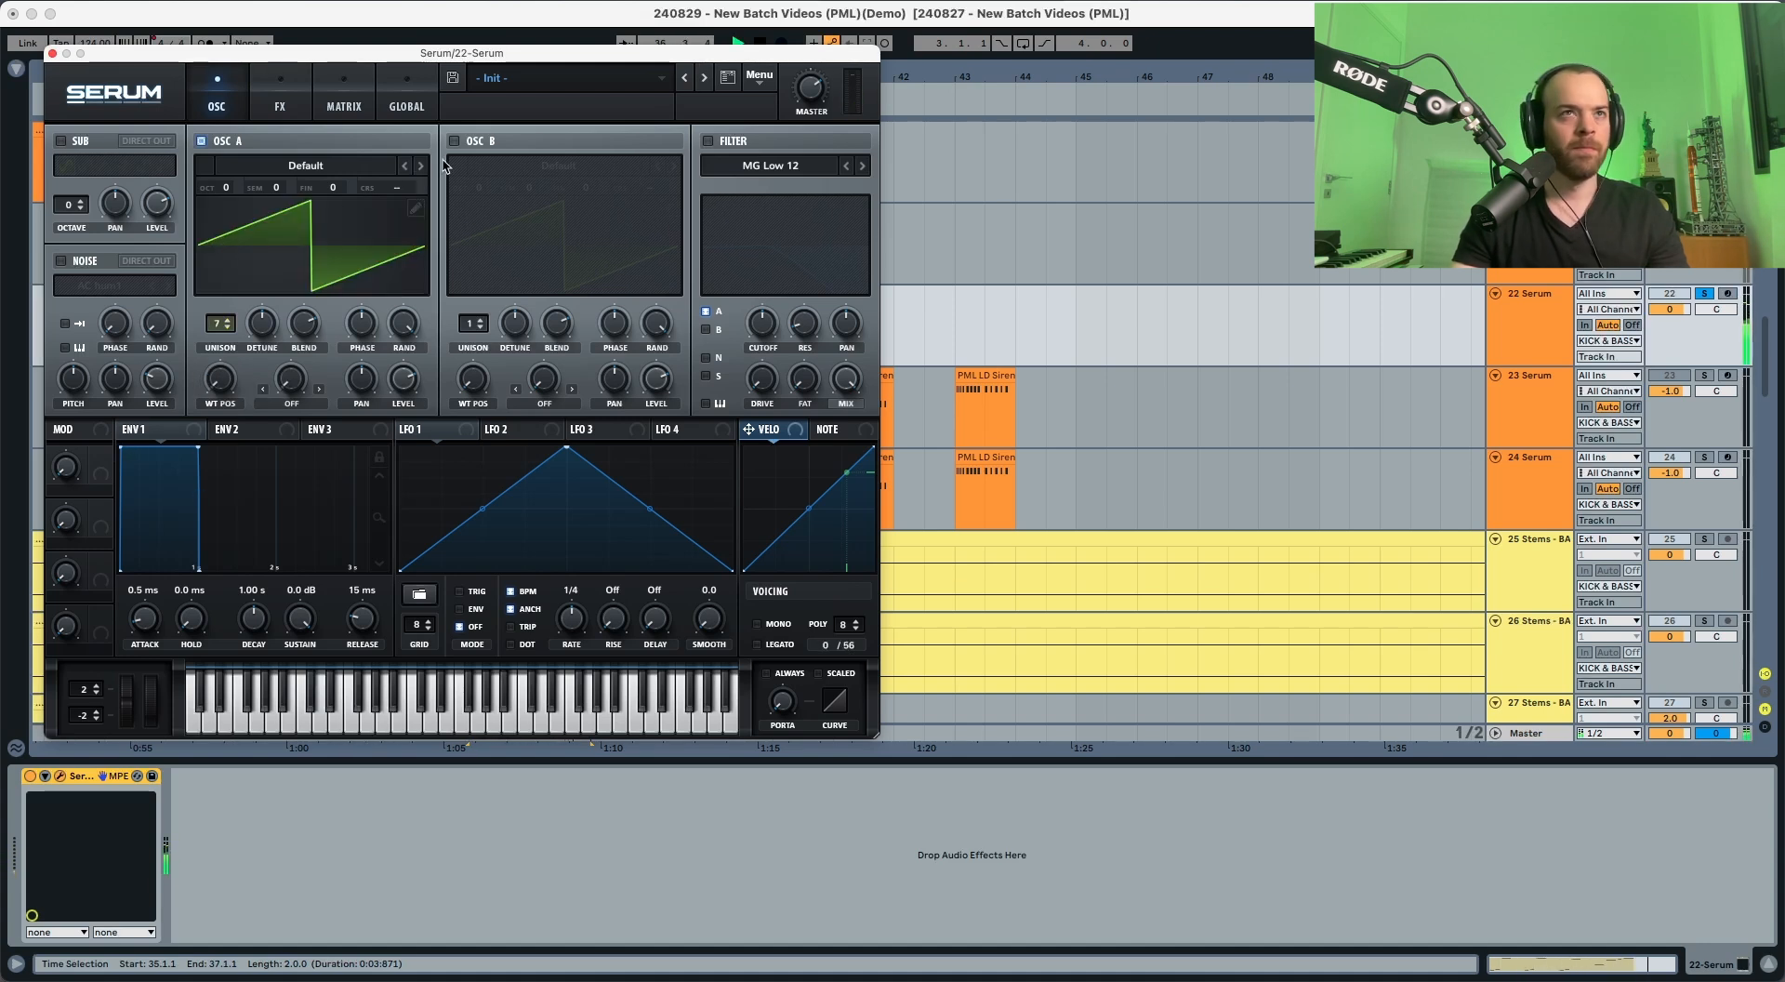
Step: Enable oscillator B and load the analog DS Saw and Tri wavetable into it
left_click(455, 141)
left_click(455, 141)
left_click(455, 141)
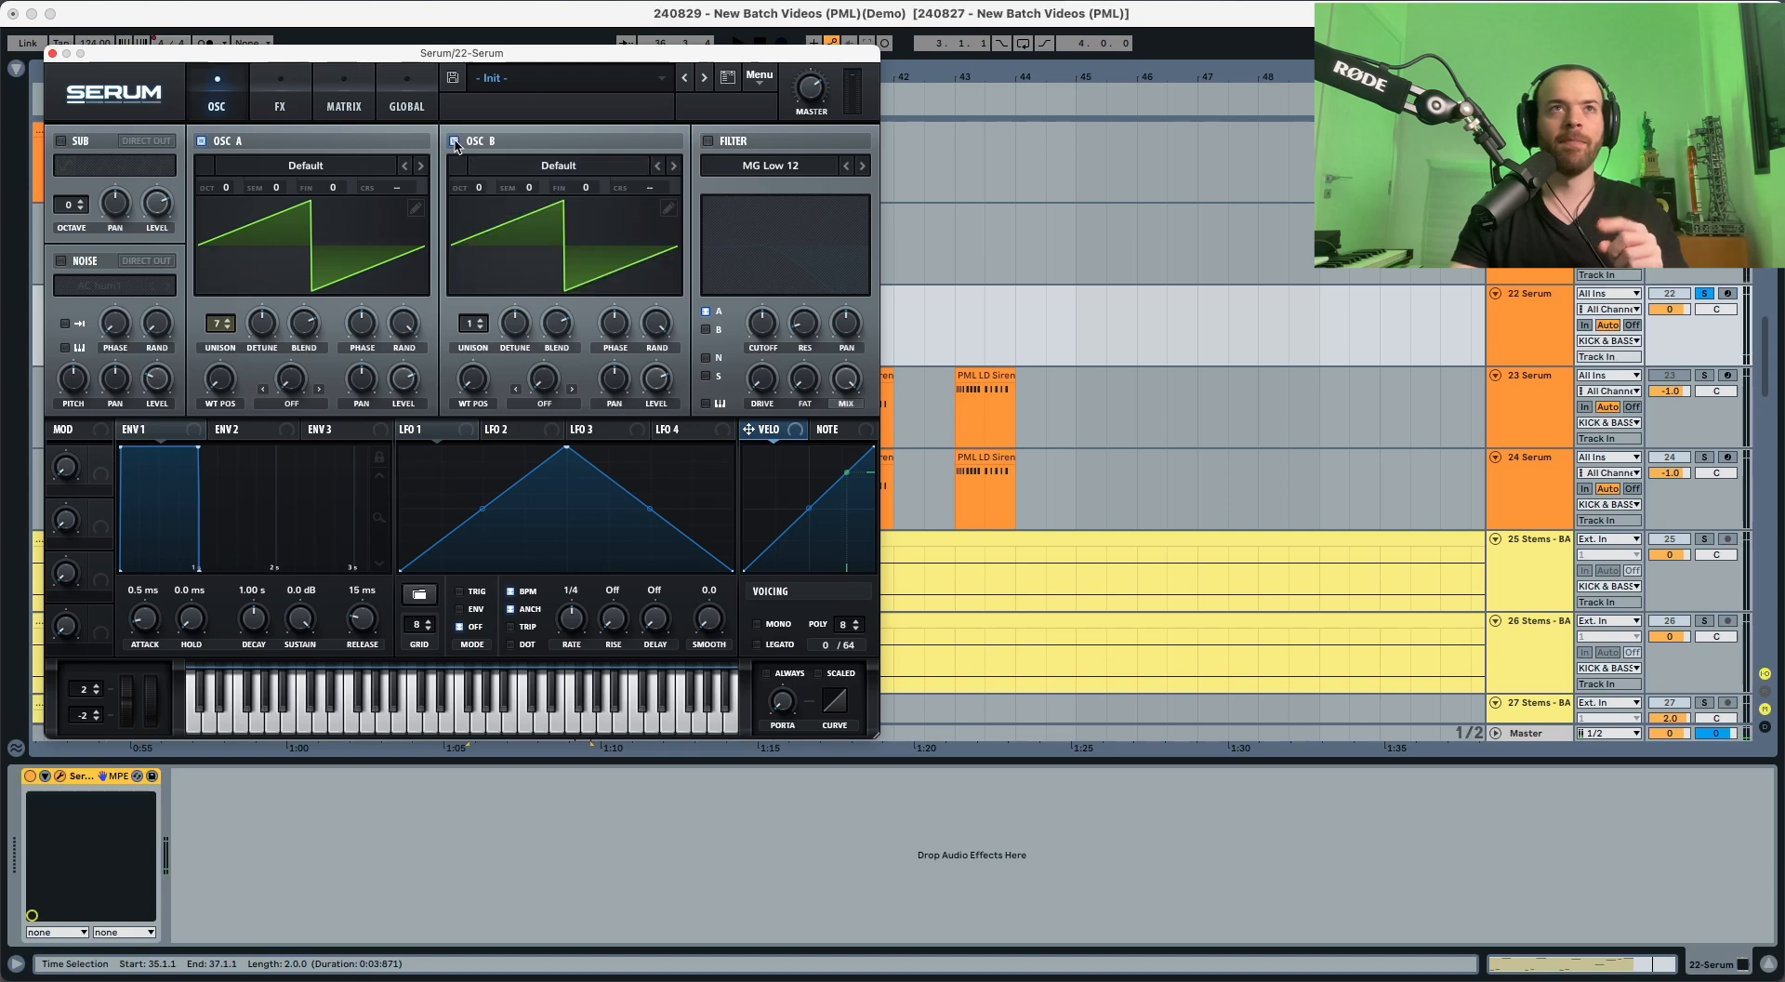
left_click(518, 170)
mouse_move(530, 194)
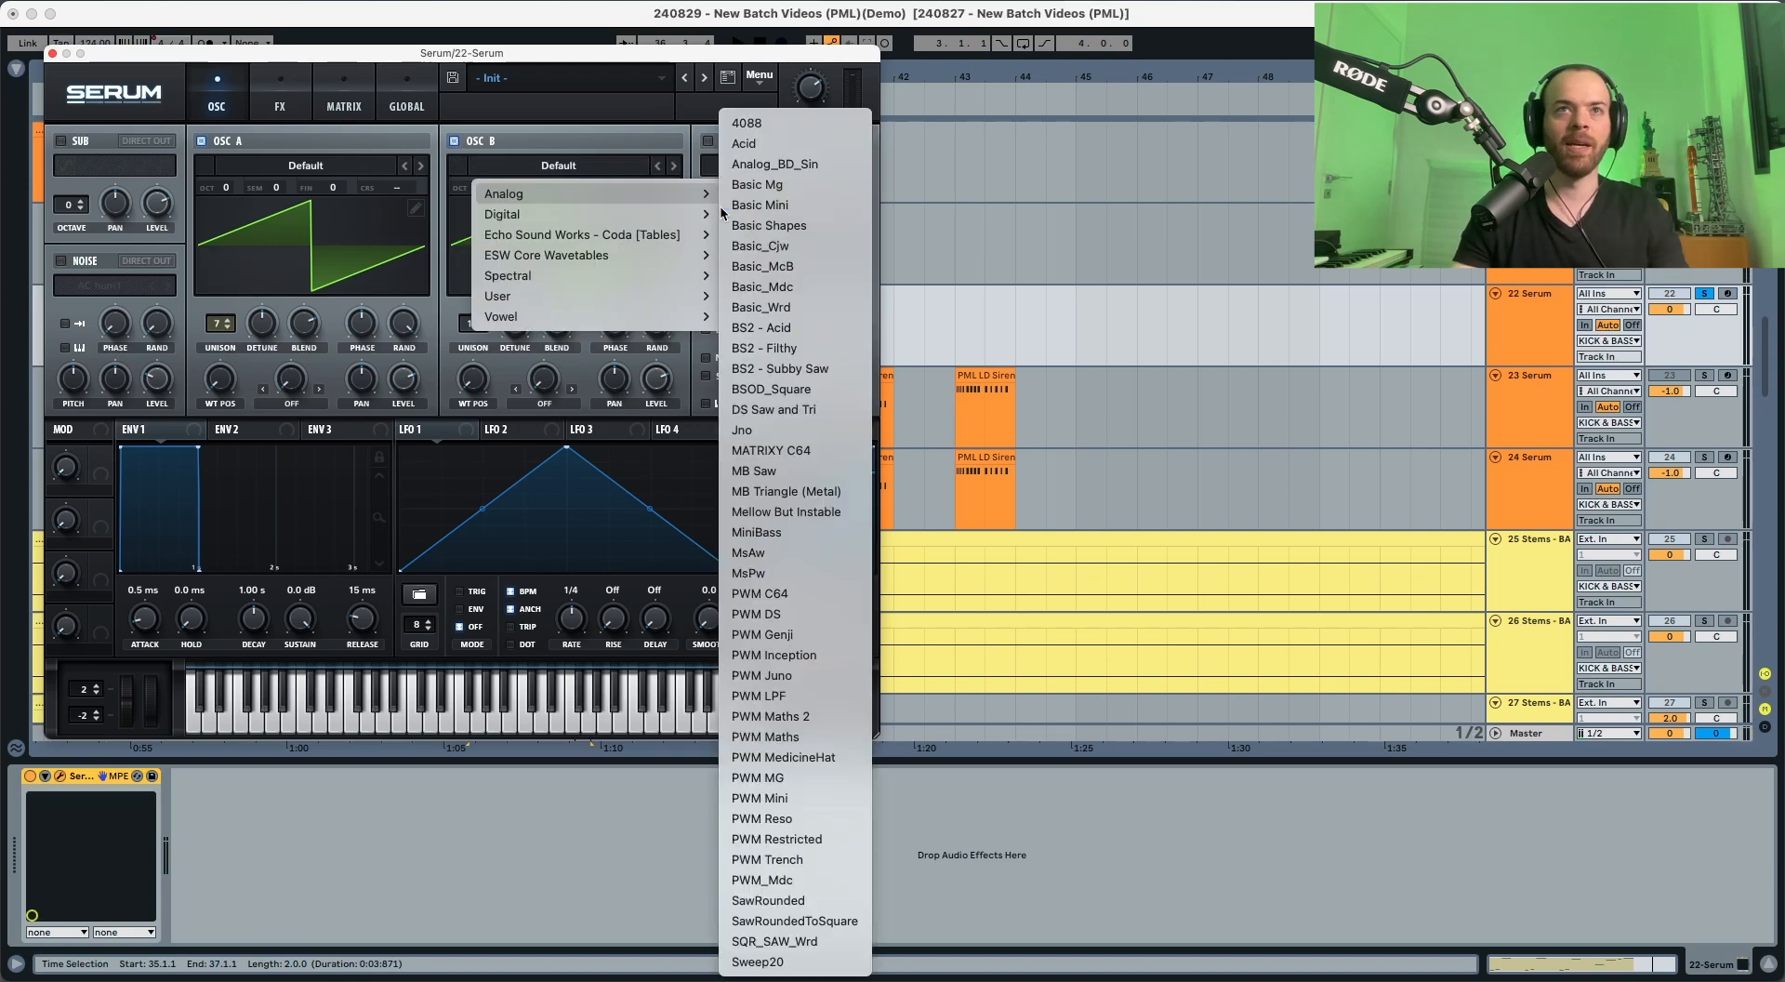
left_click(771, 409)
key("space")
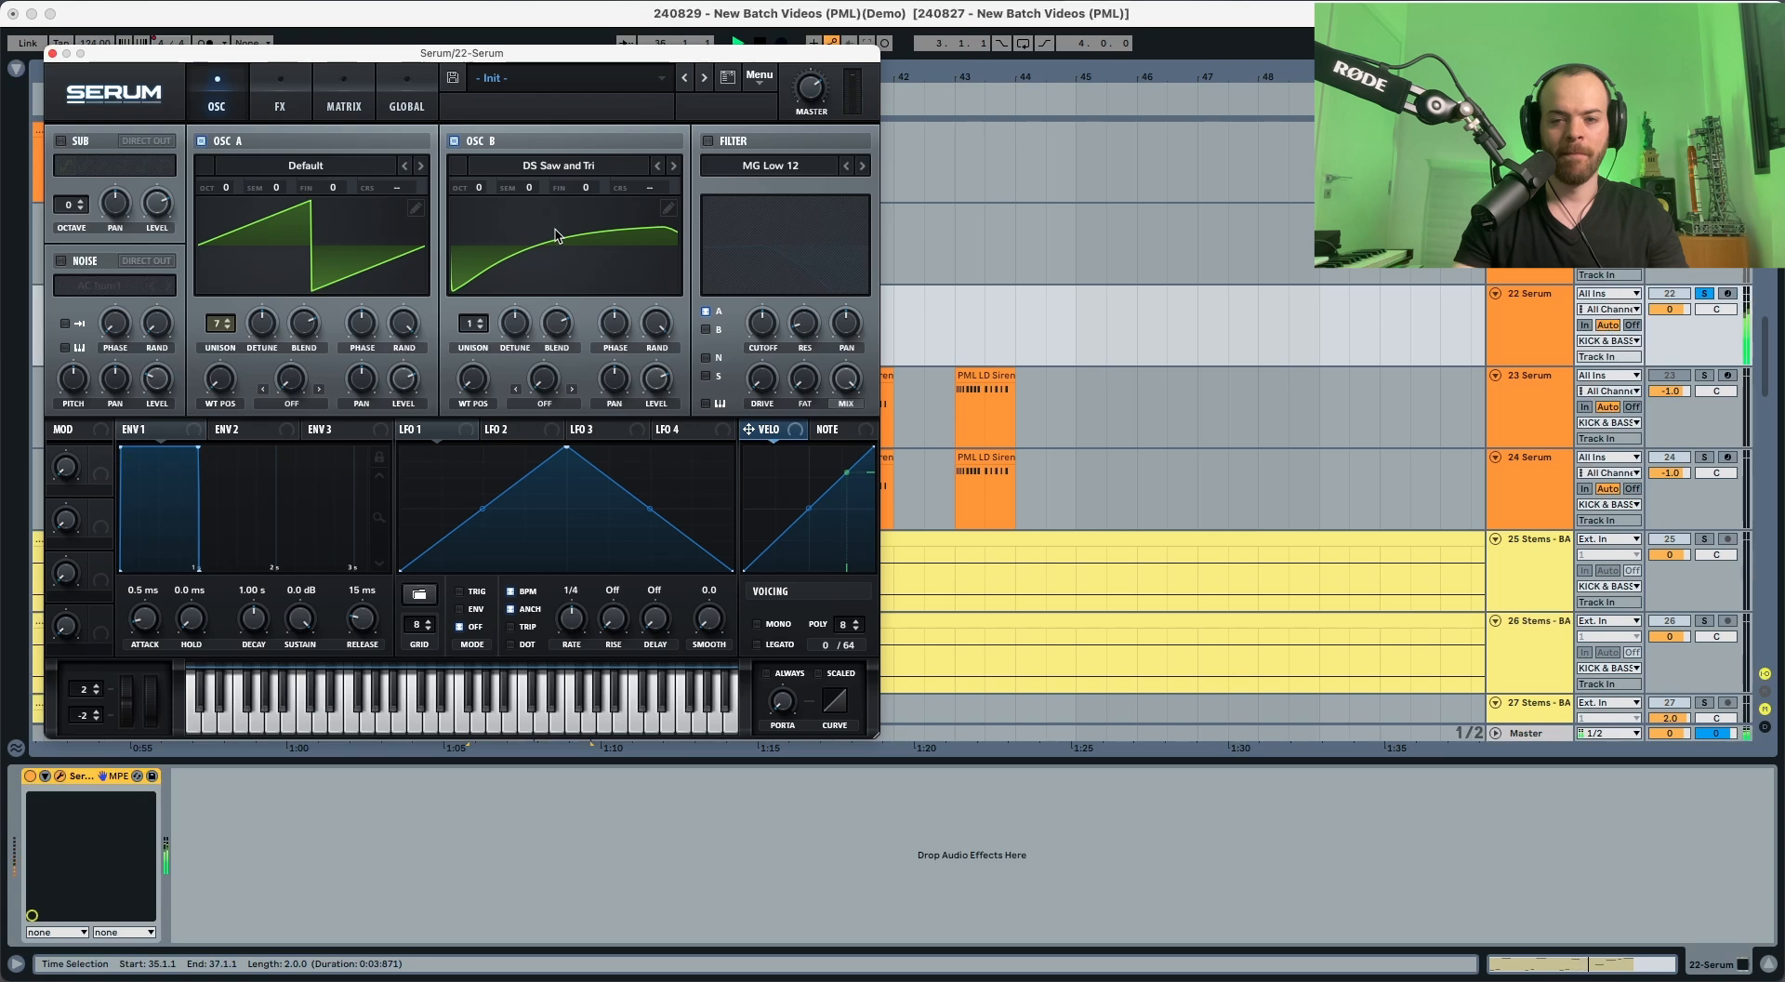
Step: Set oscillator B to 16 unison voices and fine-tune its detune and level during playback
left_click_drag(479, 331, 517, 23)
key("space")
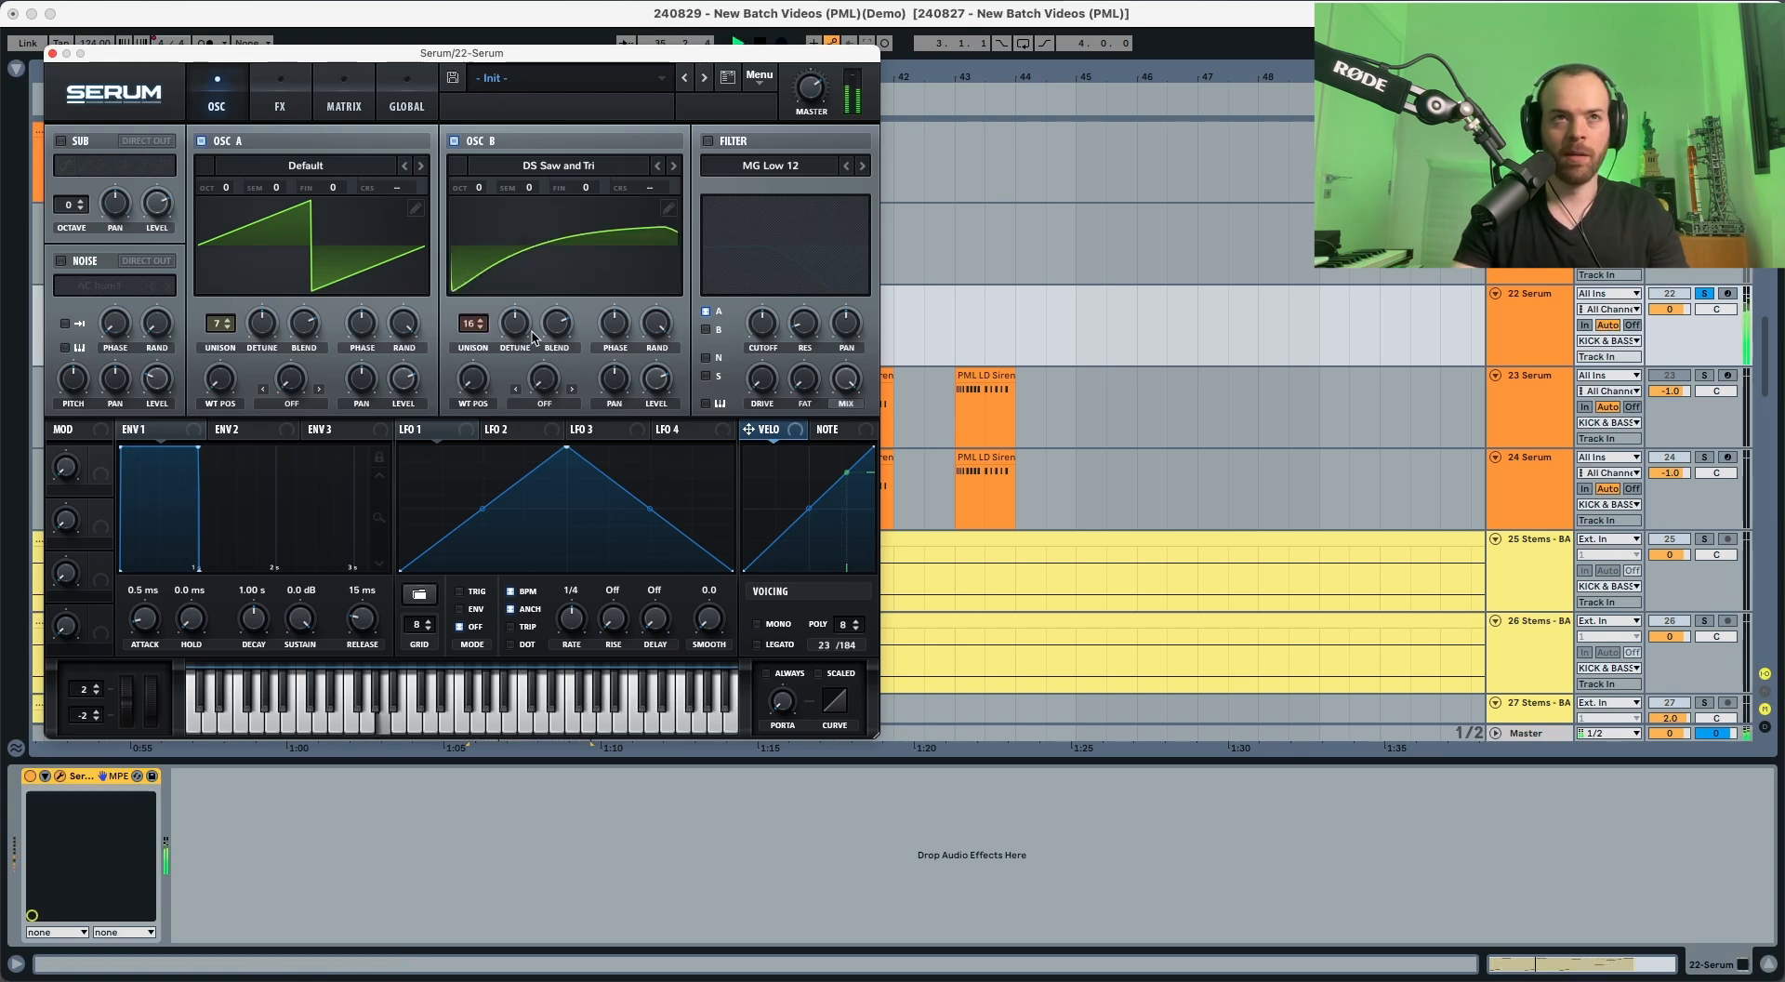
left_click_drag(521, 329, 516, 338)
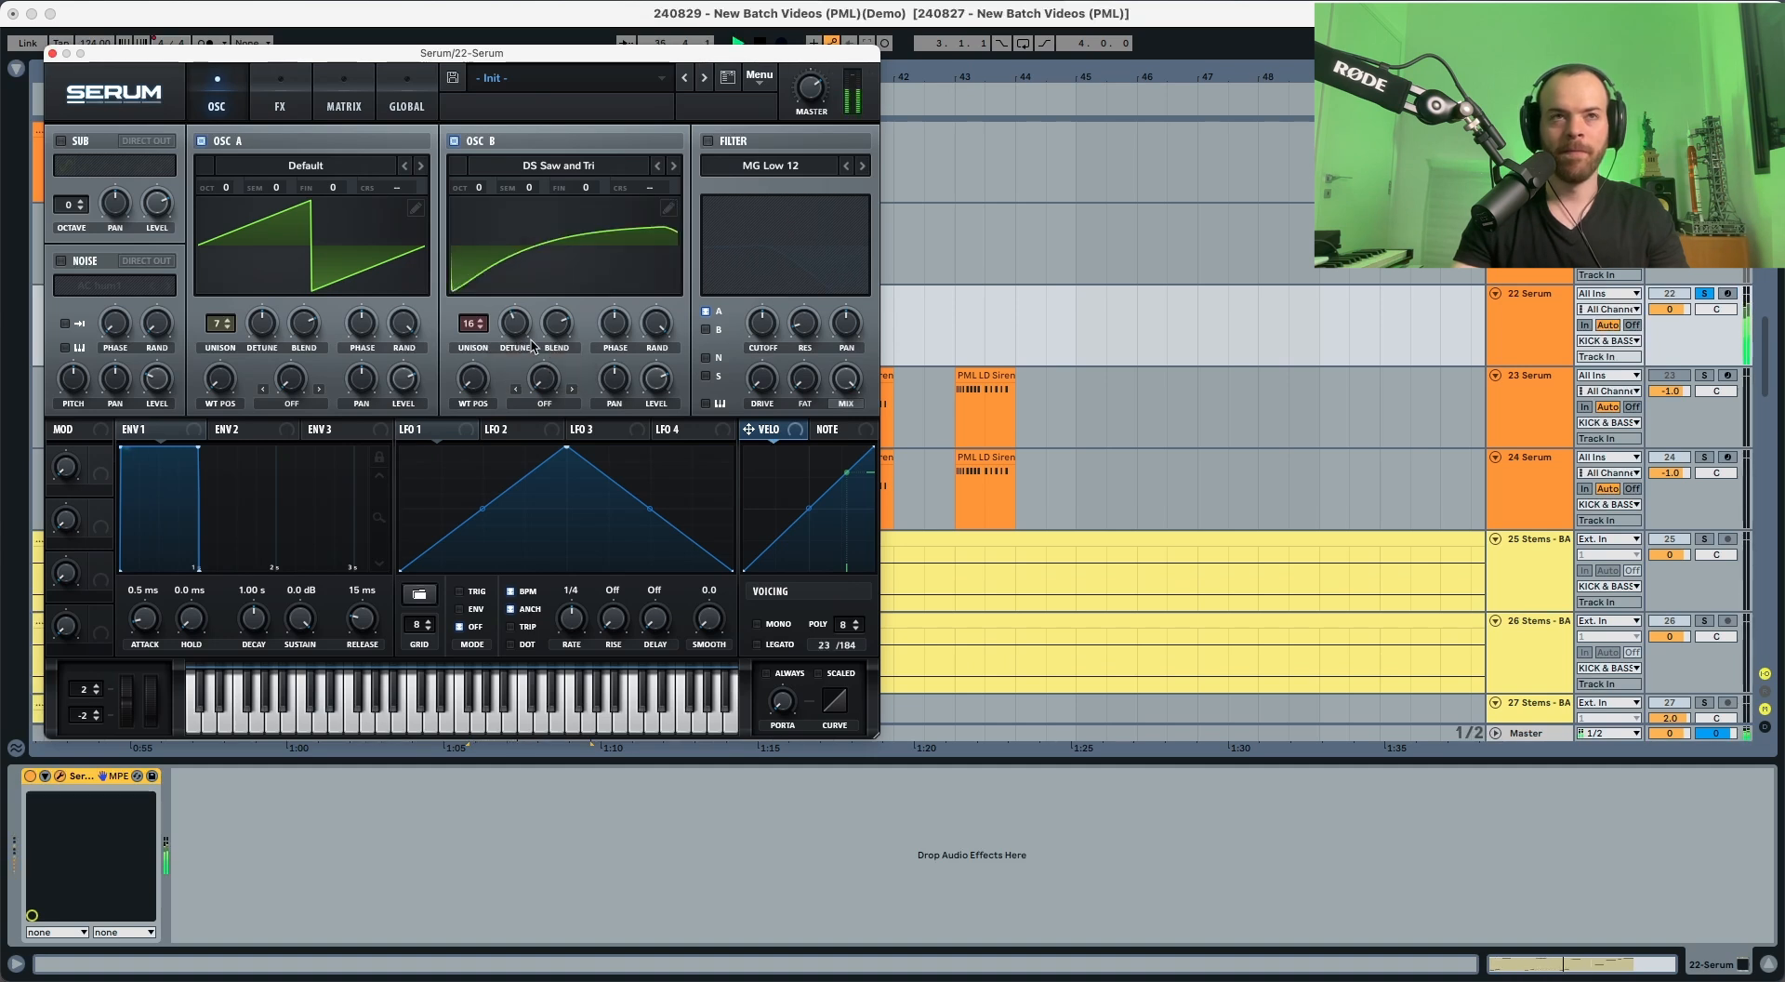
key("space")
left_click_drag(645, 384, 652, 367)
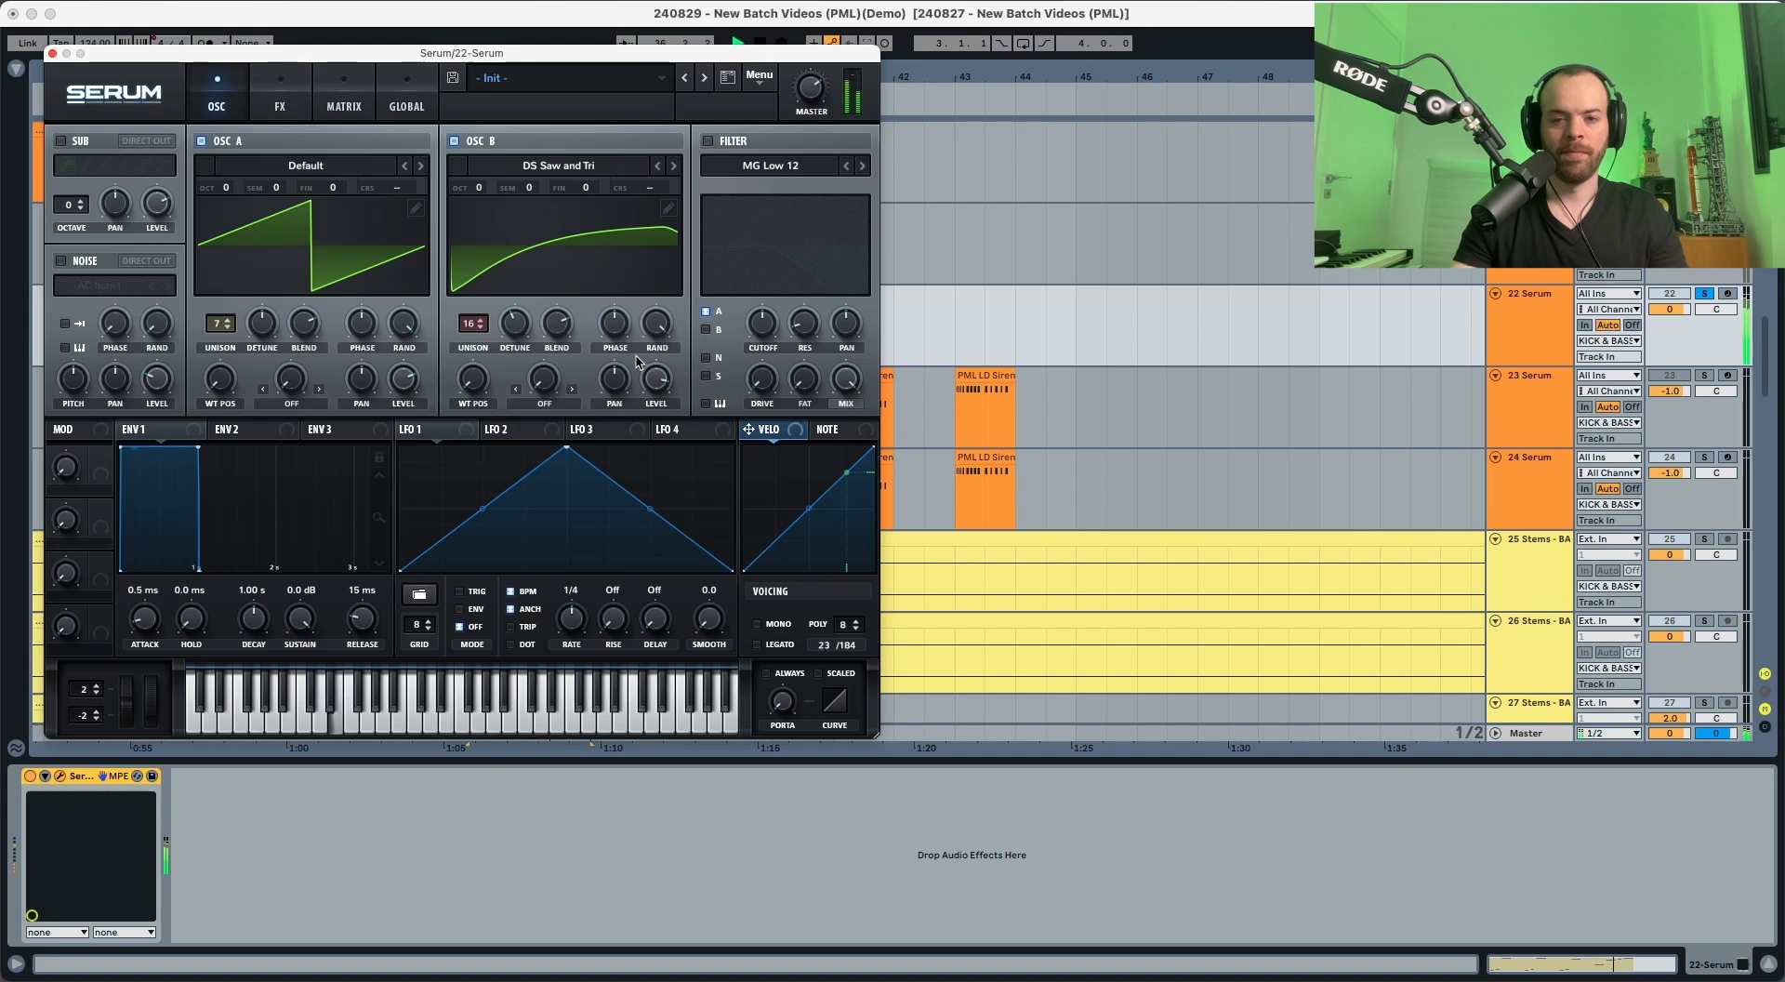
key("space")
Step: Enable the noise oscillator with the AC hum1 sample and adjust its level
left_click(62, 260)
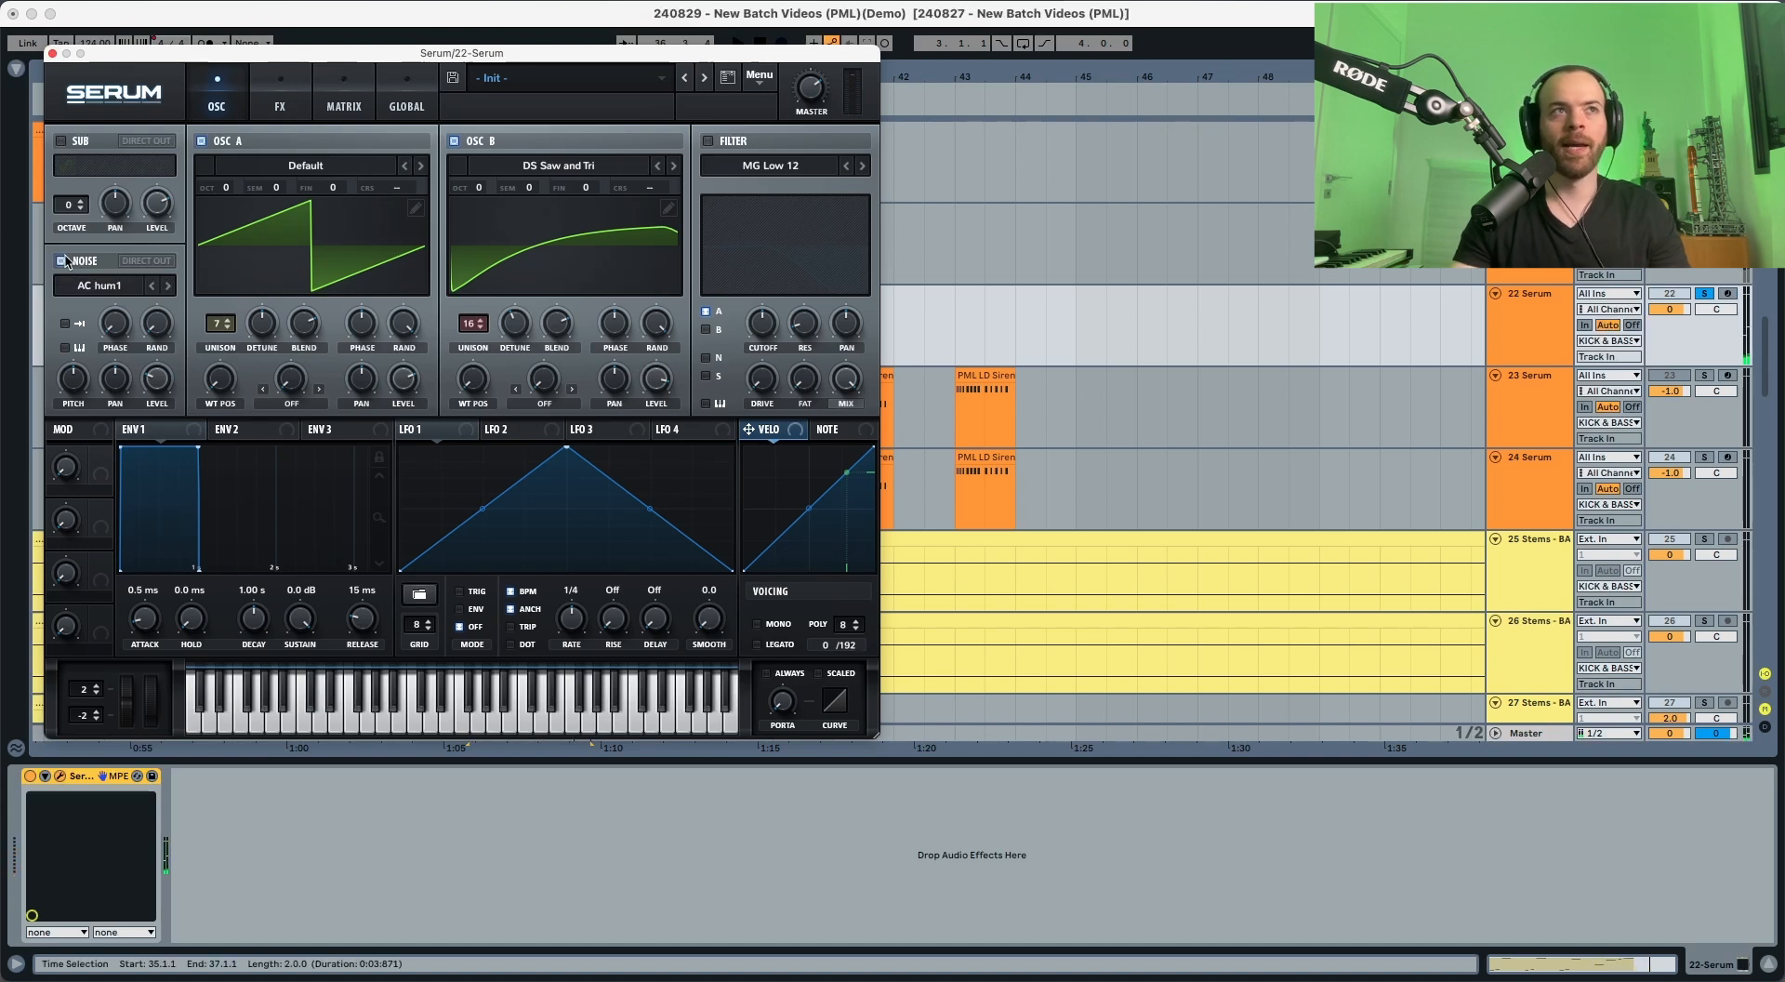
key("space")
mouse_move(154, 375)
left_mouse_down()
mouse_move(154, 342)
mouse_move(153, 360)
left_mouse_up()
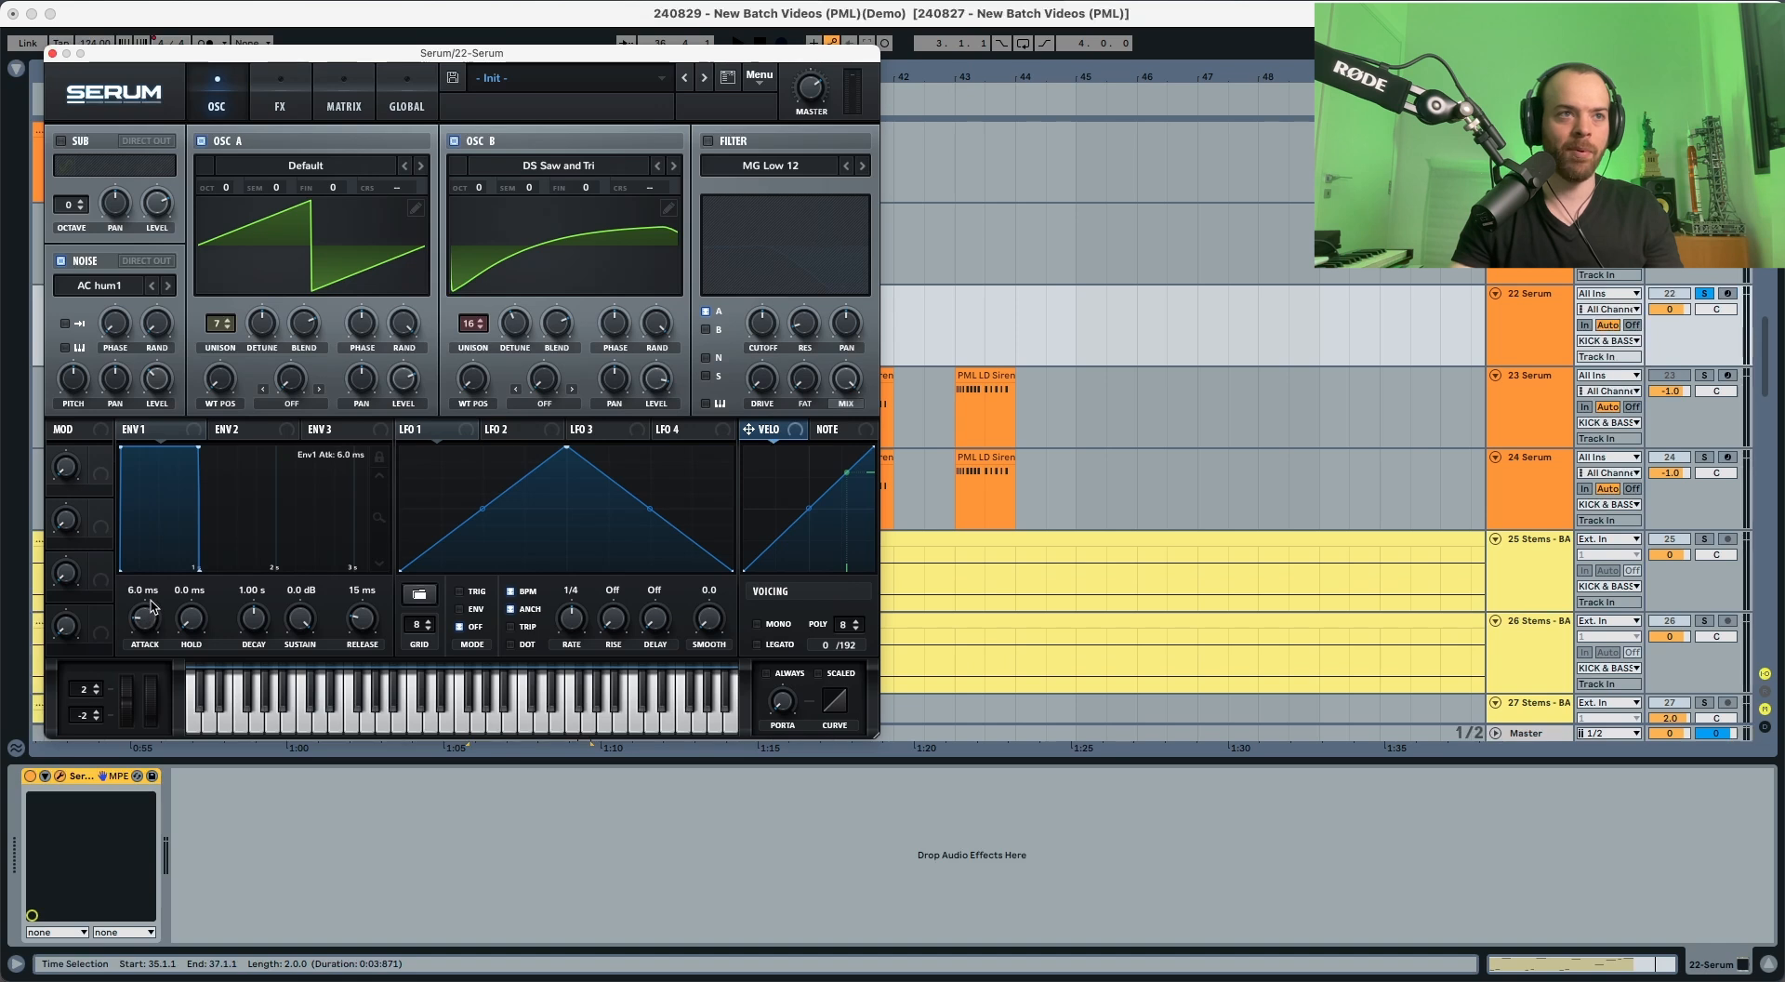
Step: Set the Envelope 1 attack to 61 ms and the release to 160 ms
left_click_drag(154, 597, 161, 590)
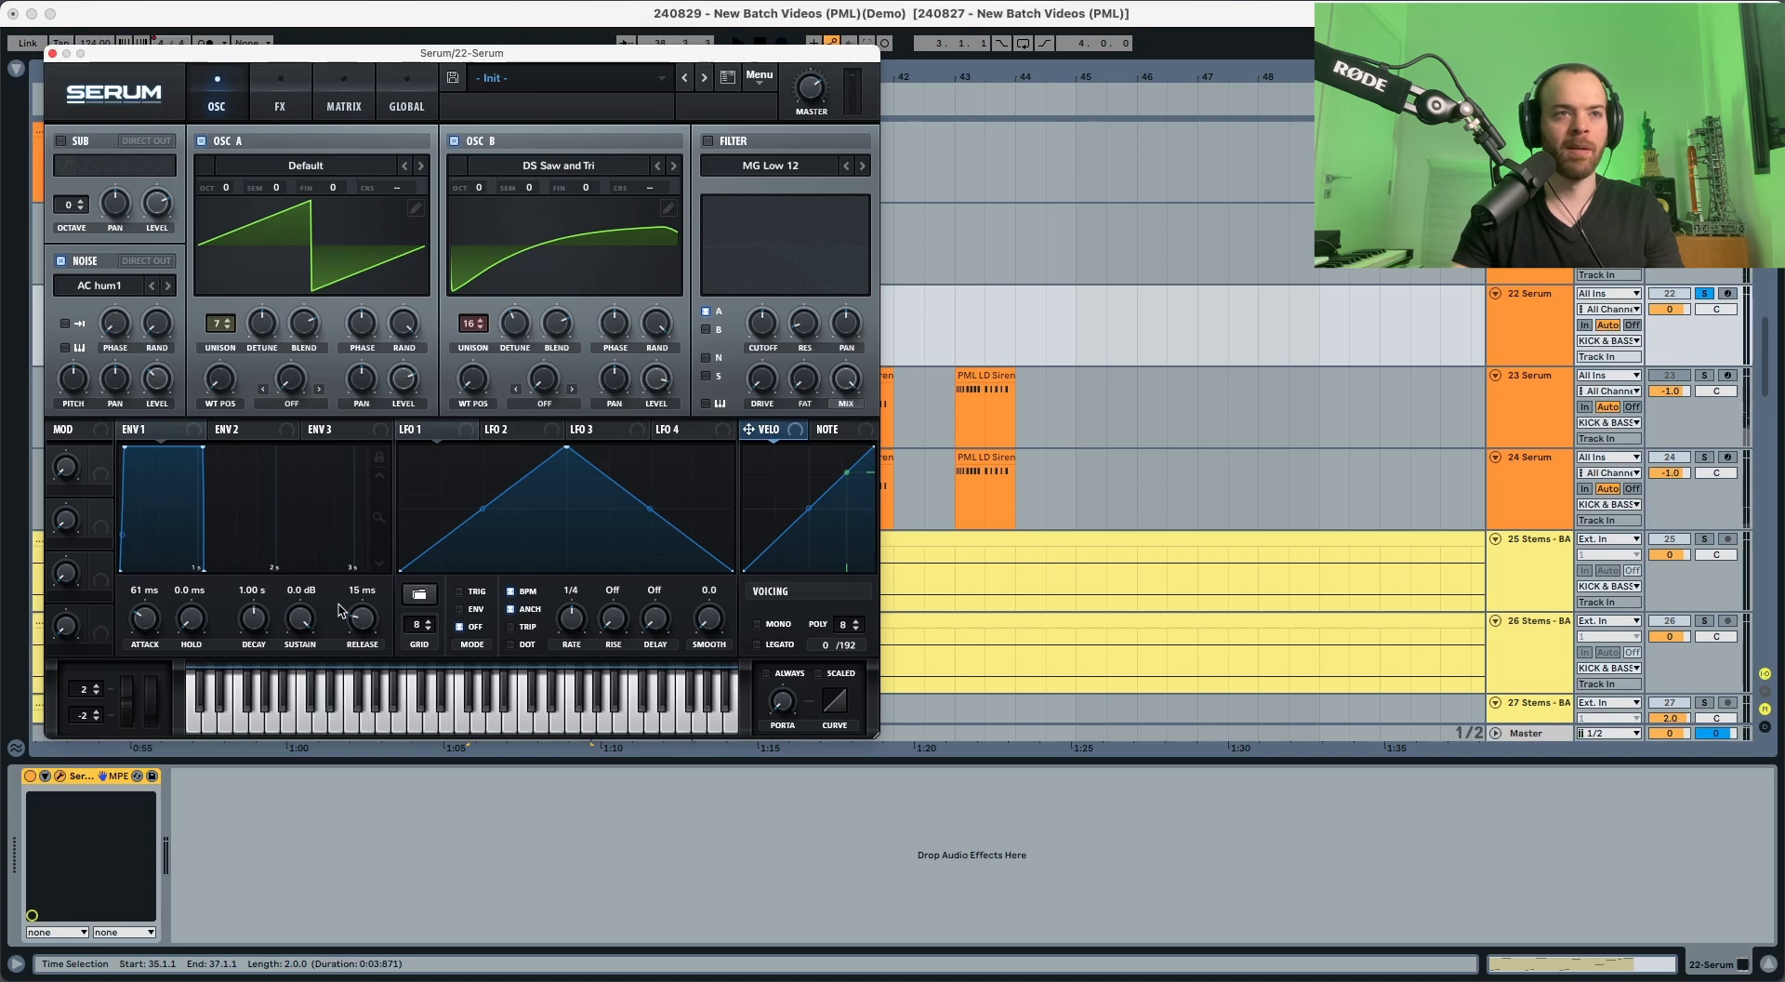
key("space")
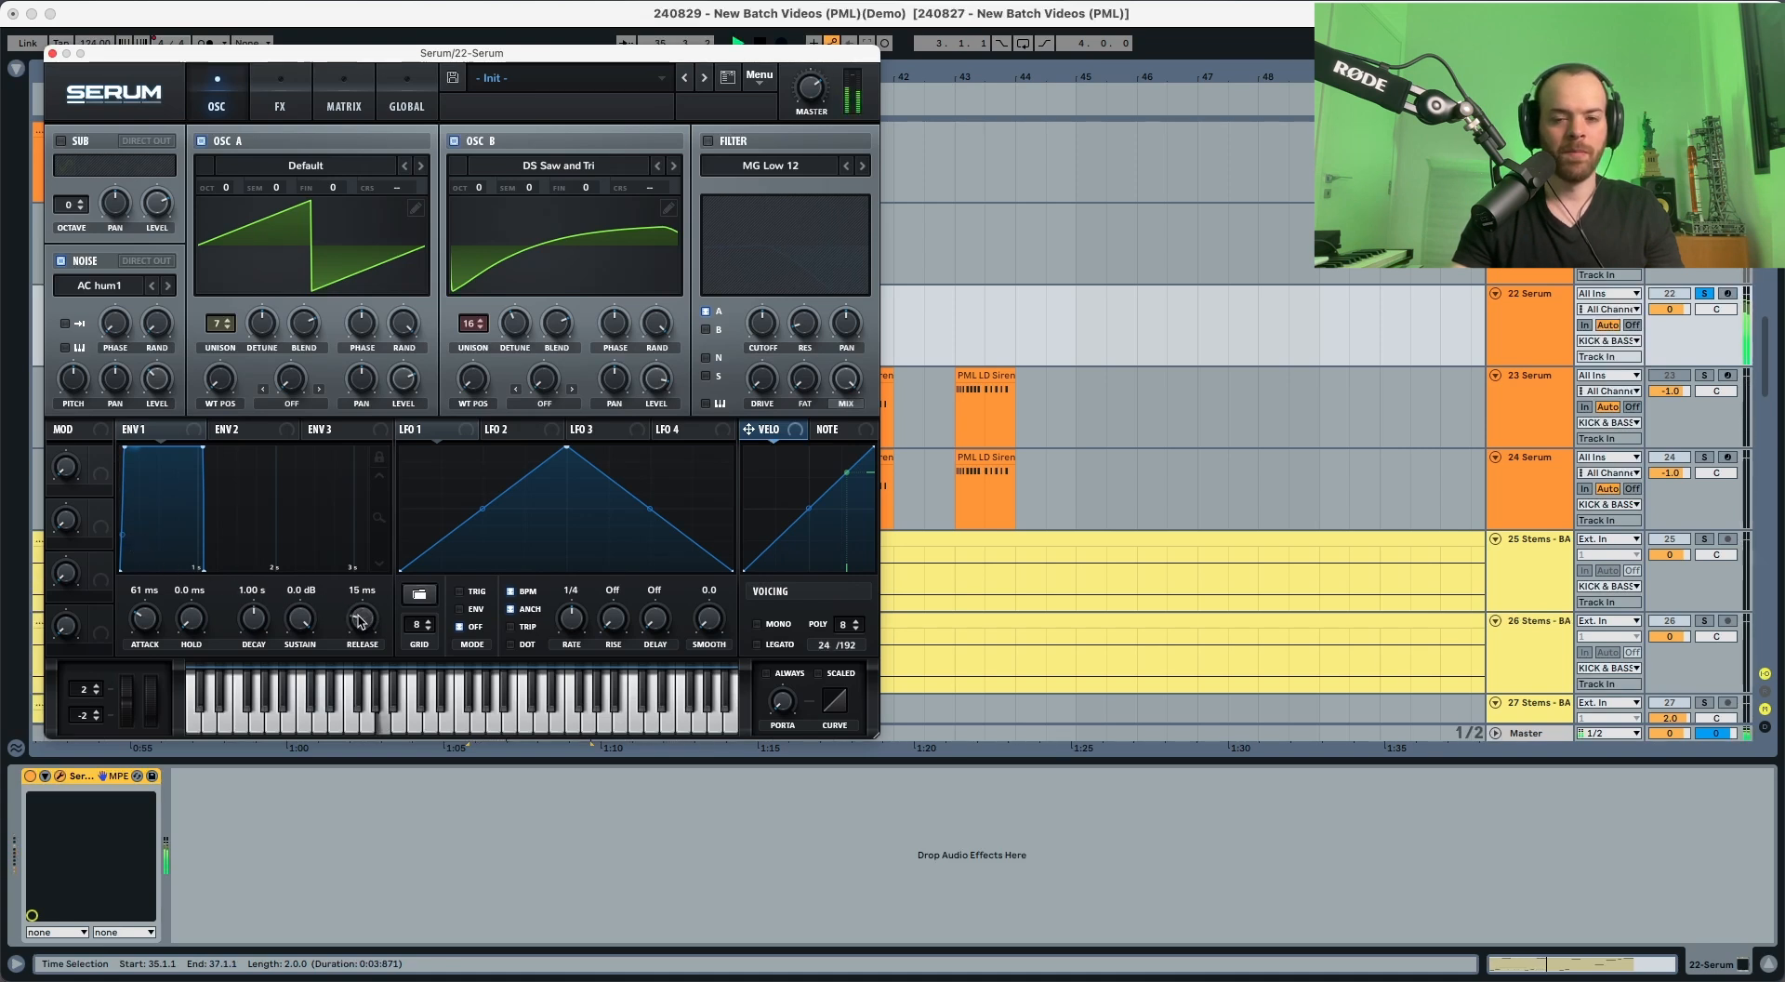
left_click_drag(359, 617, 366, 599)
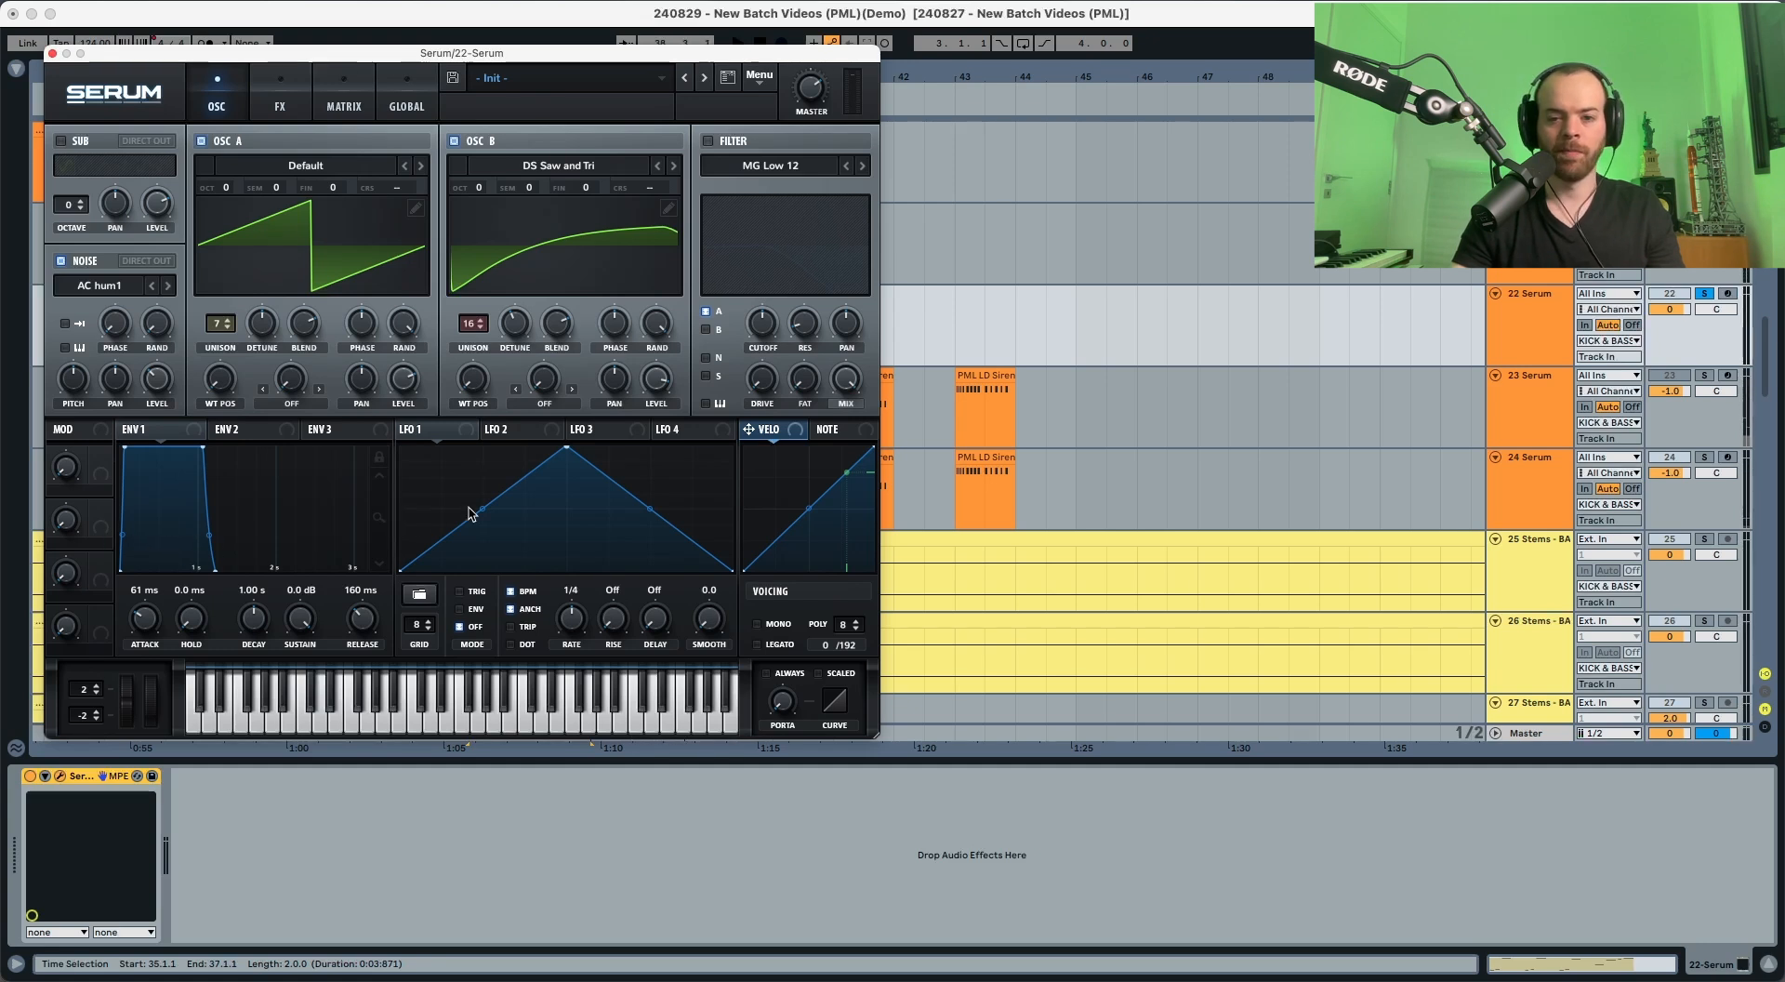
Step: Enable the MG Low 12 filter for oscillator A, oscillator B and noise, and bring its cutoff far down
left_click(708, 142)
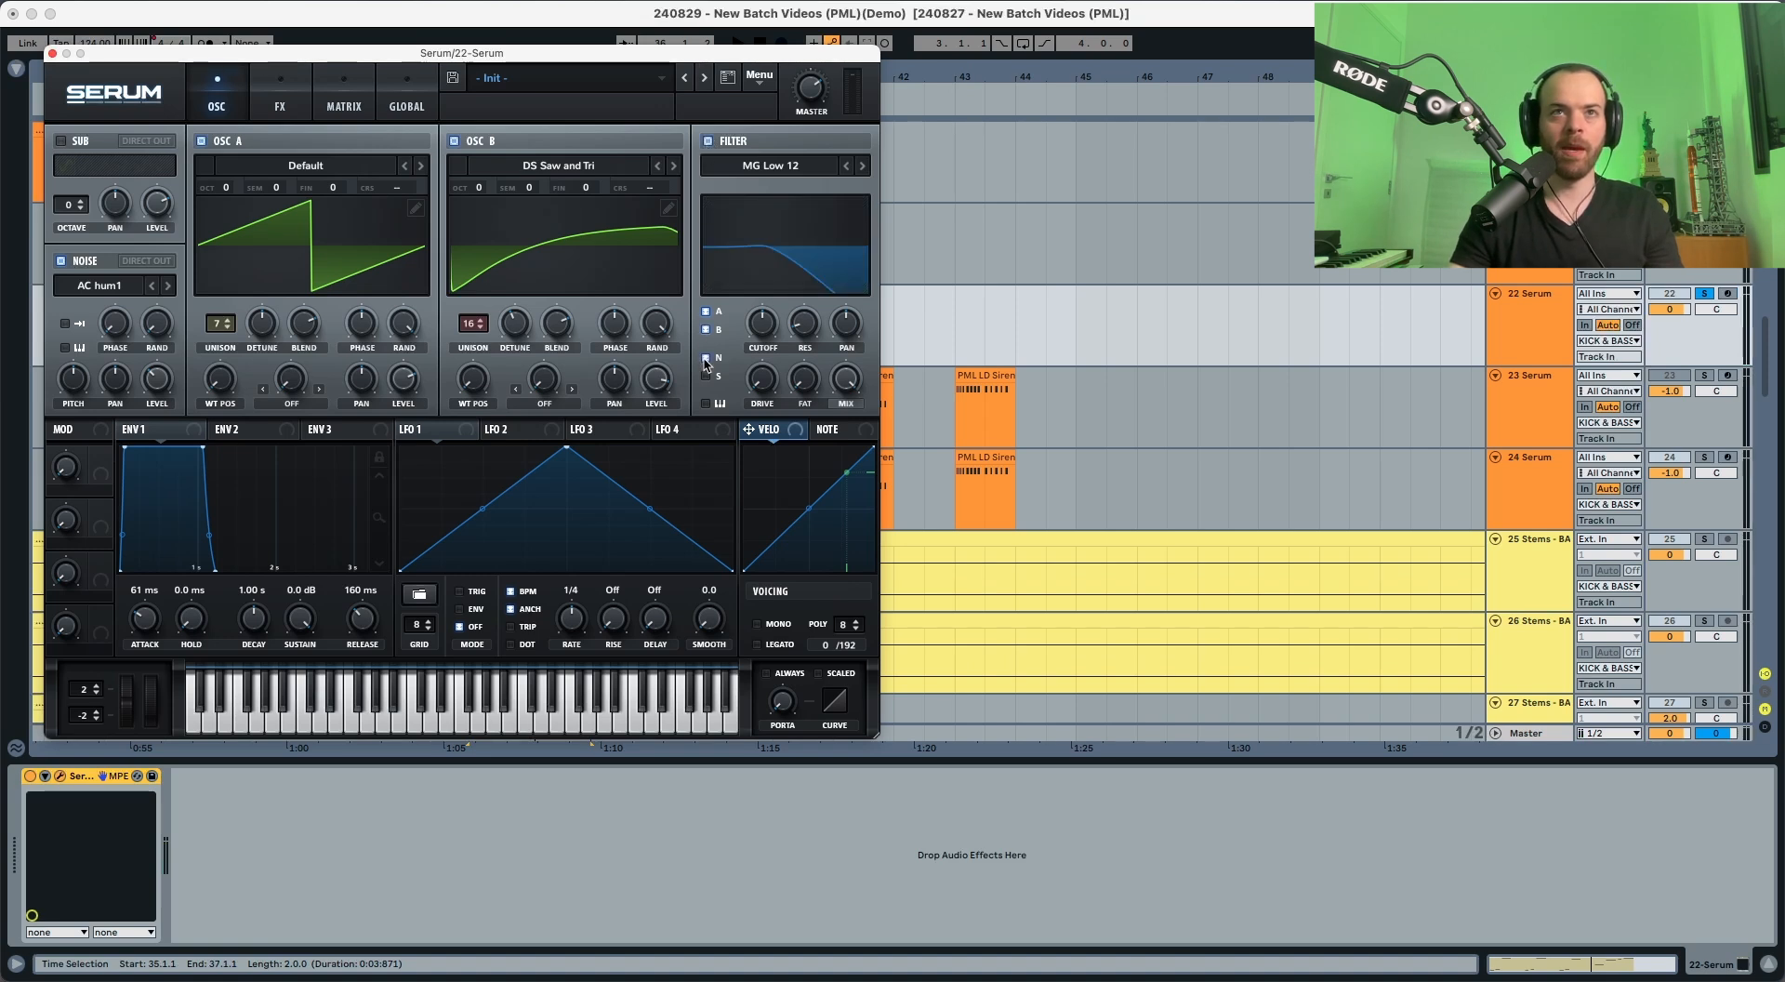
key("space")
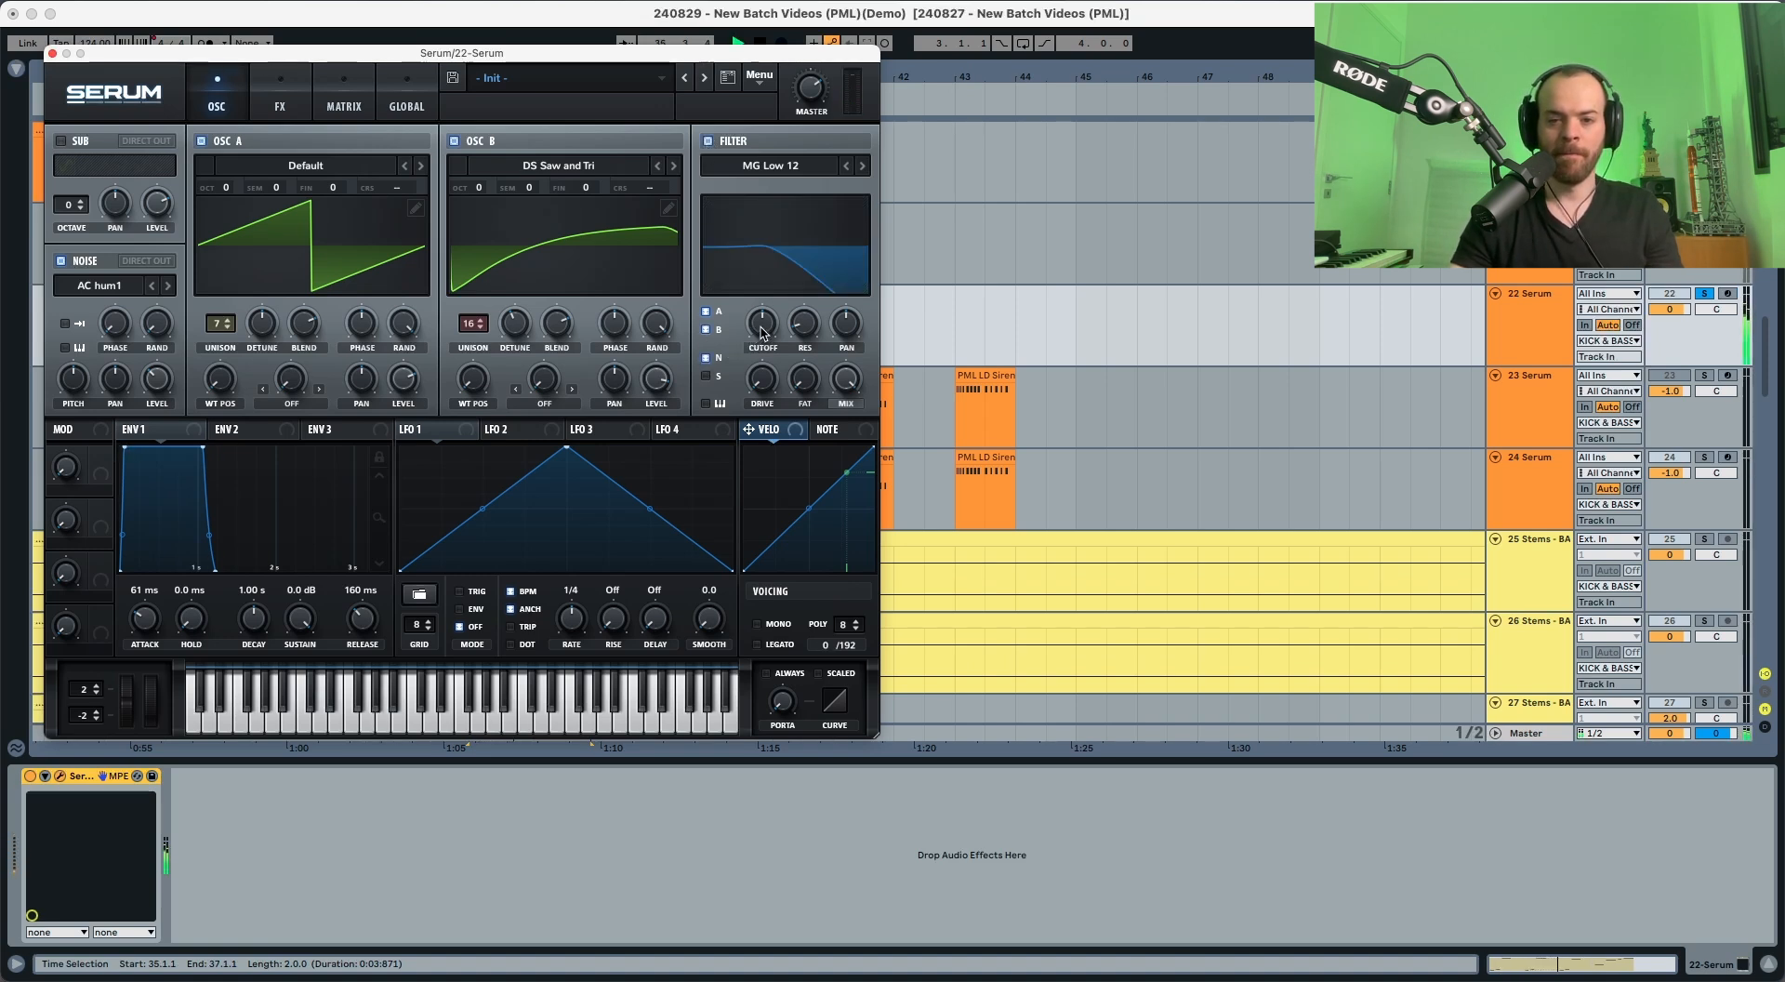
left_click_drag(767, 328, 761, 449)
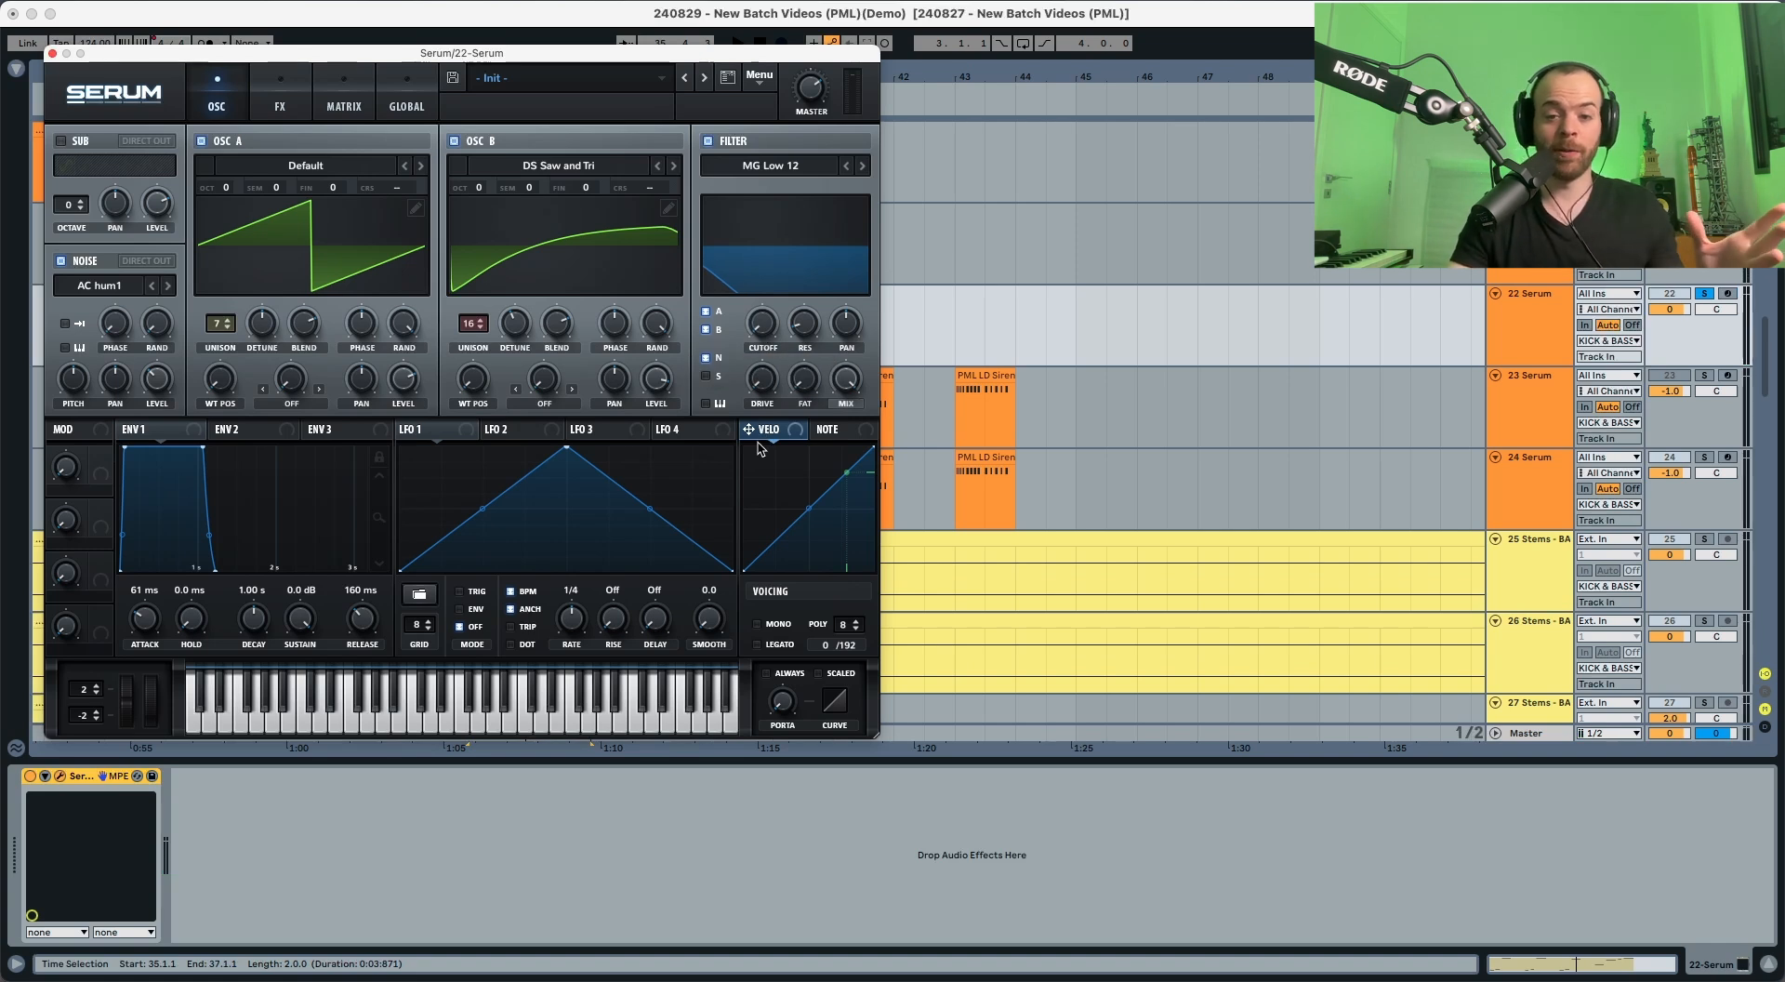
Step: Modulate the filter cutoff with LFO 1, running in envelope mode at a 1/8 rate
left_click_drag(440, 433, 765, 325)
key("space")
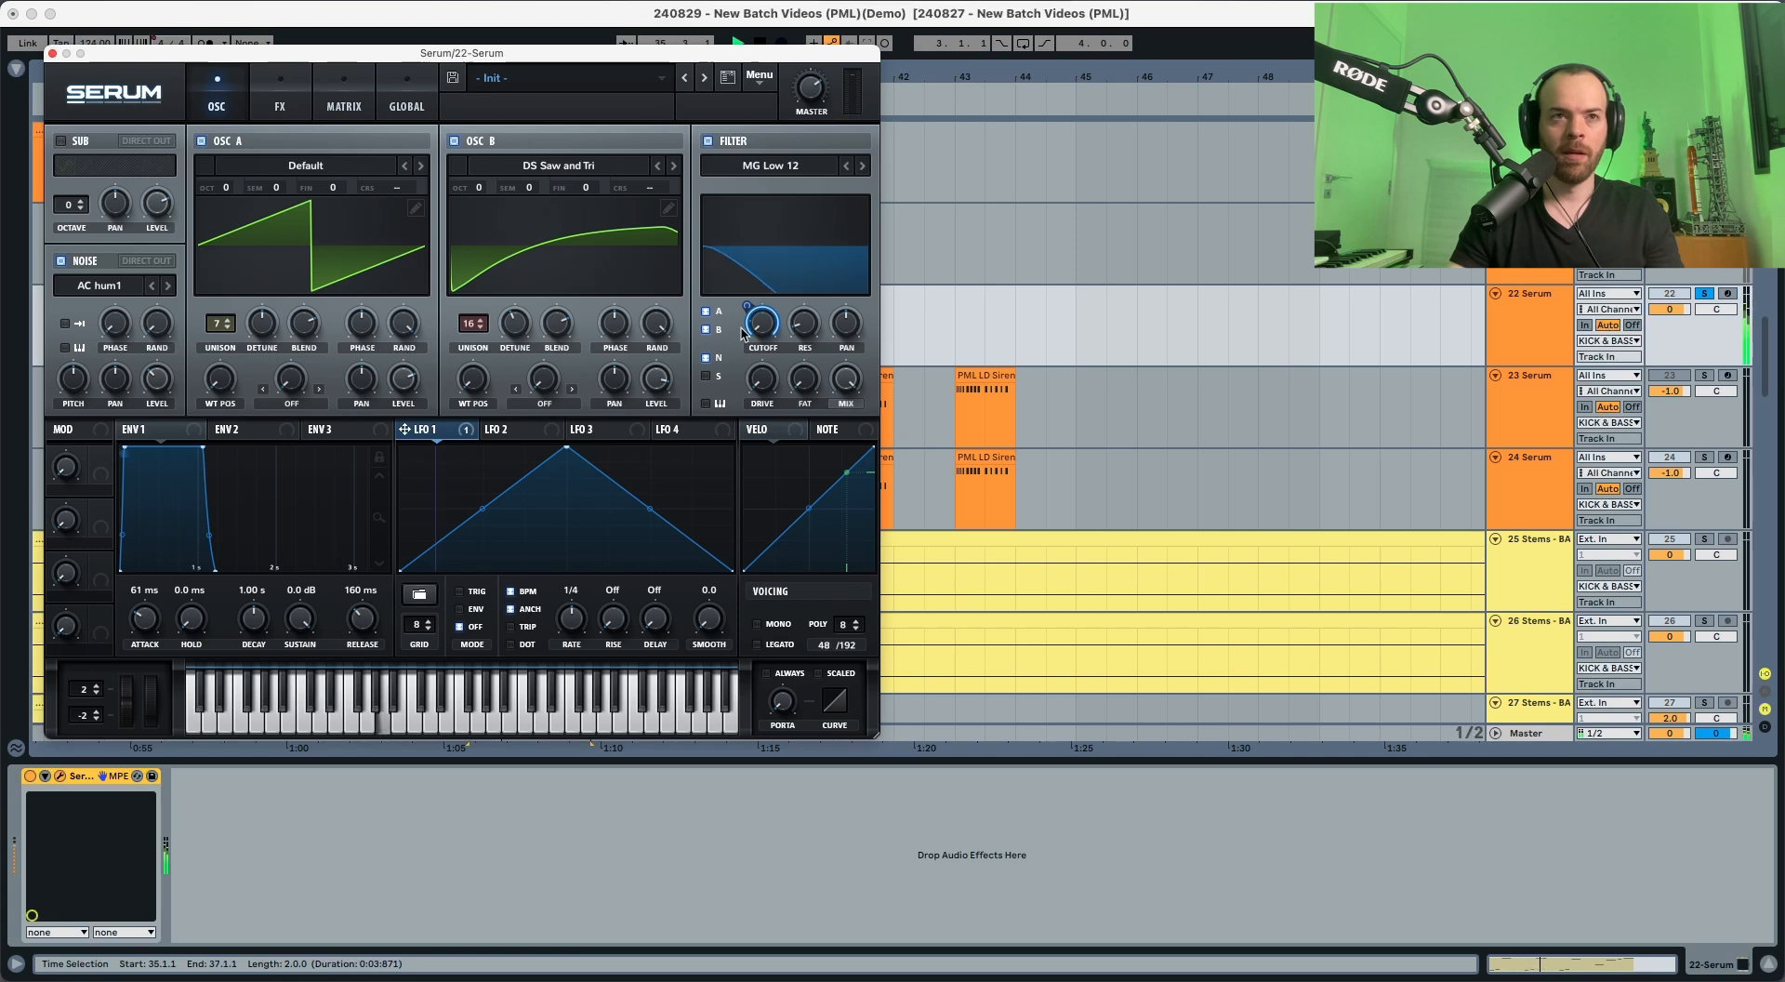
key("space")
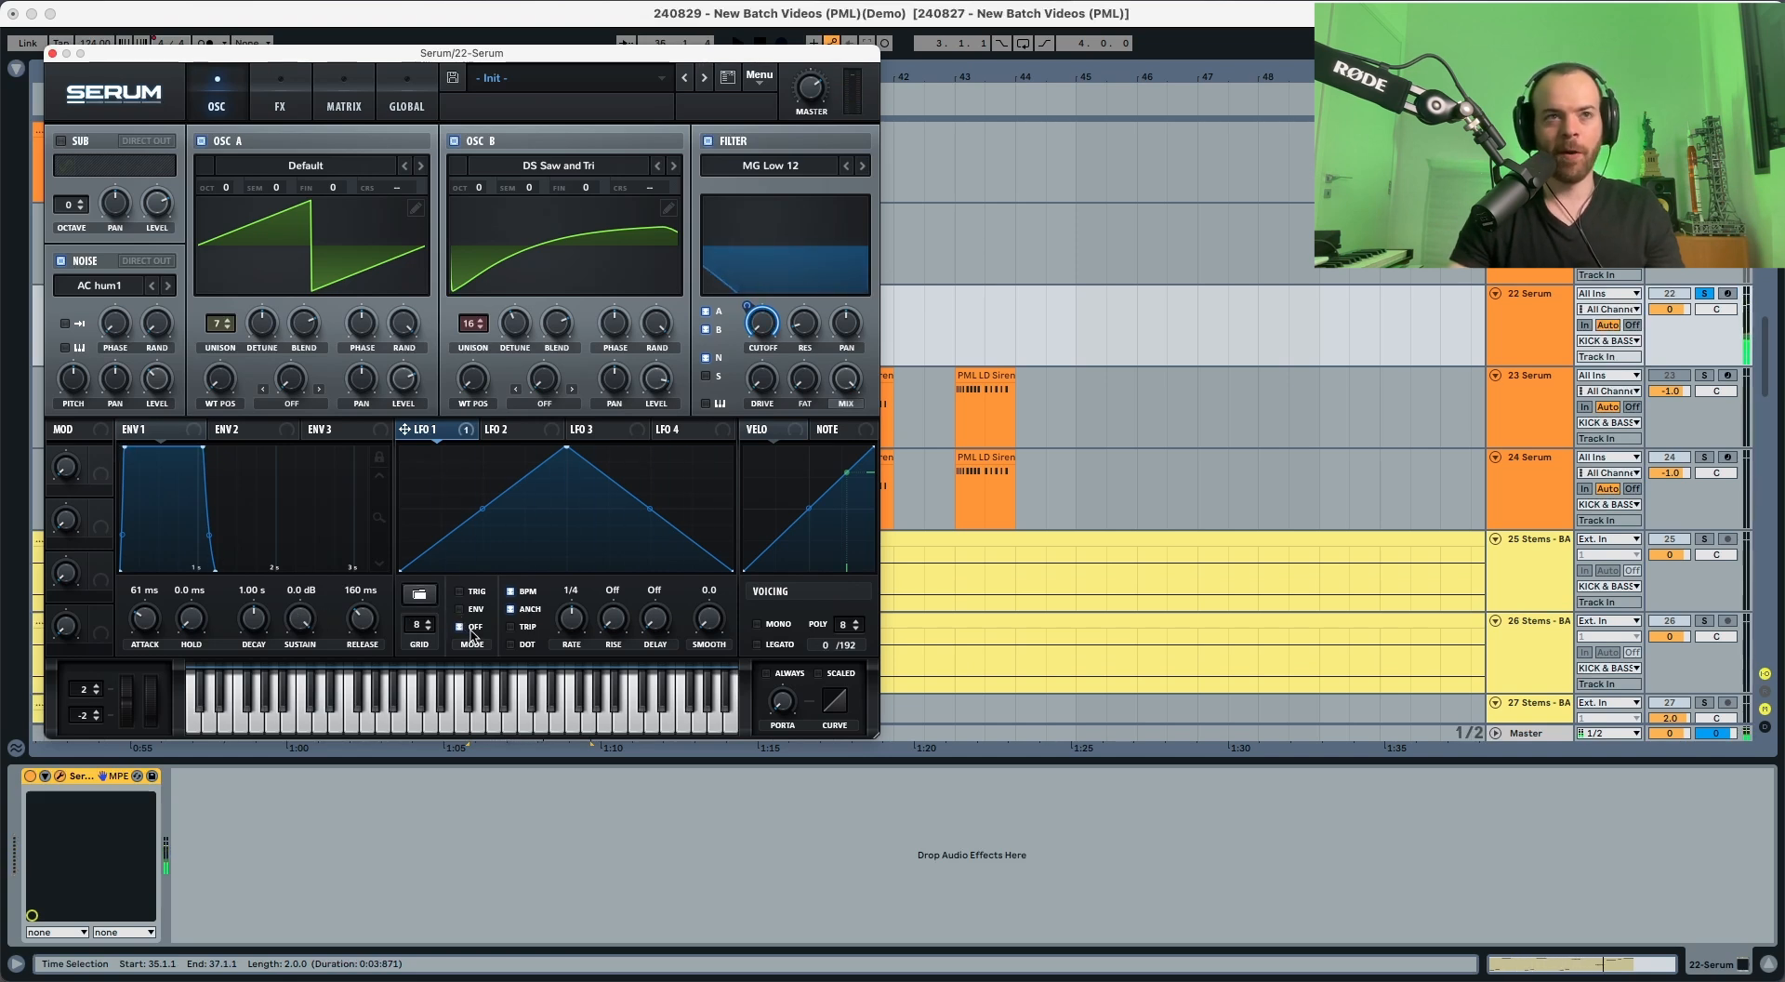
key("space")
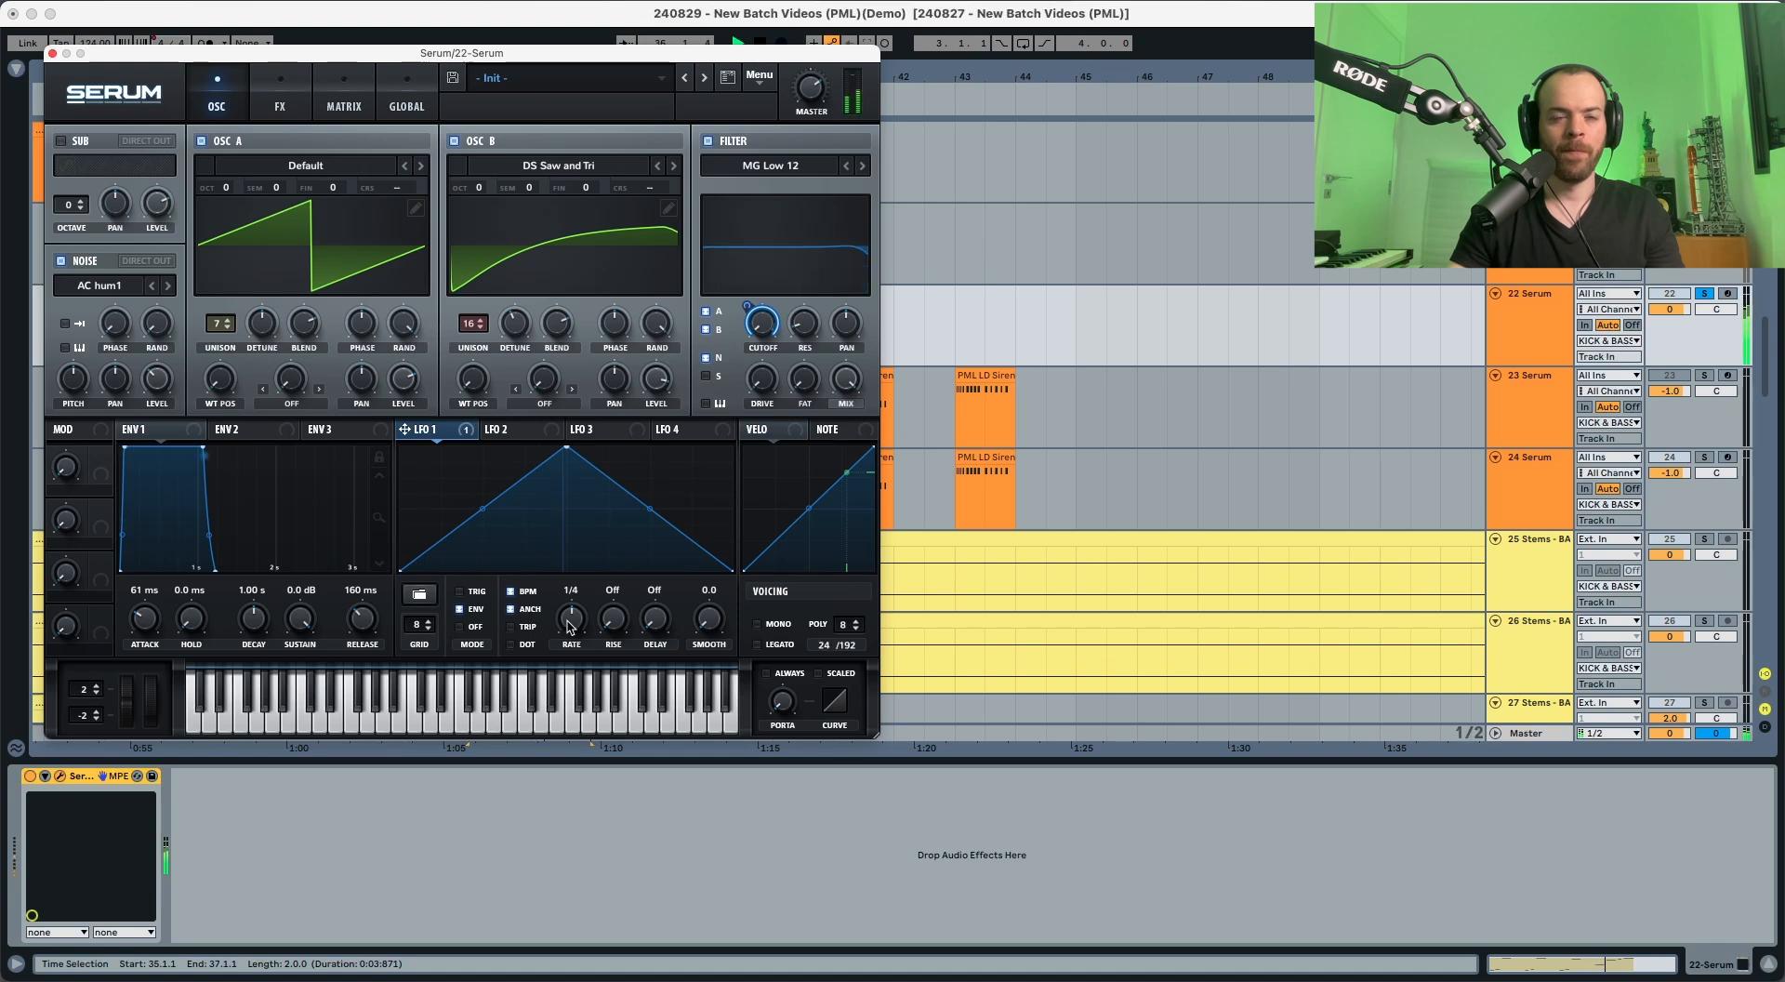
key("space")
key("space")
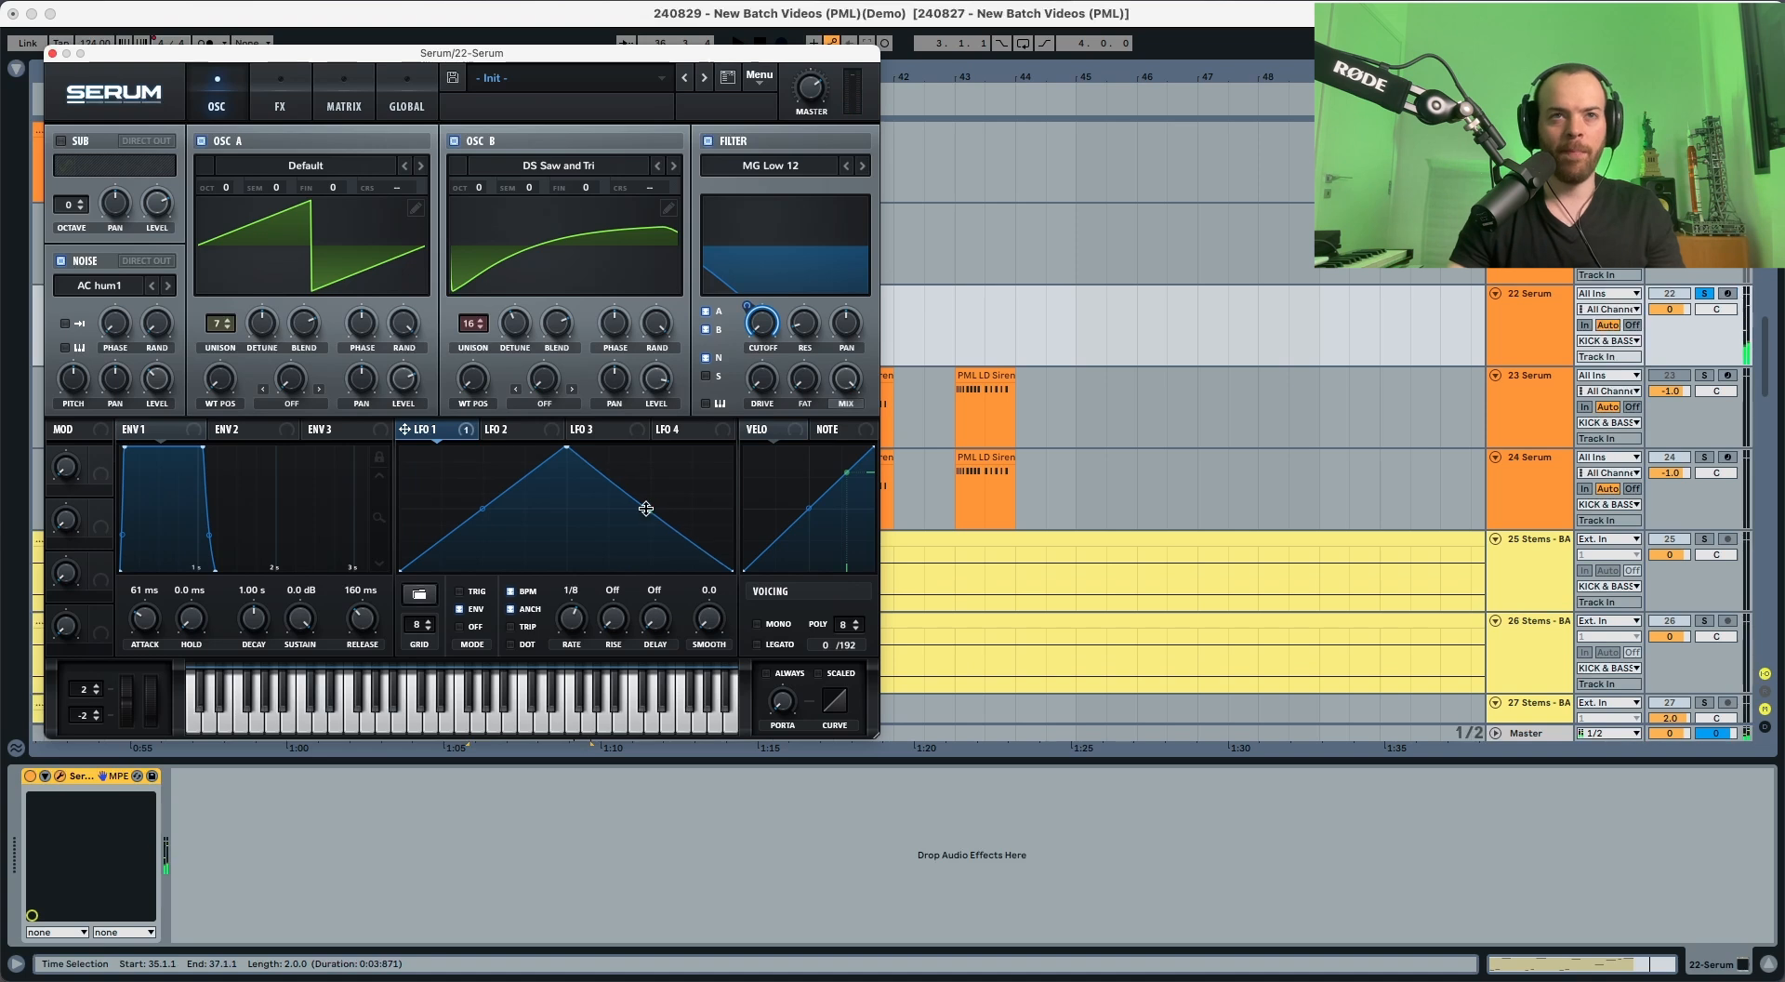
Step: Bend the falling LFO 1 segment strongly upward and the rising one slightly upward, and add a little filter drive
left_click_drag(646, 508, 649, 170)
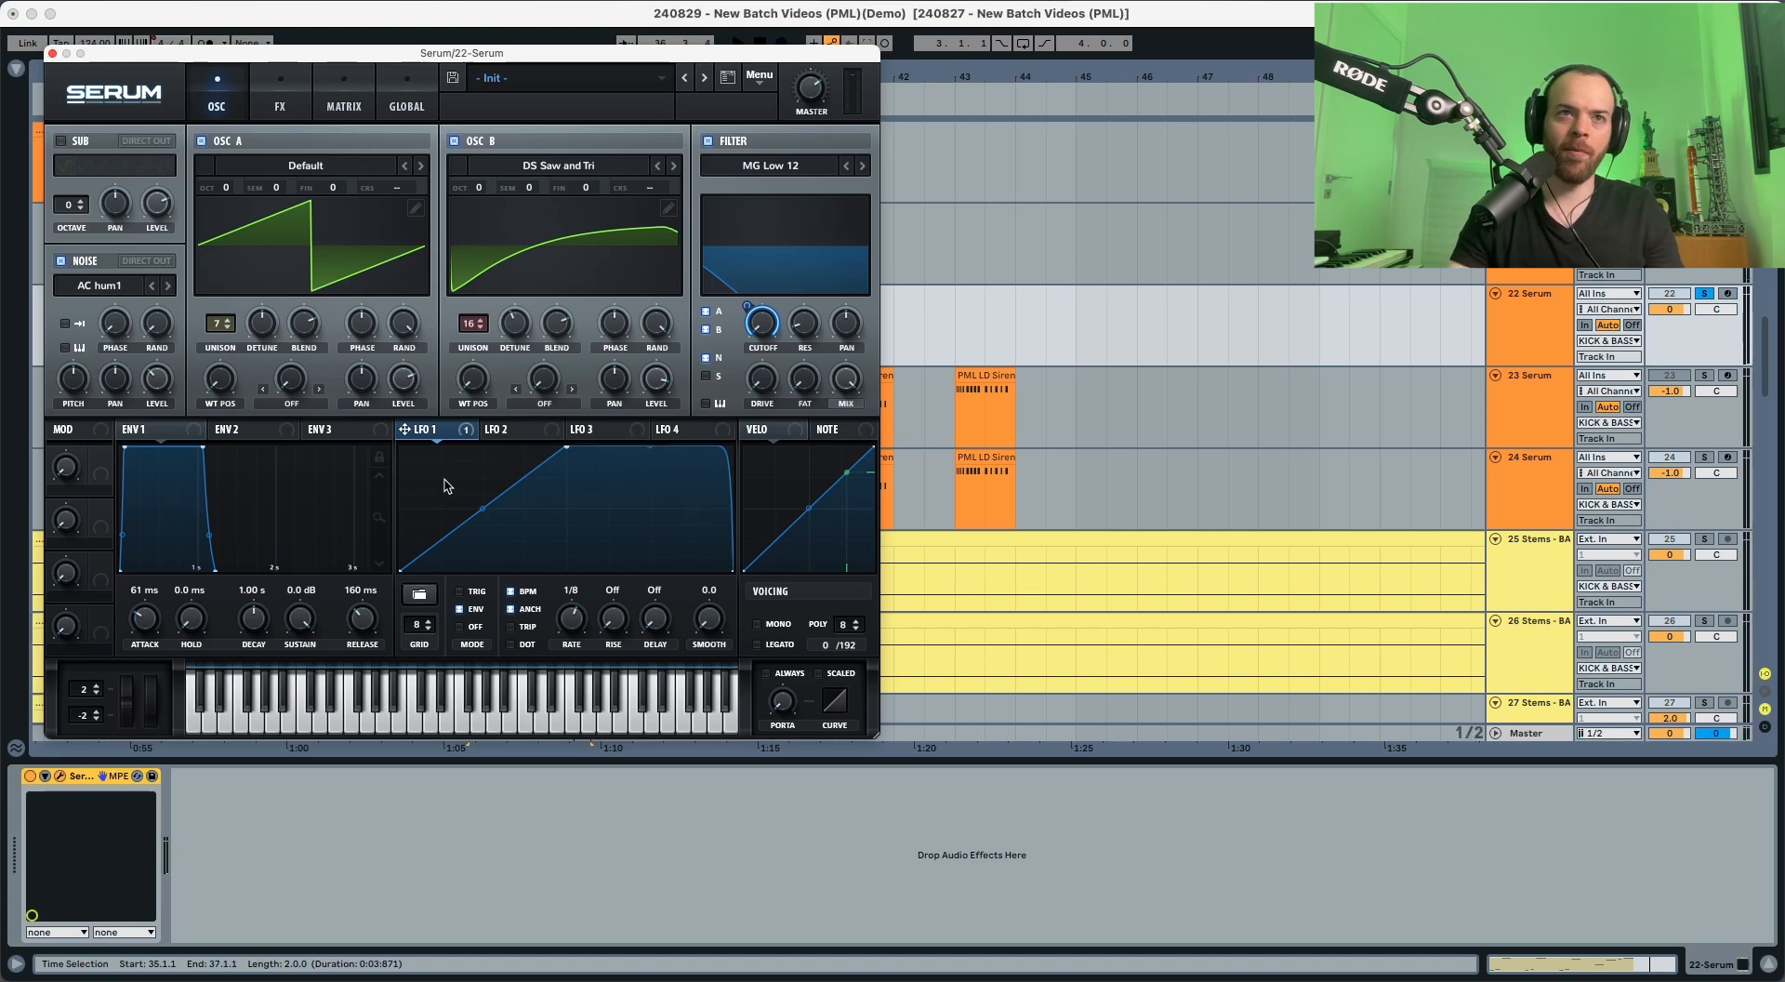
left_click_drag(480, 514, 482, 509)
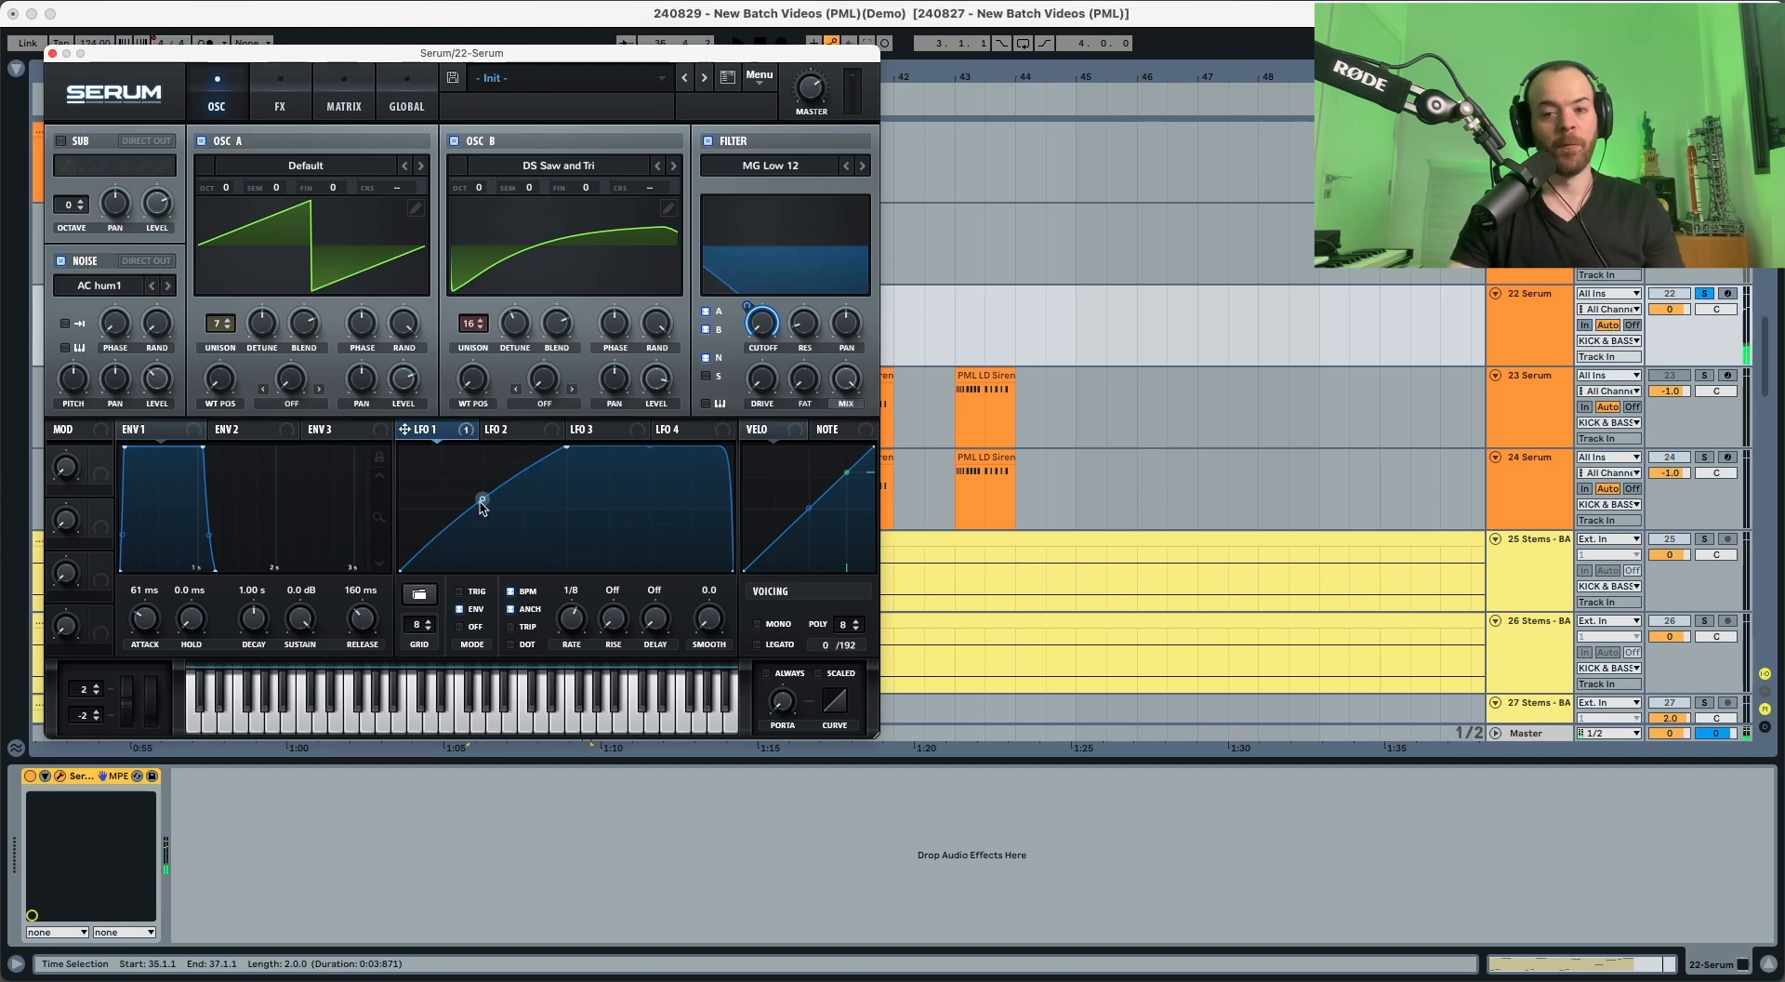
mouse_move(766, 389)
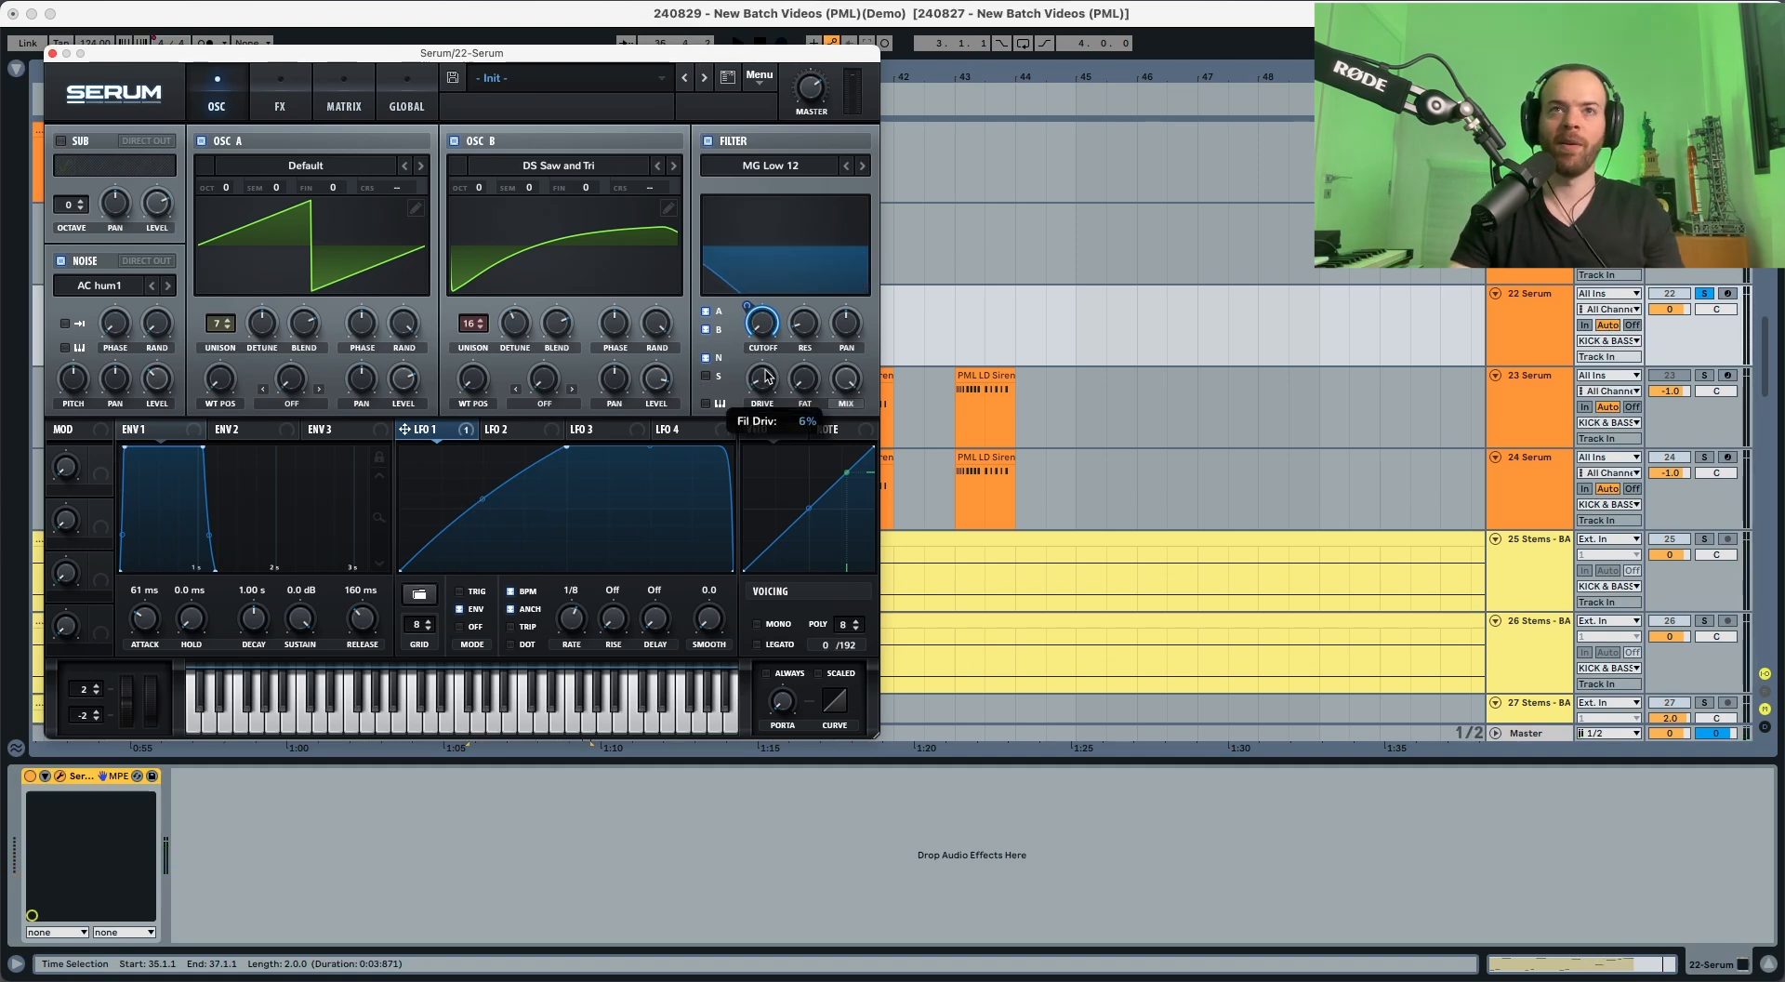
key("space")
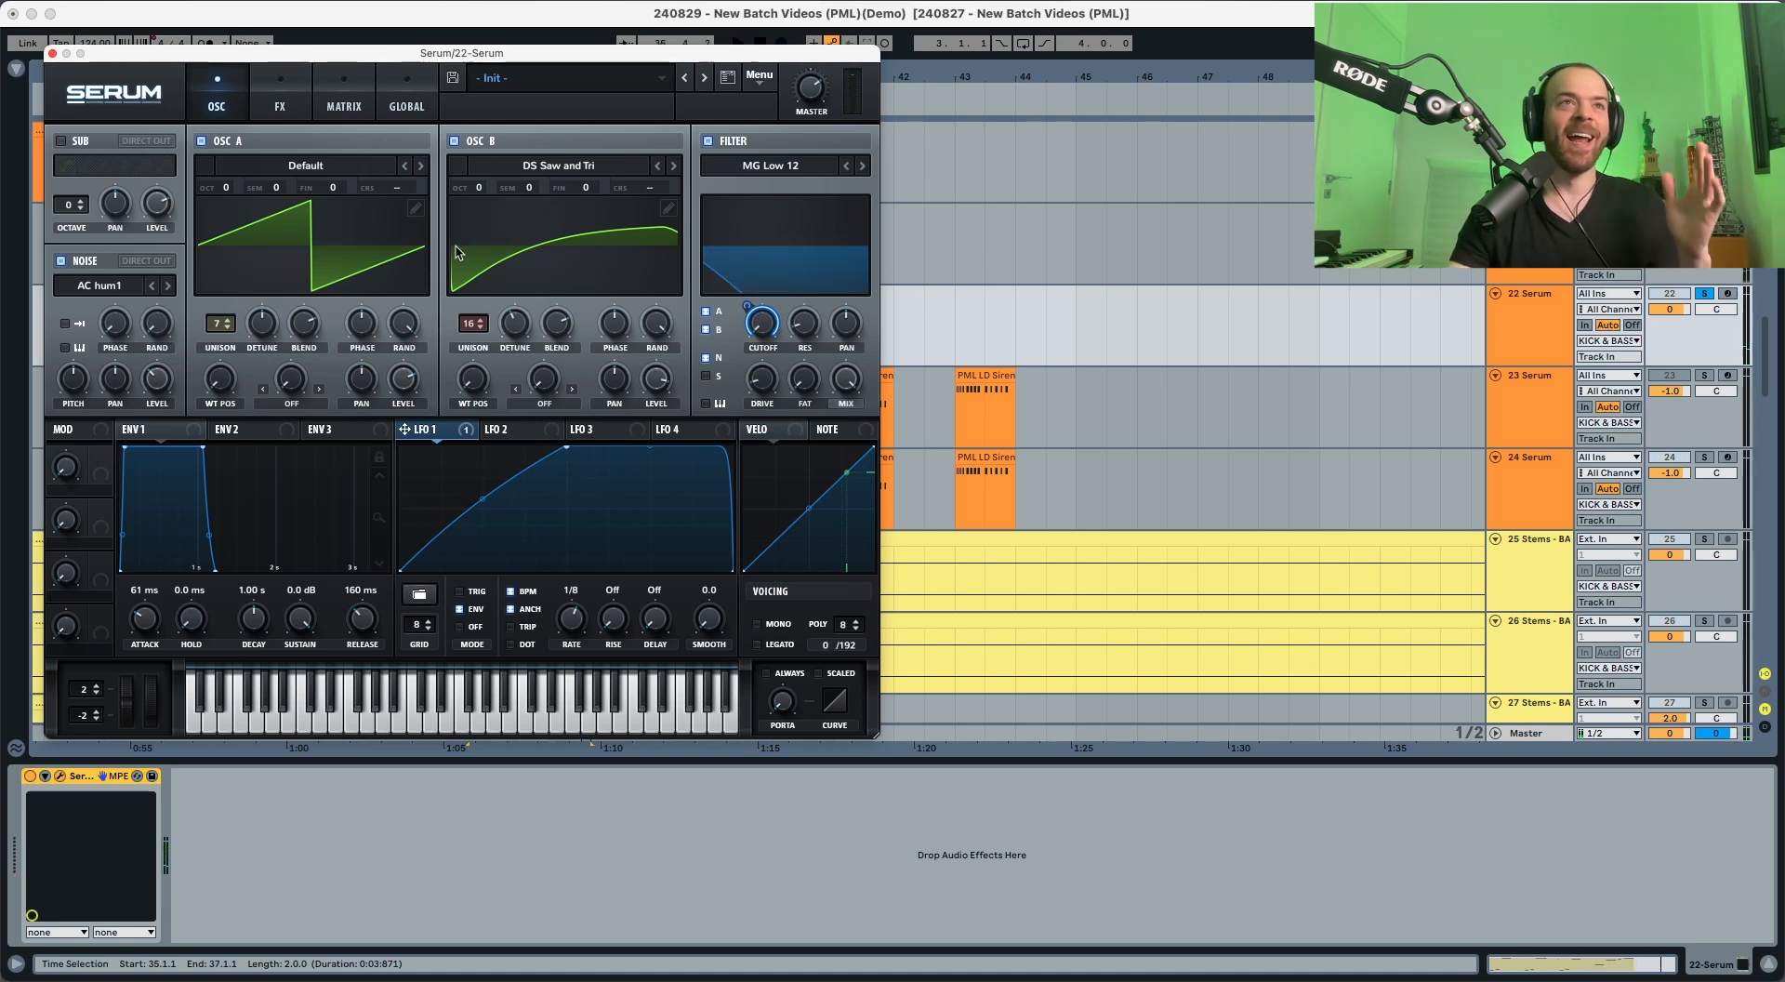
Step: Enable the Distortion effect, move it to the start of the effects chain and set its type to Diode 1
left_click(284, 106)
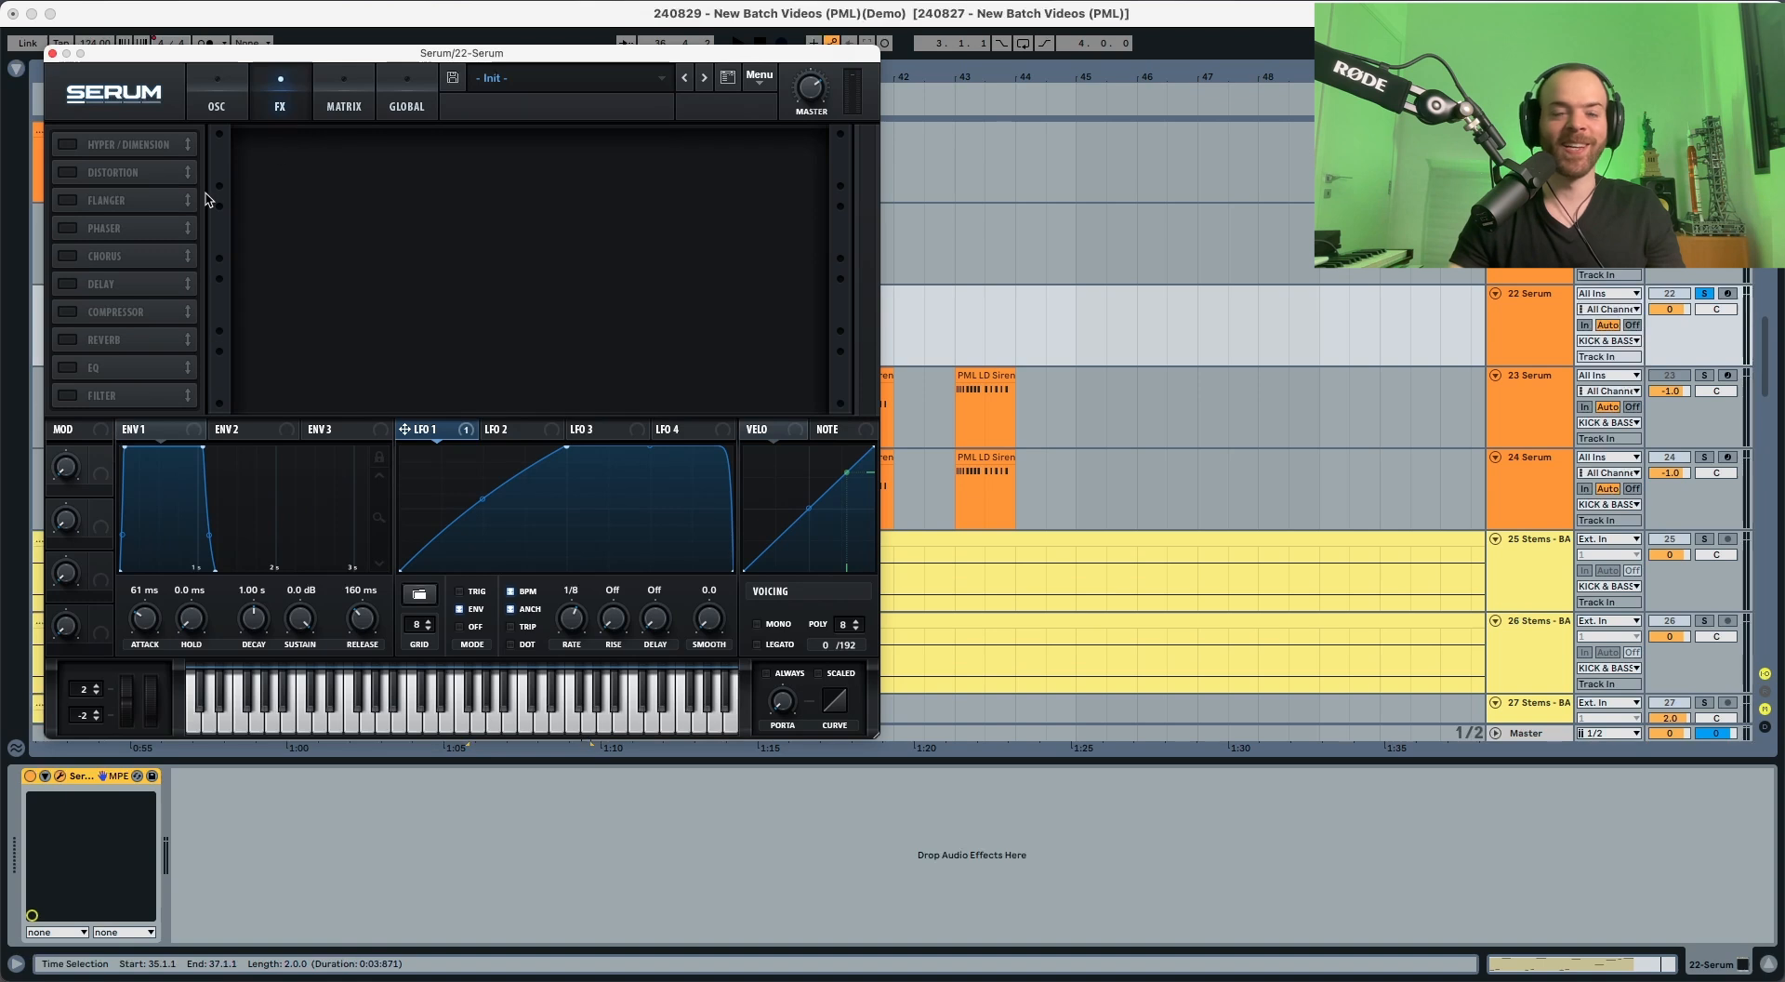
left_click(72, 173)
left_click_drag(100, 173, 99, 127)
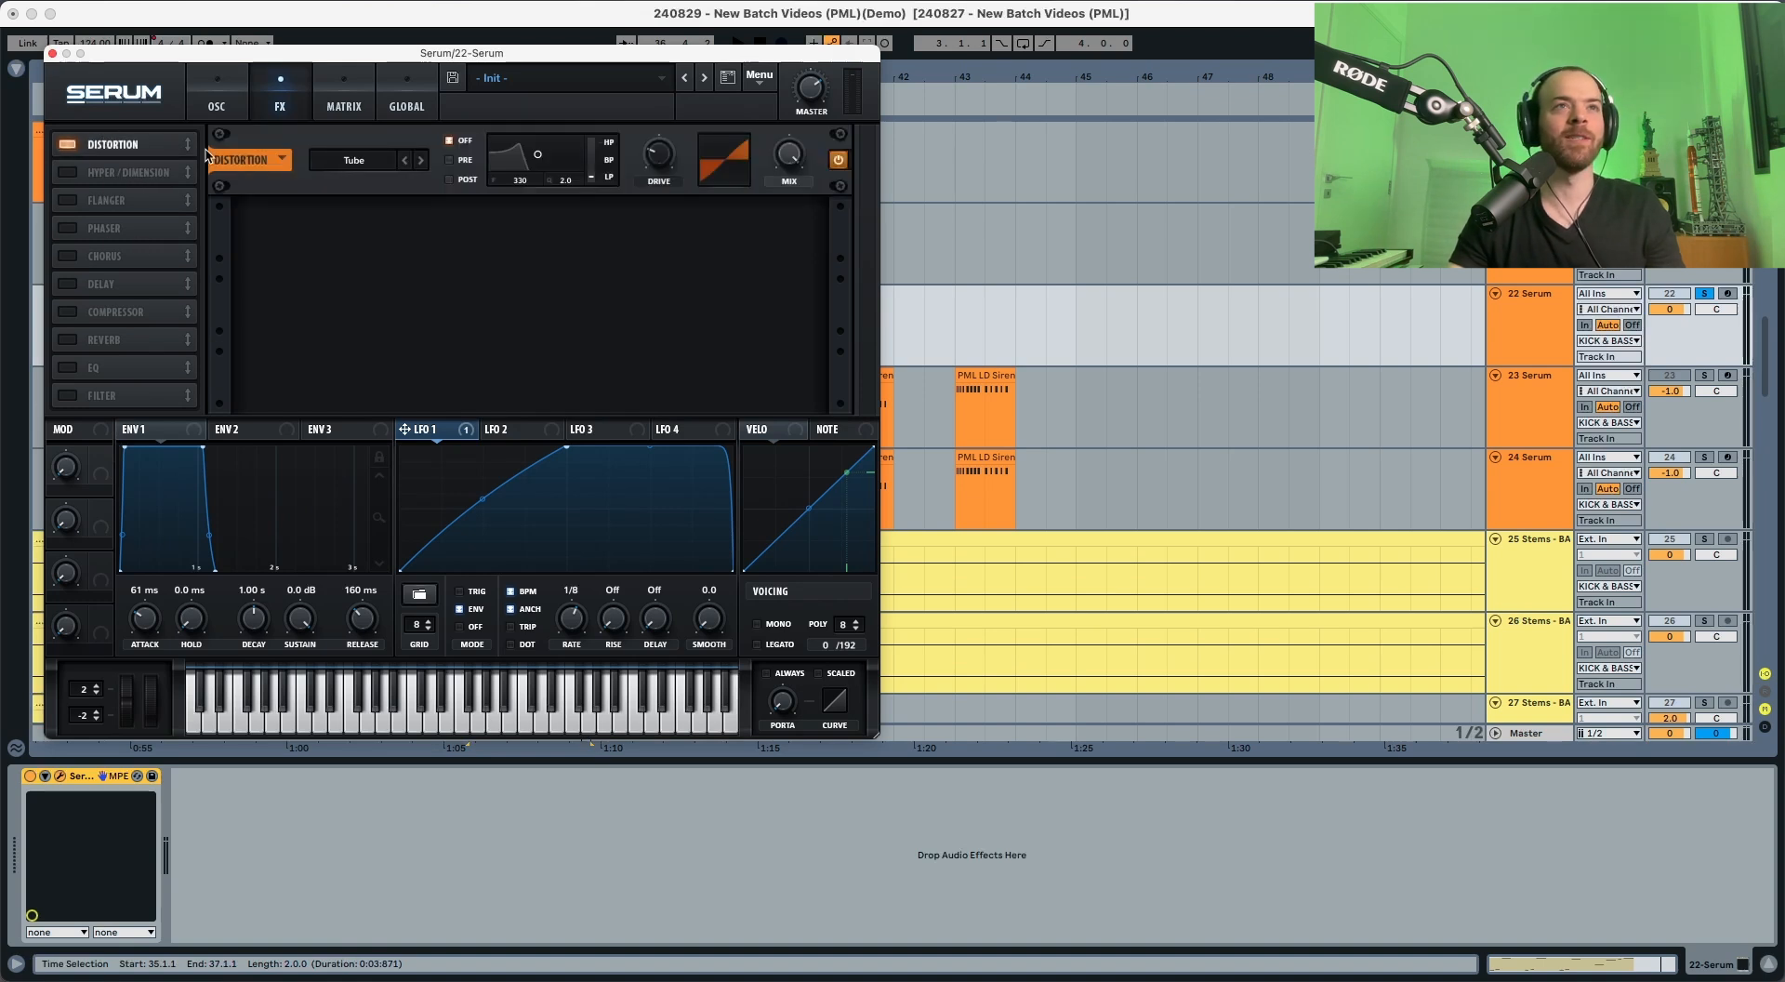
left_click(331, 160)
left_click(355, 247)
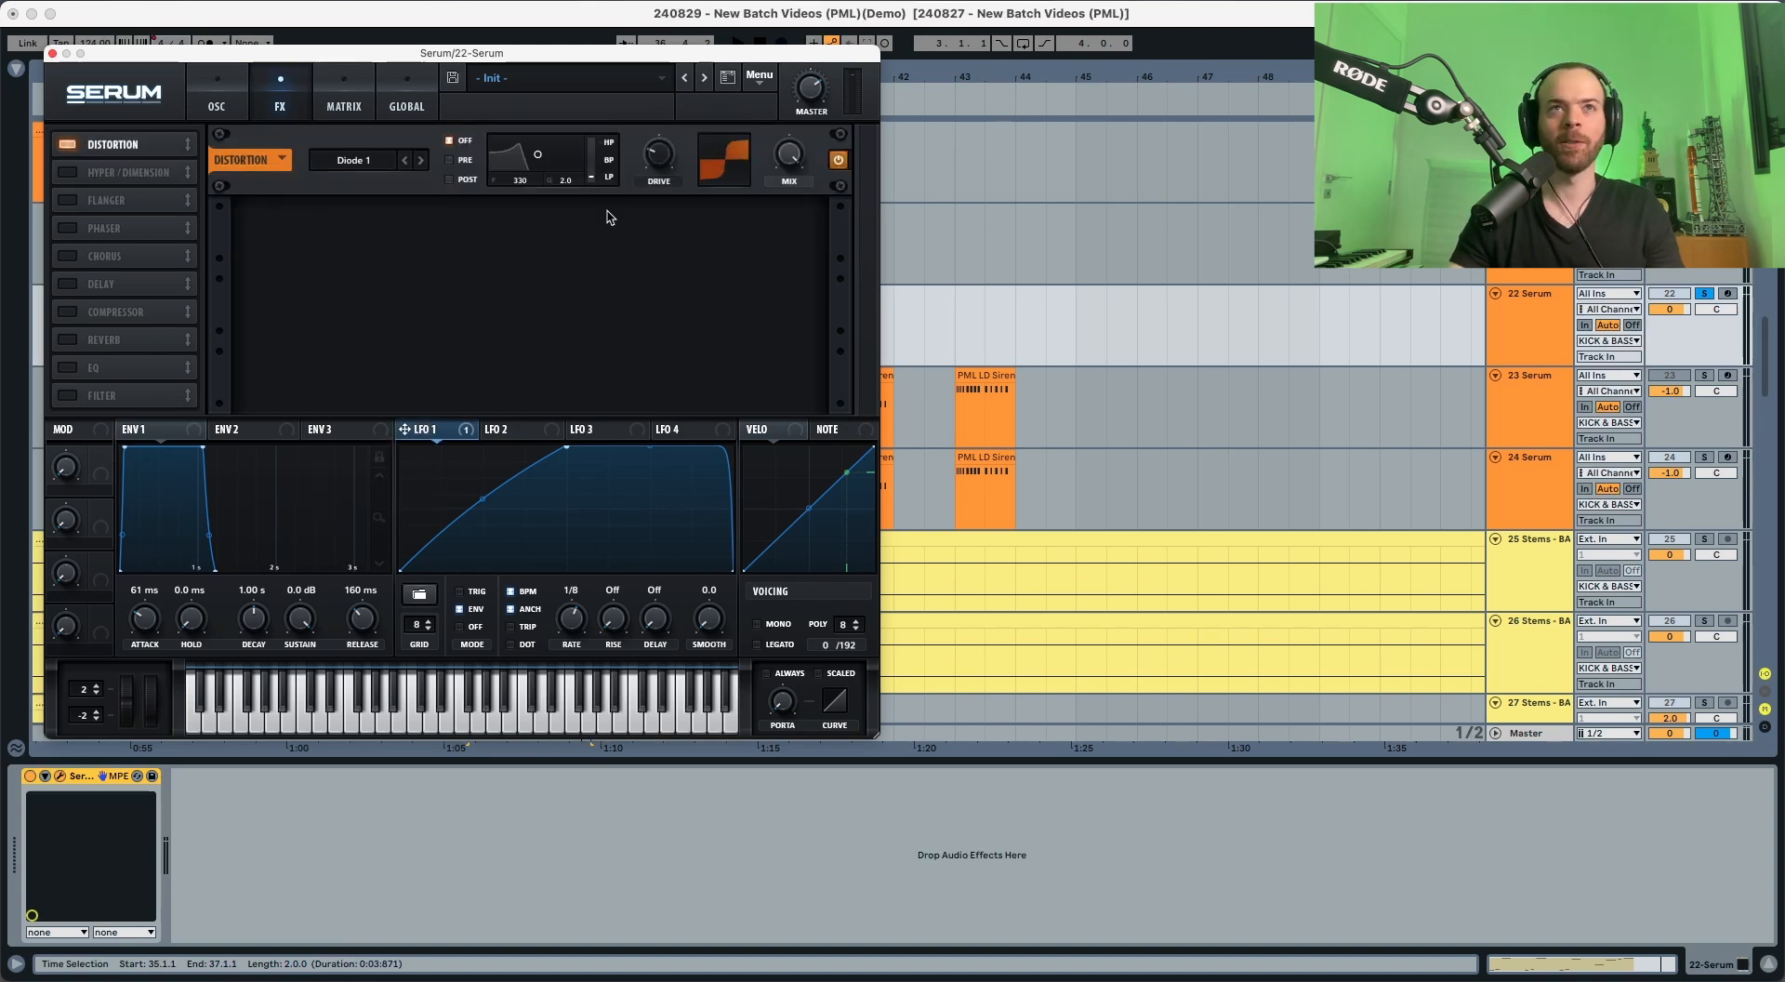
Step: Lower the distortion's wet mix and audition the result
key("space")
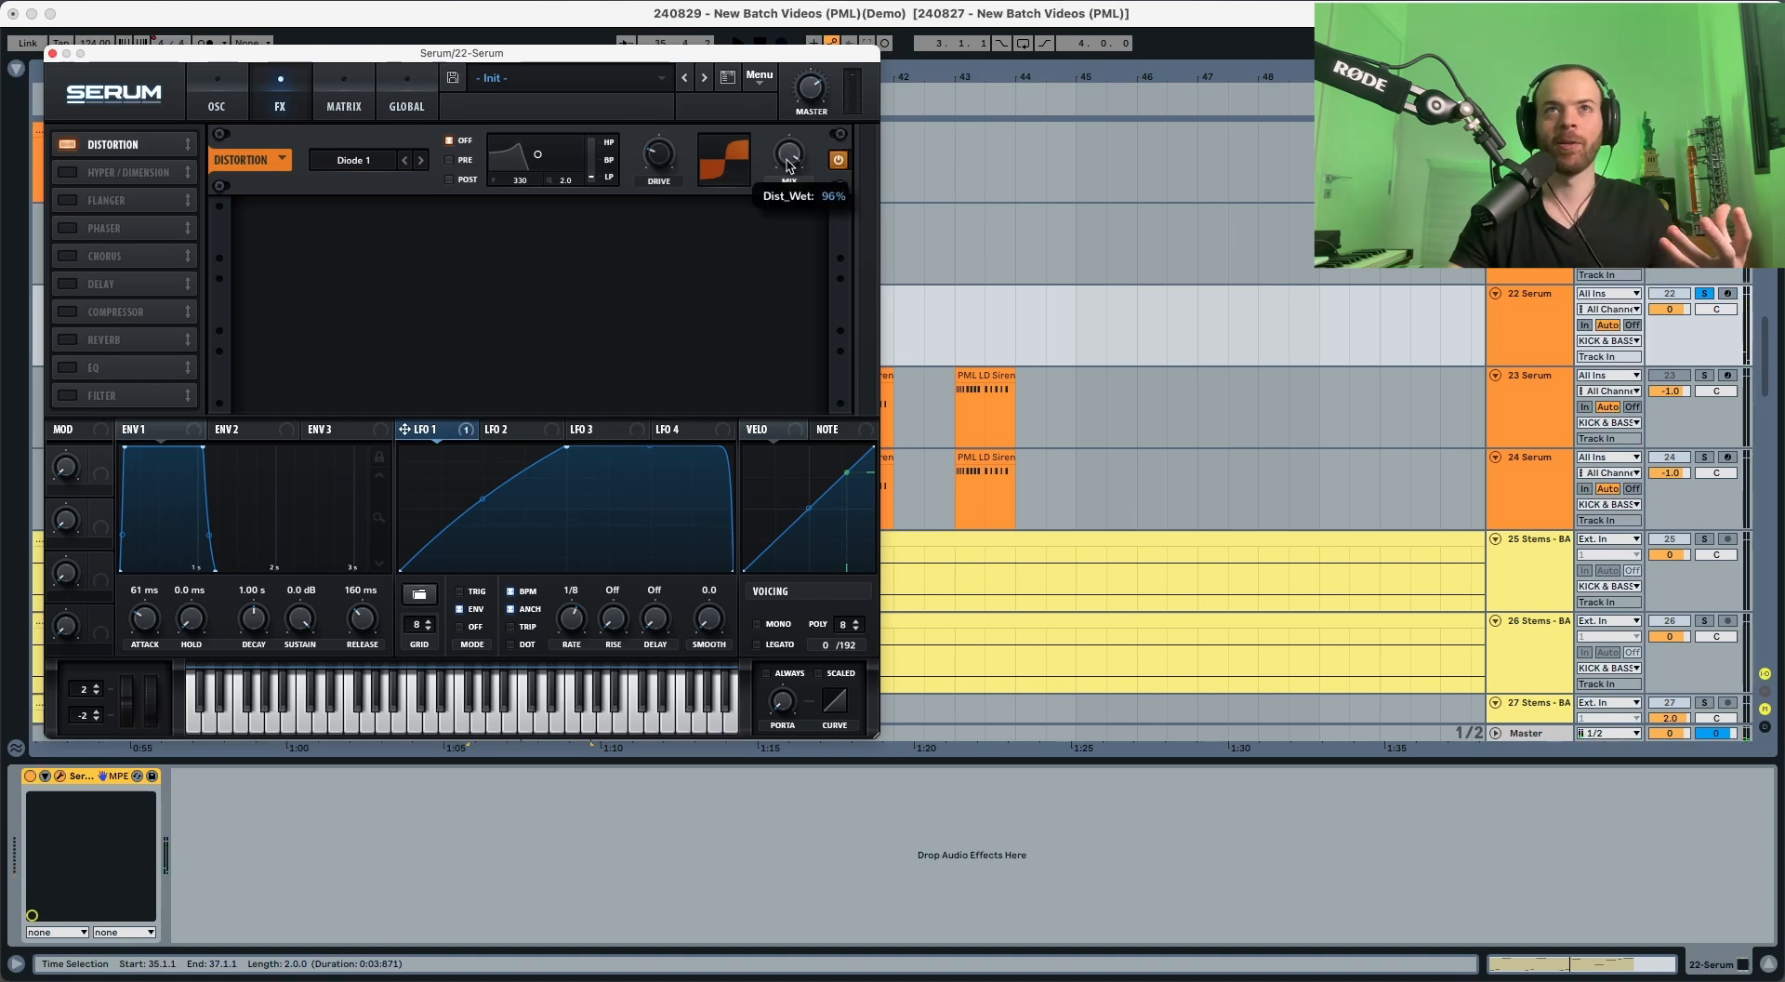
left_click_drag(786, 158, 784, 281)
key("space")
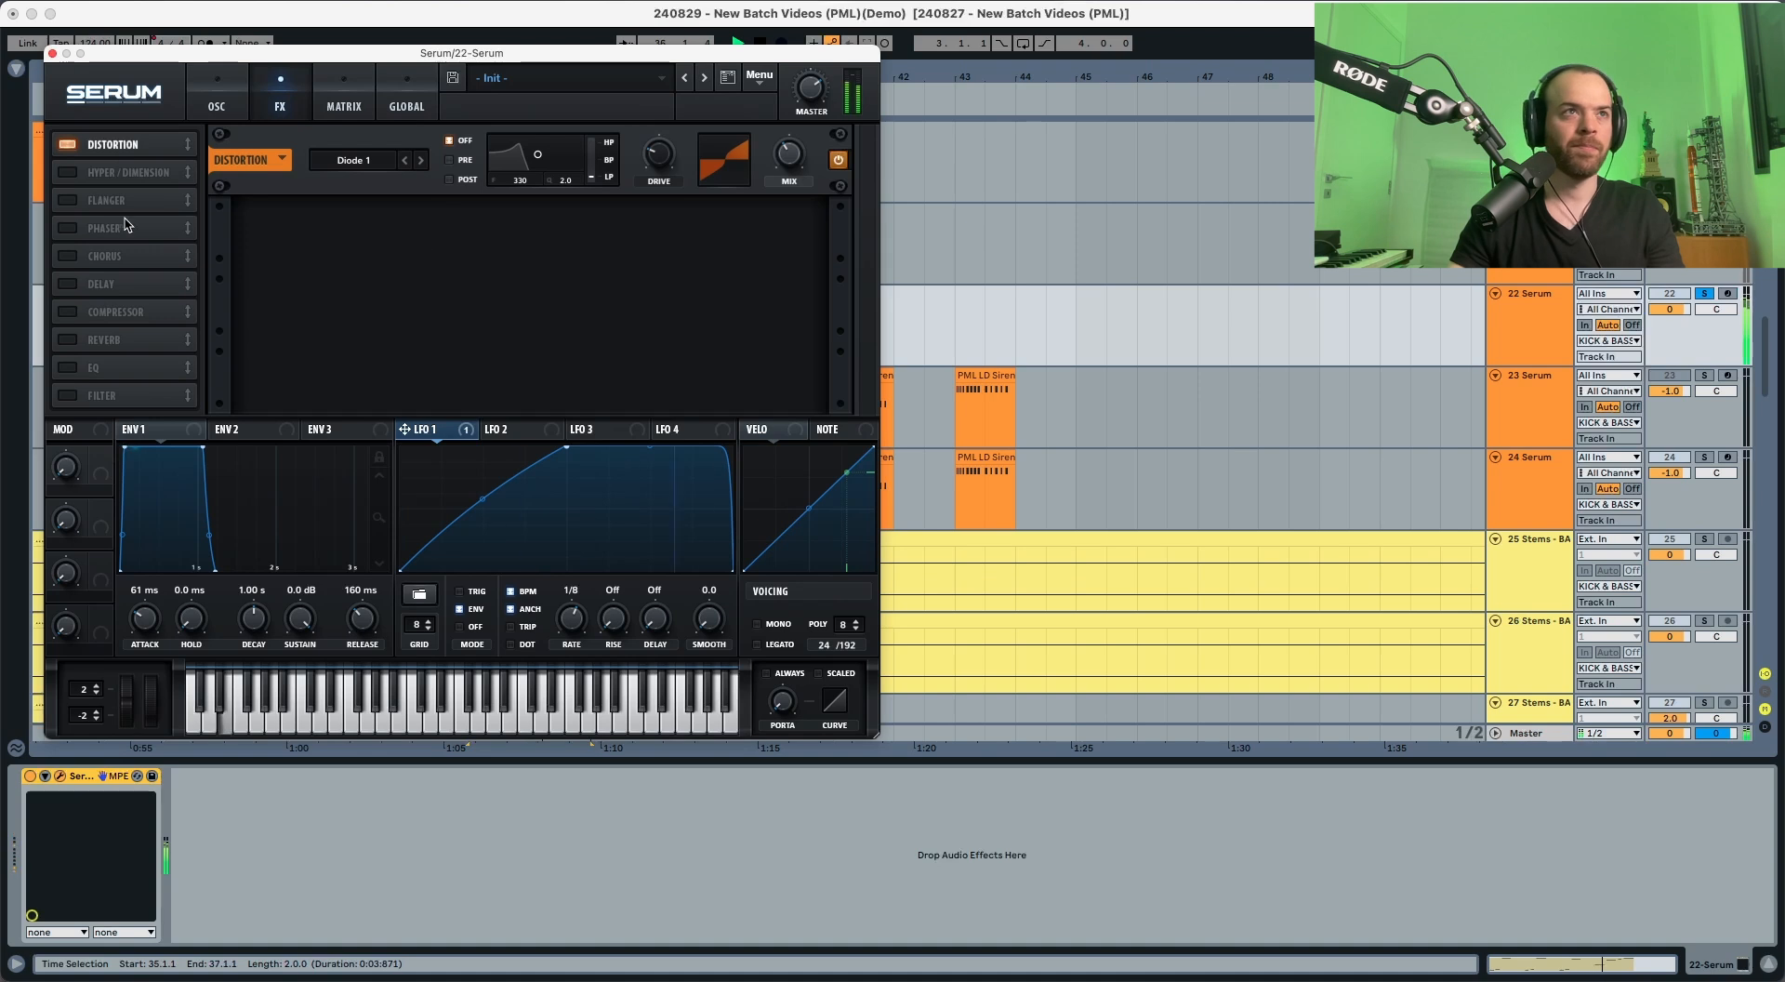
Step: Enable the EQ effect, move it directly after Distortion and slightly raise its high-band gain
left_click(67, 368)
left_click_drag(93, 368, 112, 170)
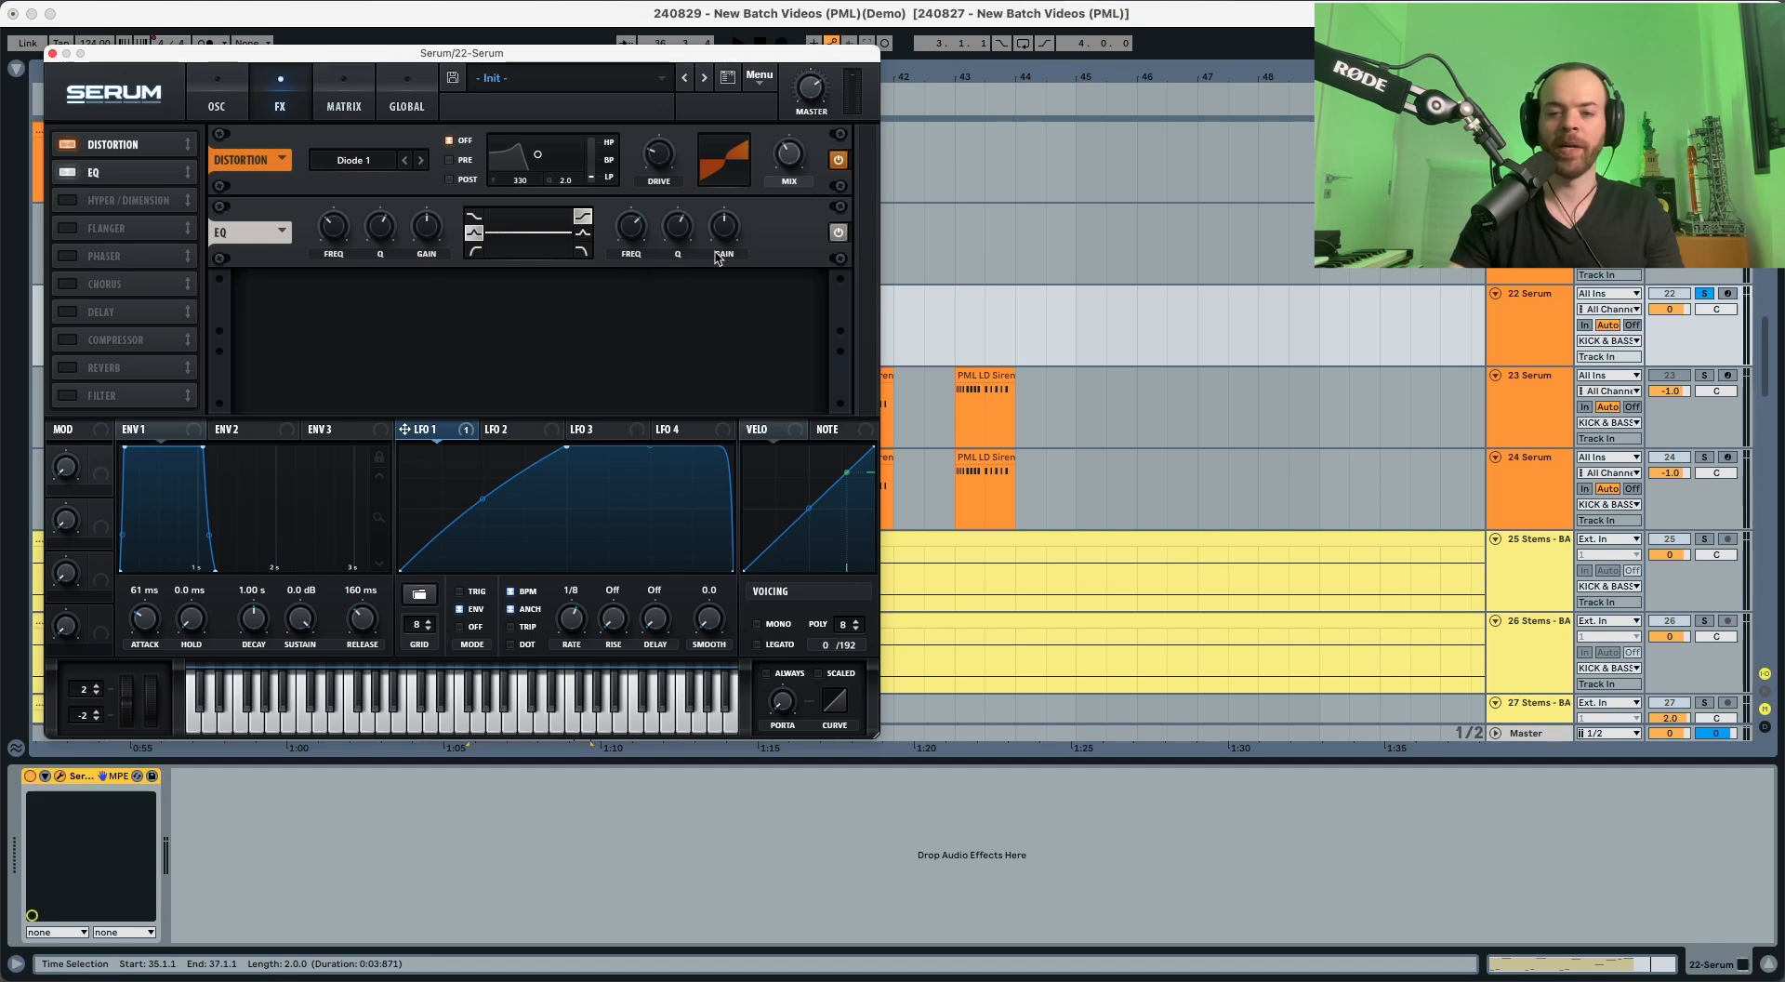
left_click_drag(731, 245, 734, 241)
key("space")
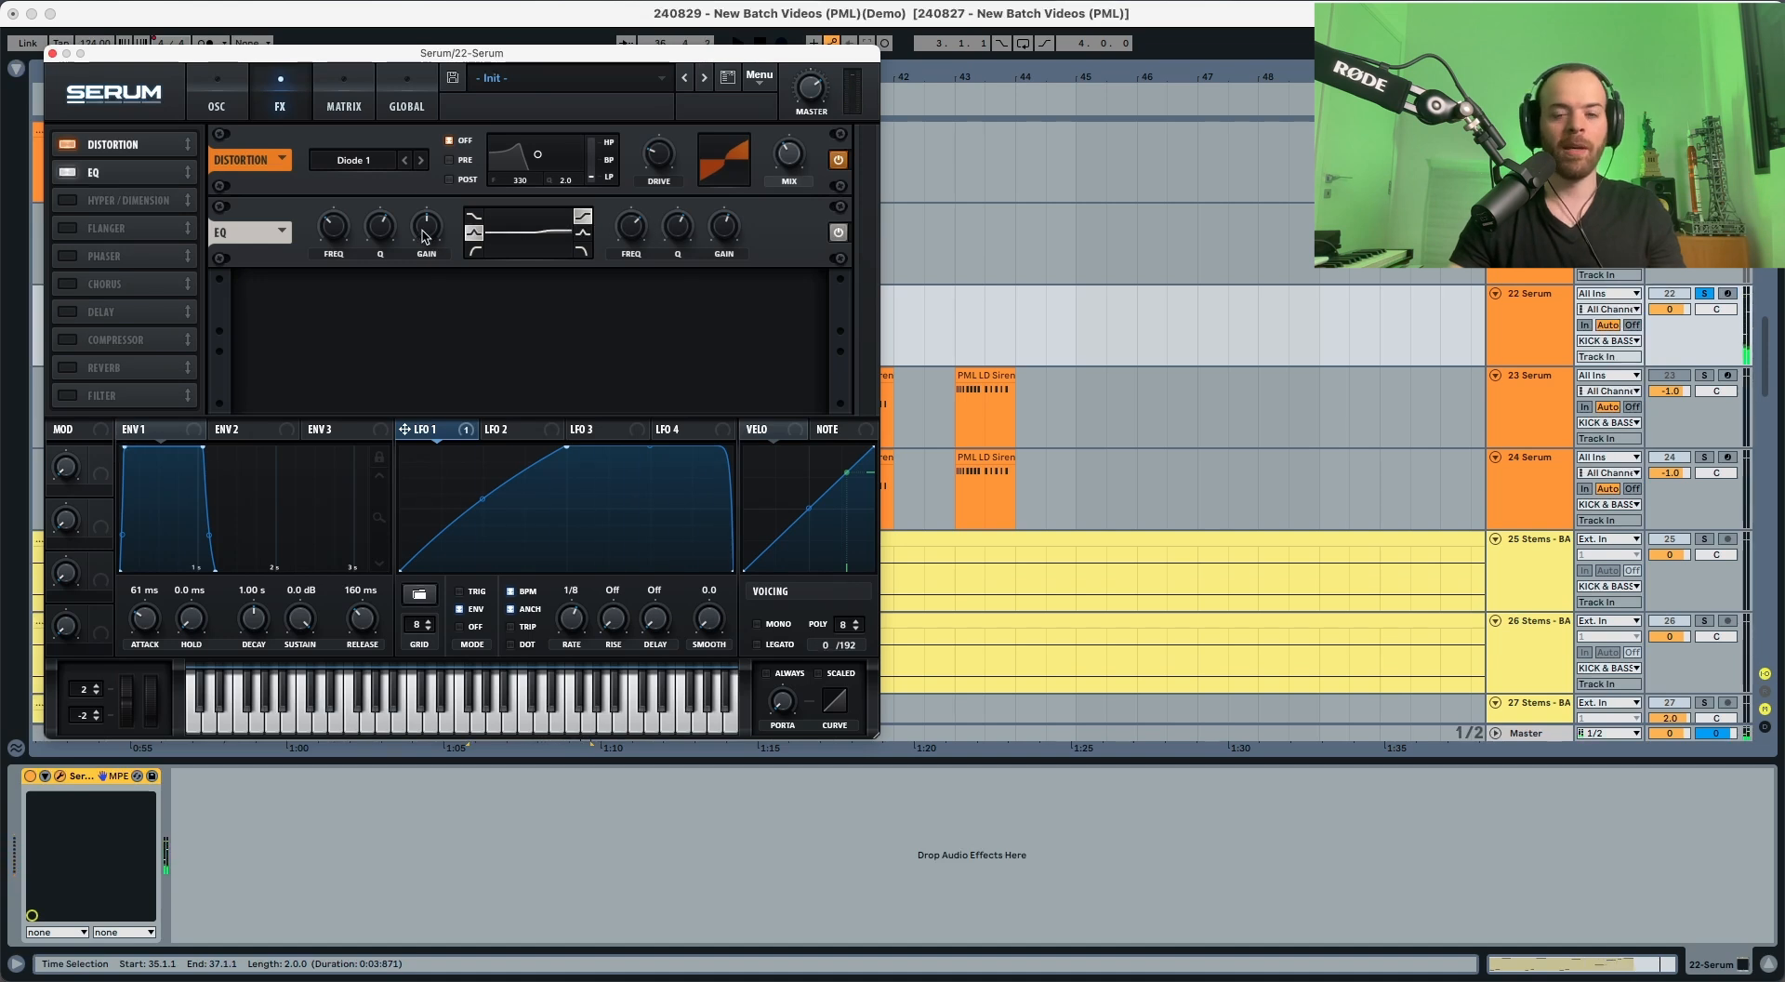
Step: Shape the EQ's low band with about 5.3 dB of gain, a Q of 36% and a frequency of about 837 Hz, auditioning the changes
left_click_drag(423, 236, 424, 234)
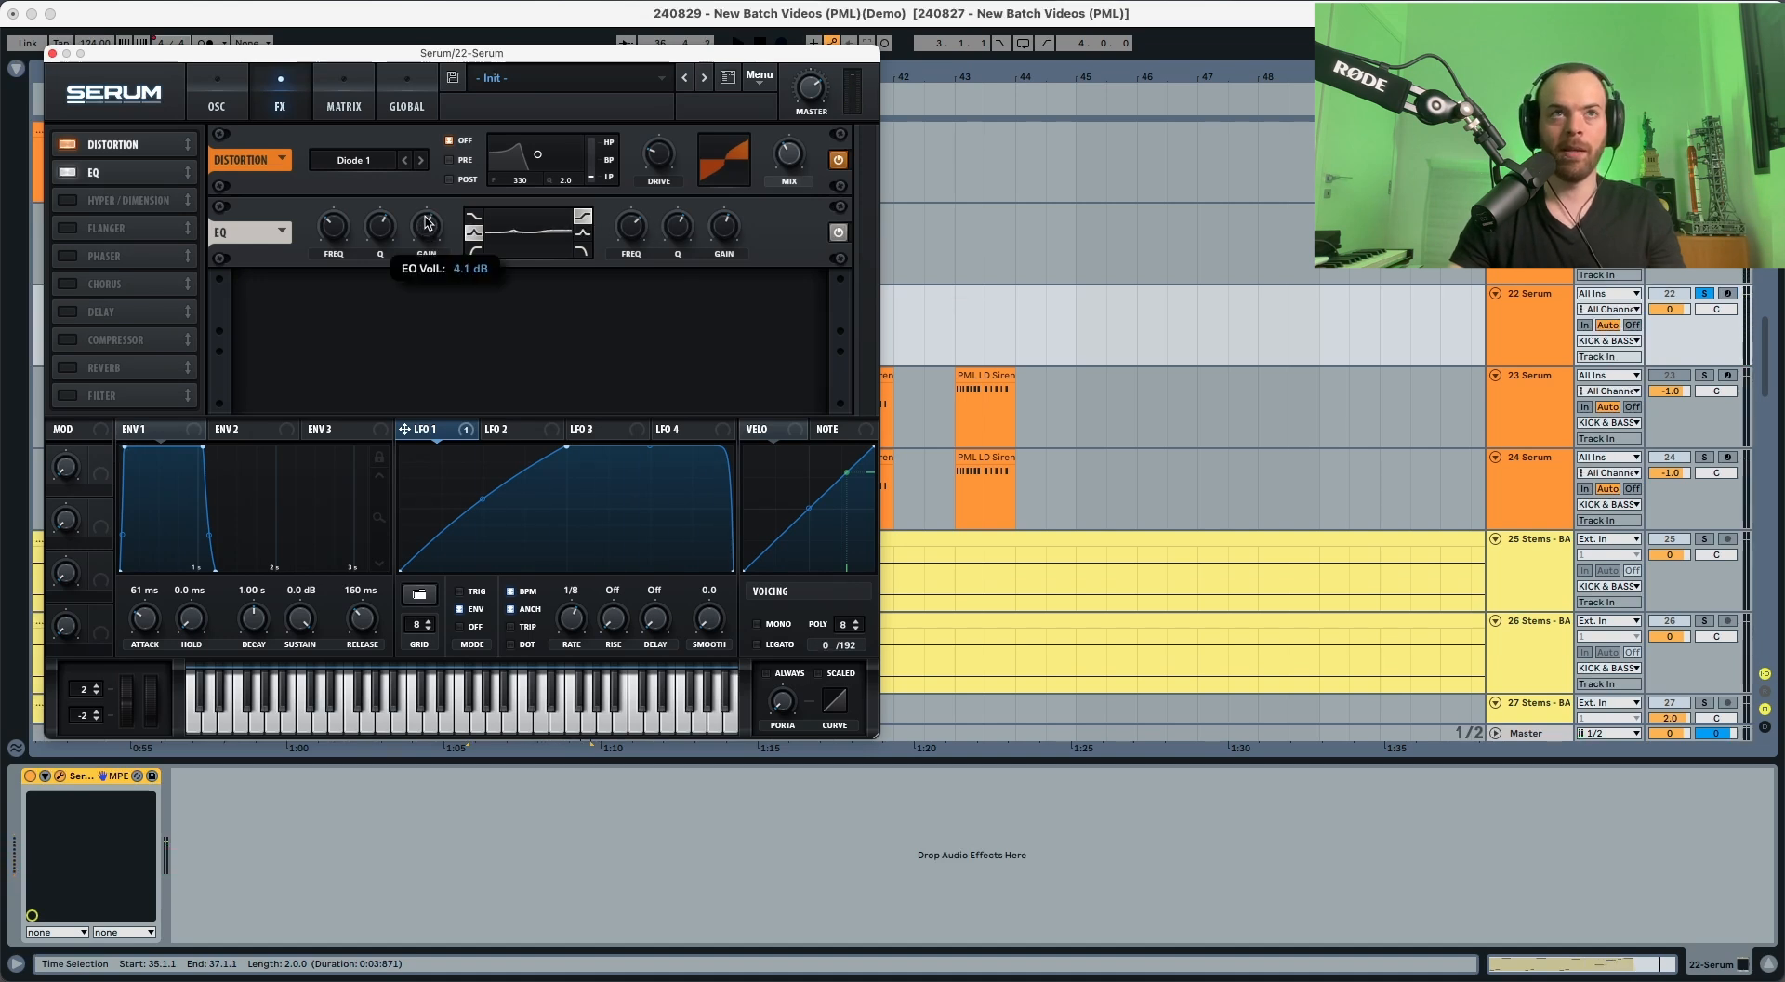
key("space")
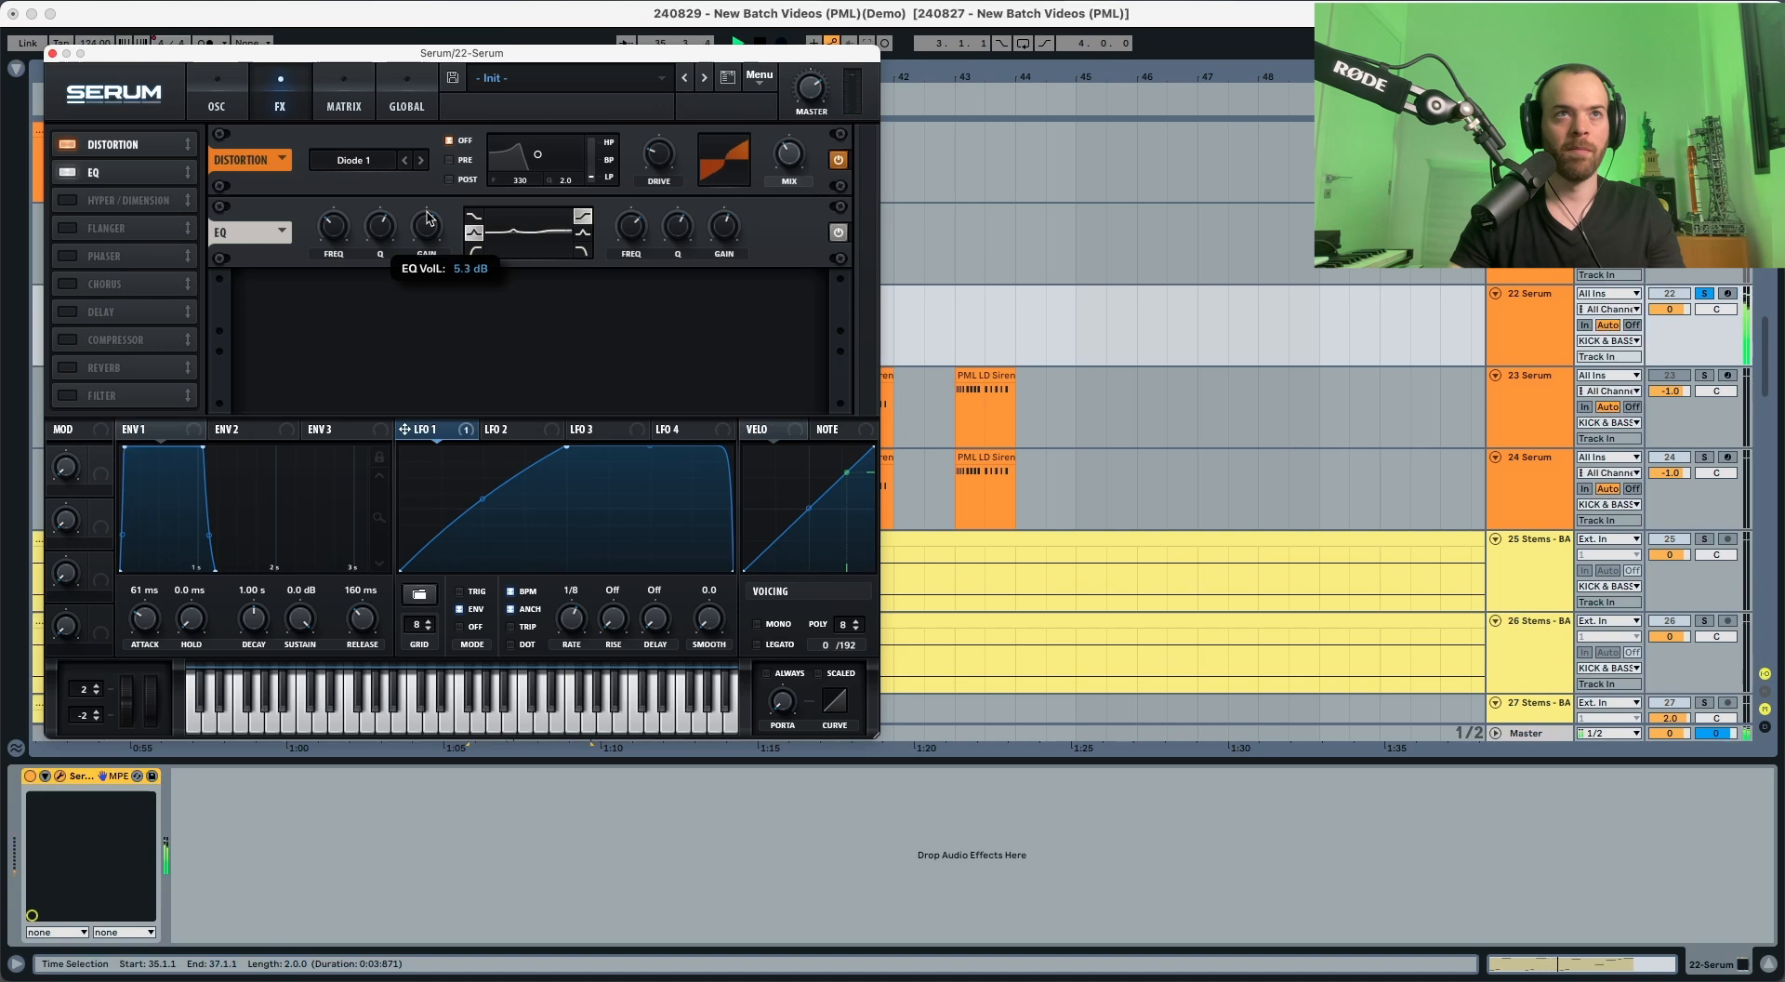
key("space")
left_click_drag(389, 227, 381, 256)
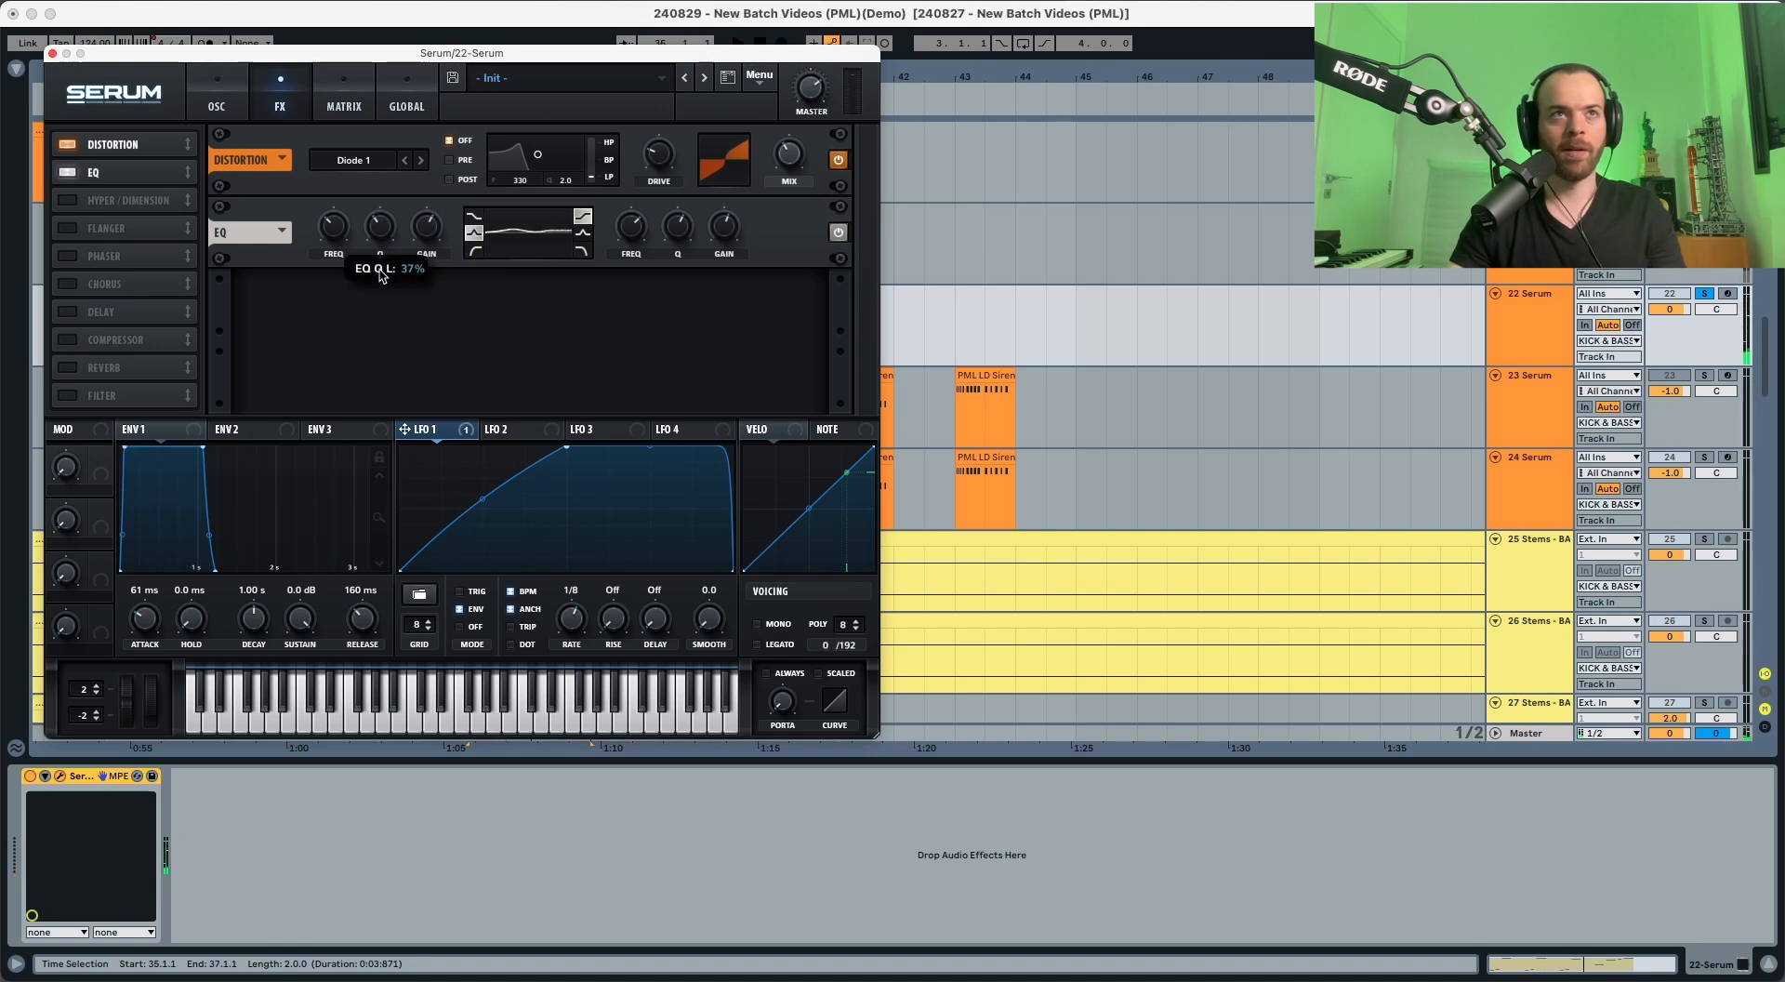
key("space")
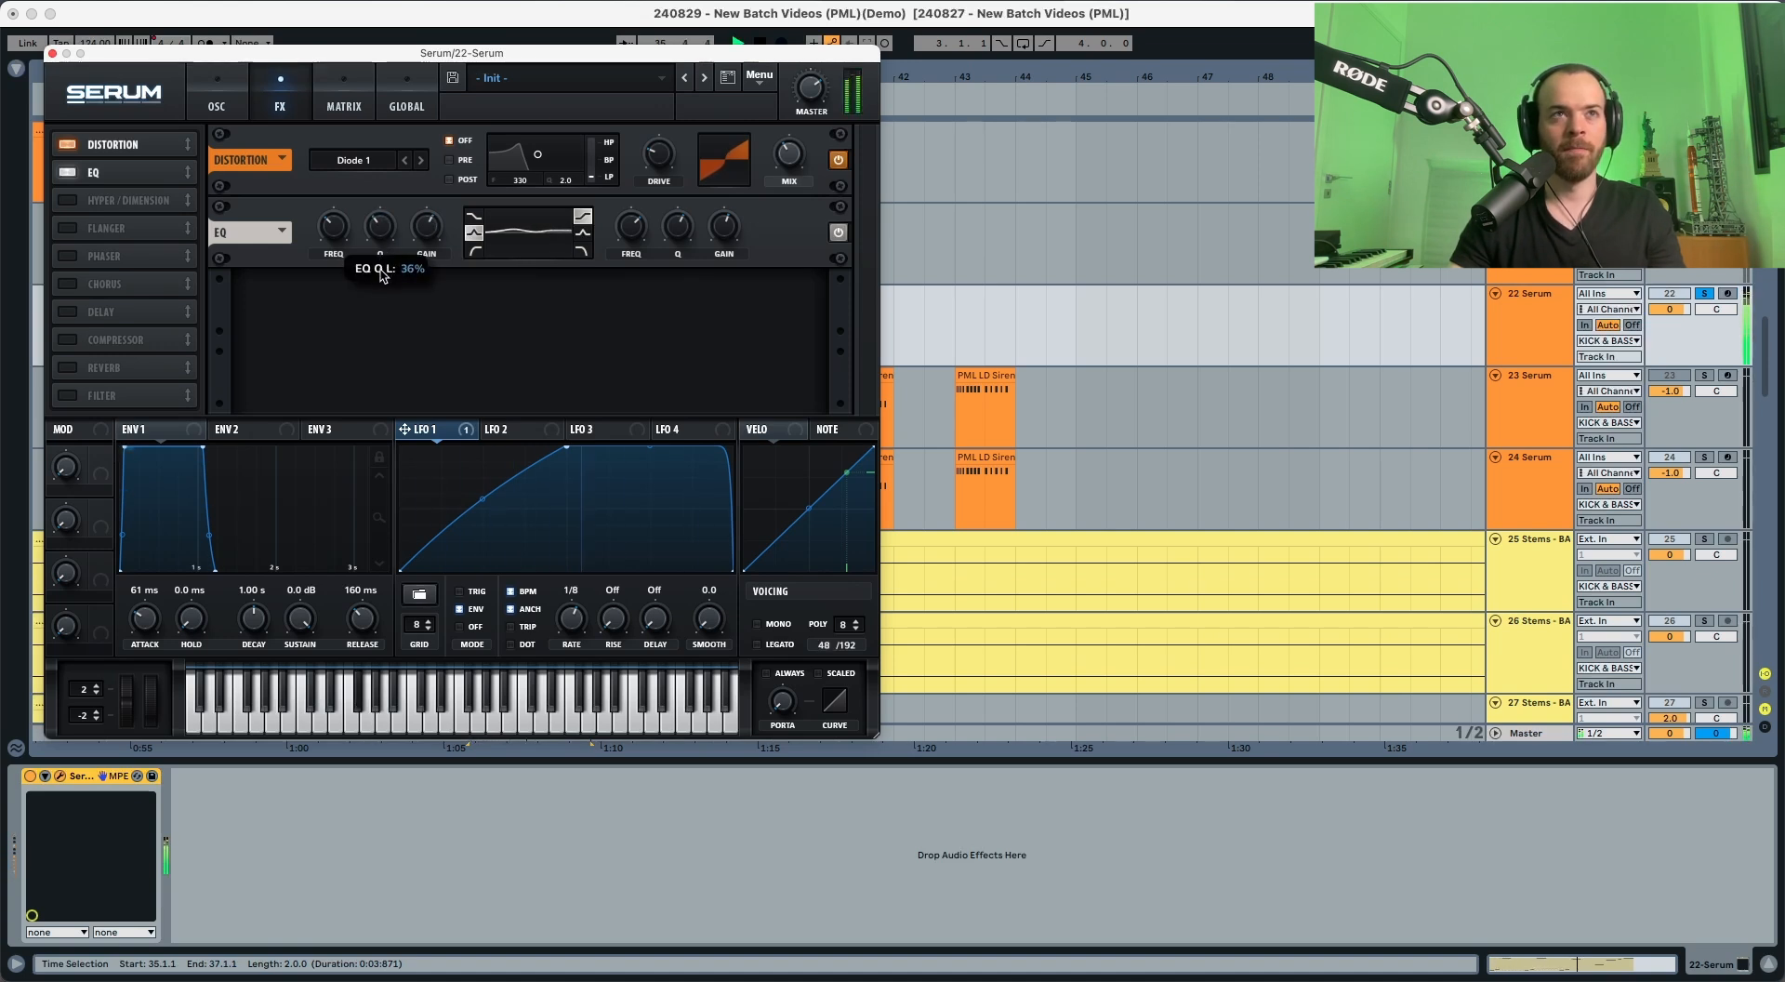
key("space")
left_click_drag(334, 230, 343, 209)
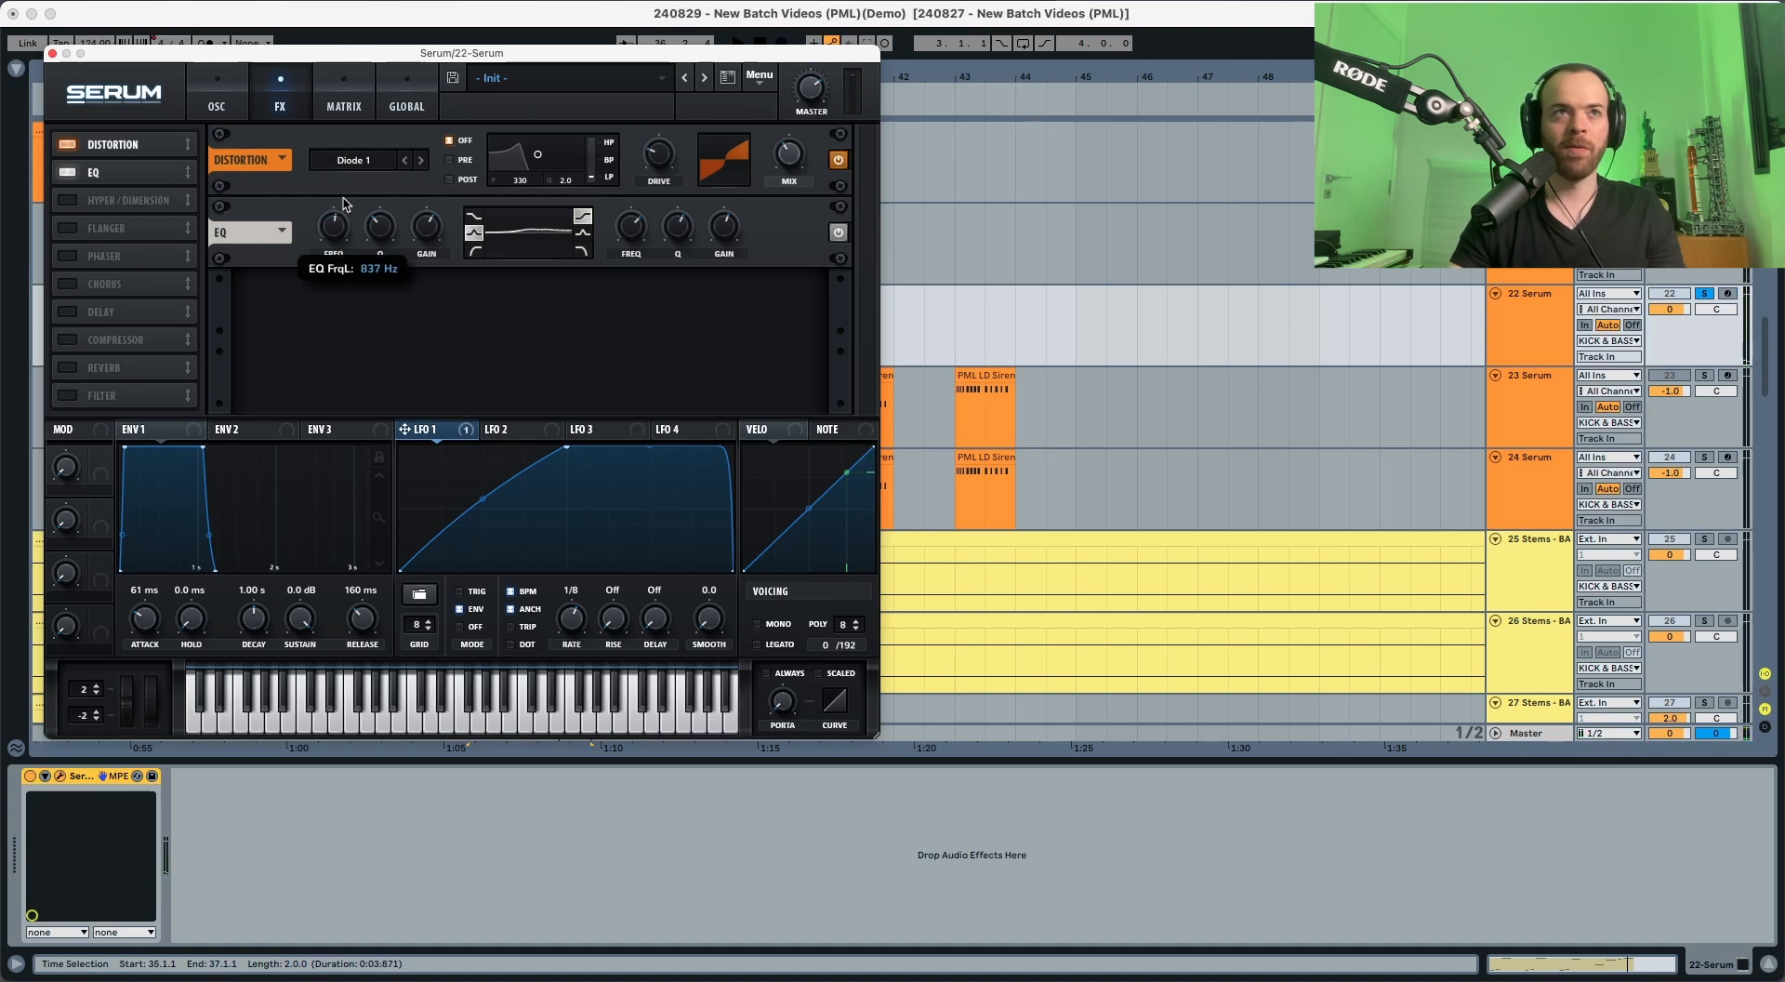
key("space")
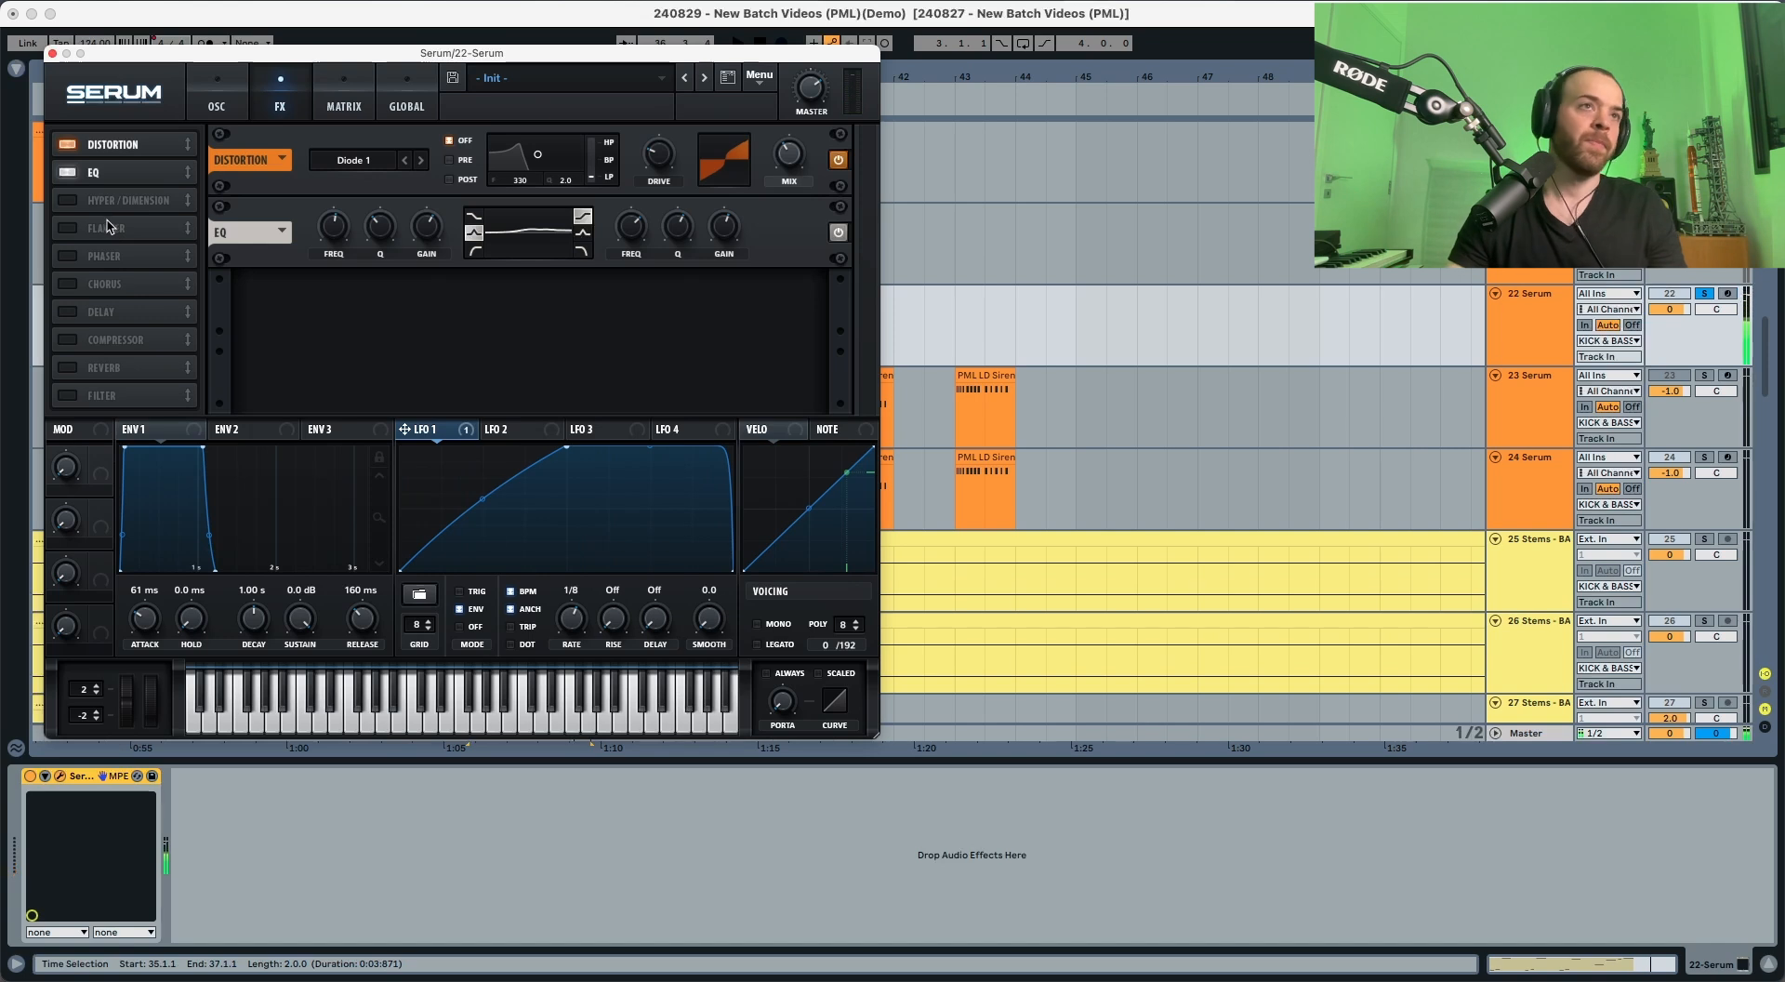
Step: Enable the Delay, place it after the EQ and set its filter frequency to 1959 and bandwidth to 3.4
left_click(69, 313)
left_click_drag(106, 310, 110, 198)
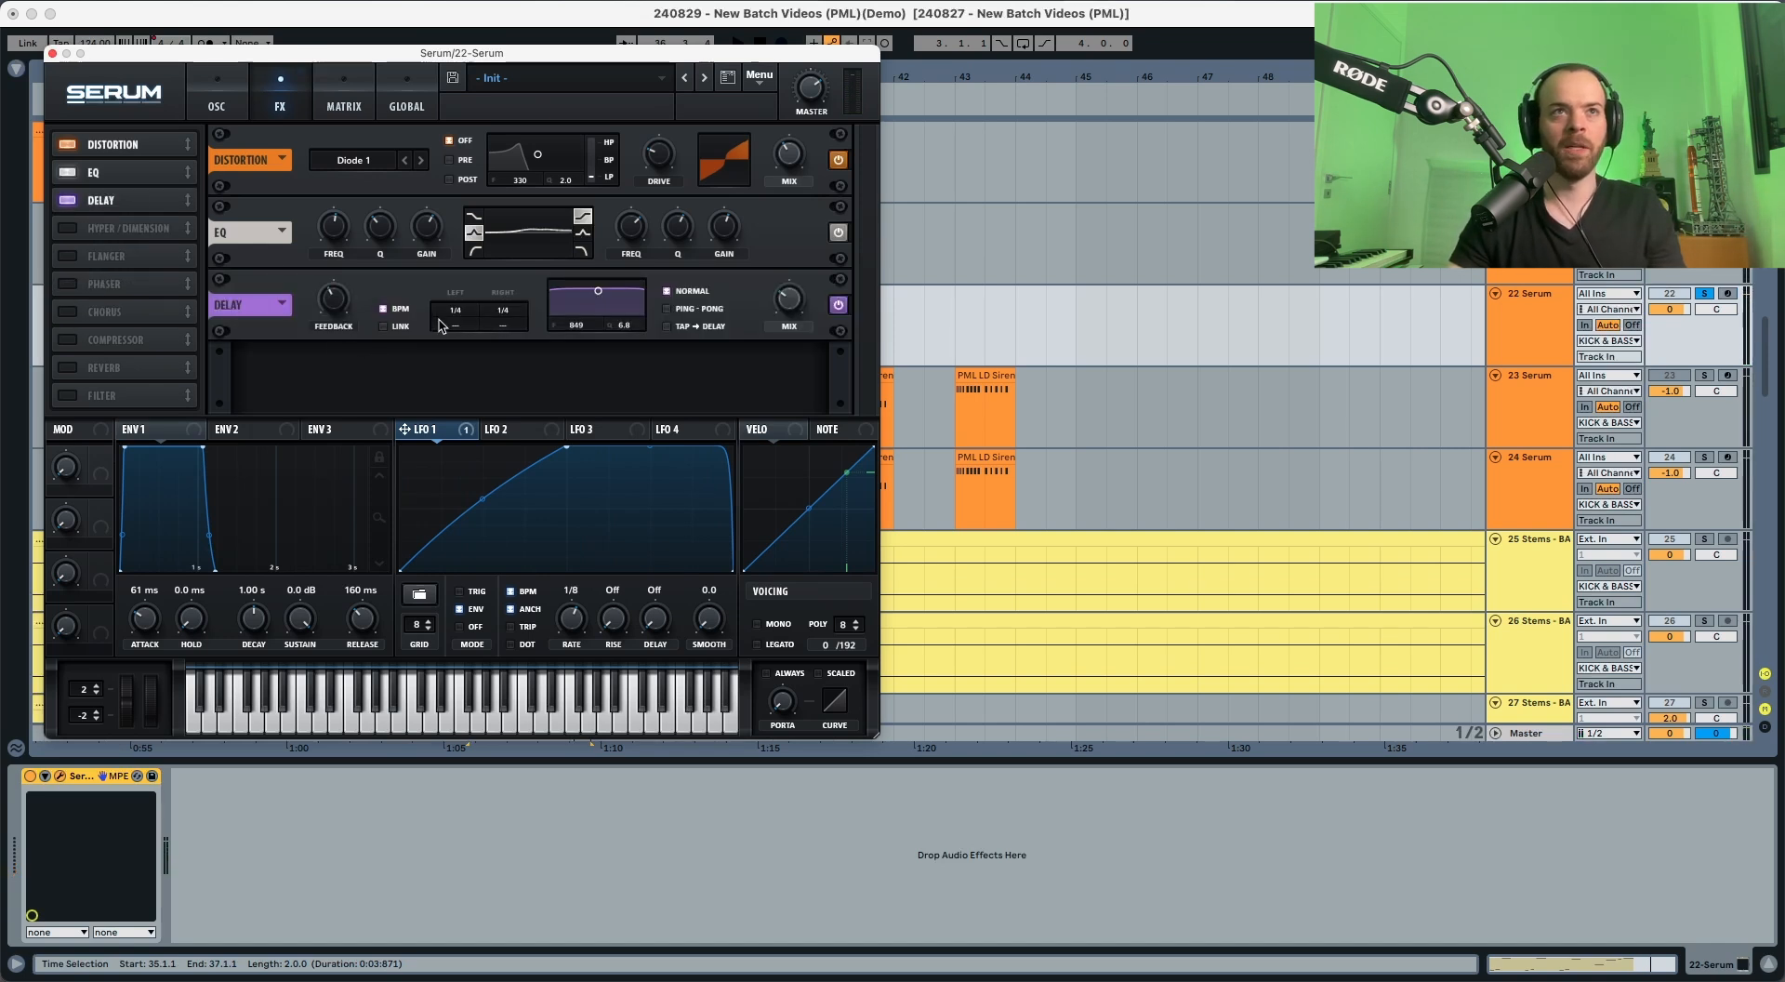
left_click_drag(585, 331, 629, 337)
key("space")
key("space")
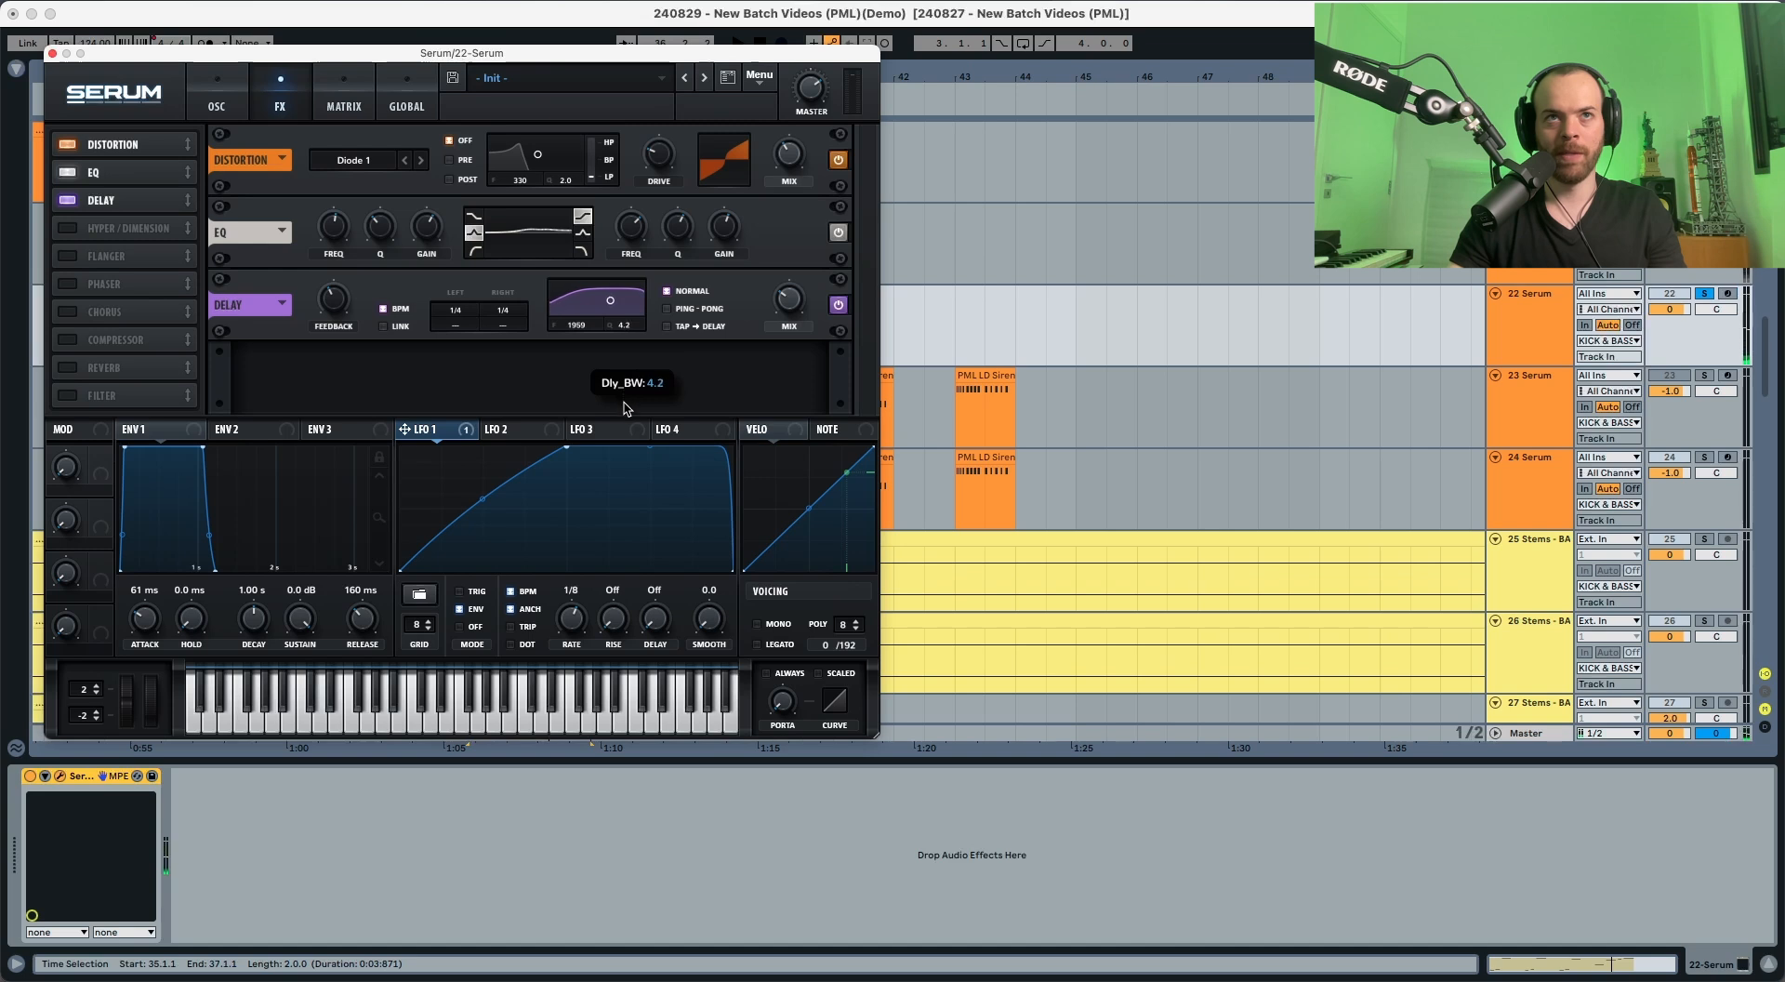
key("space")
left_click_drag(626, 407, 628, 426)
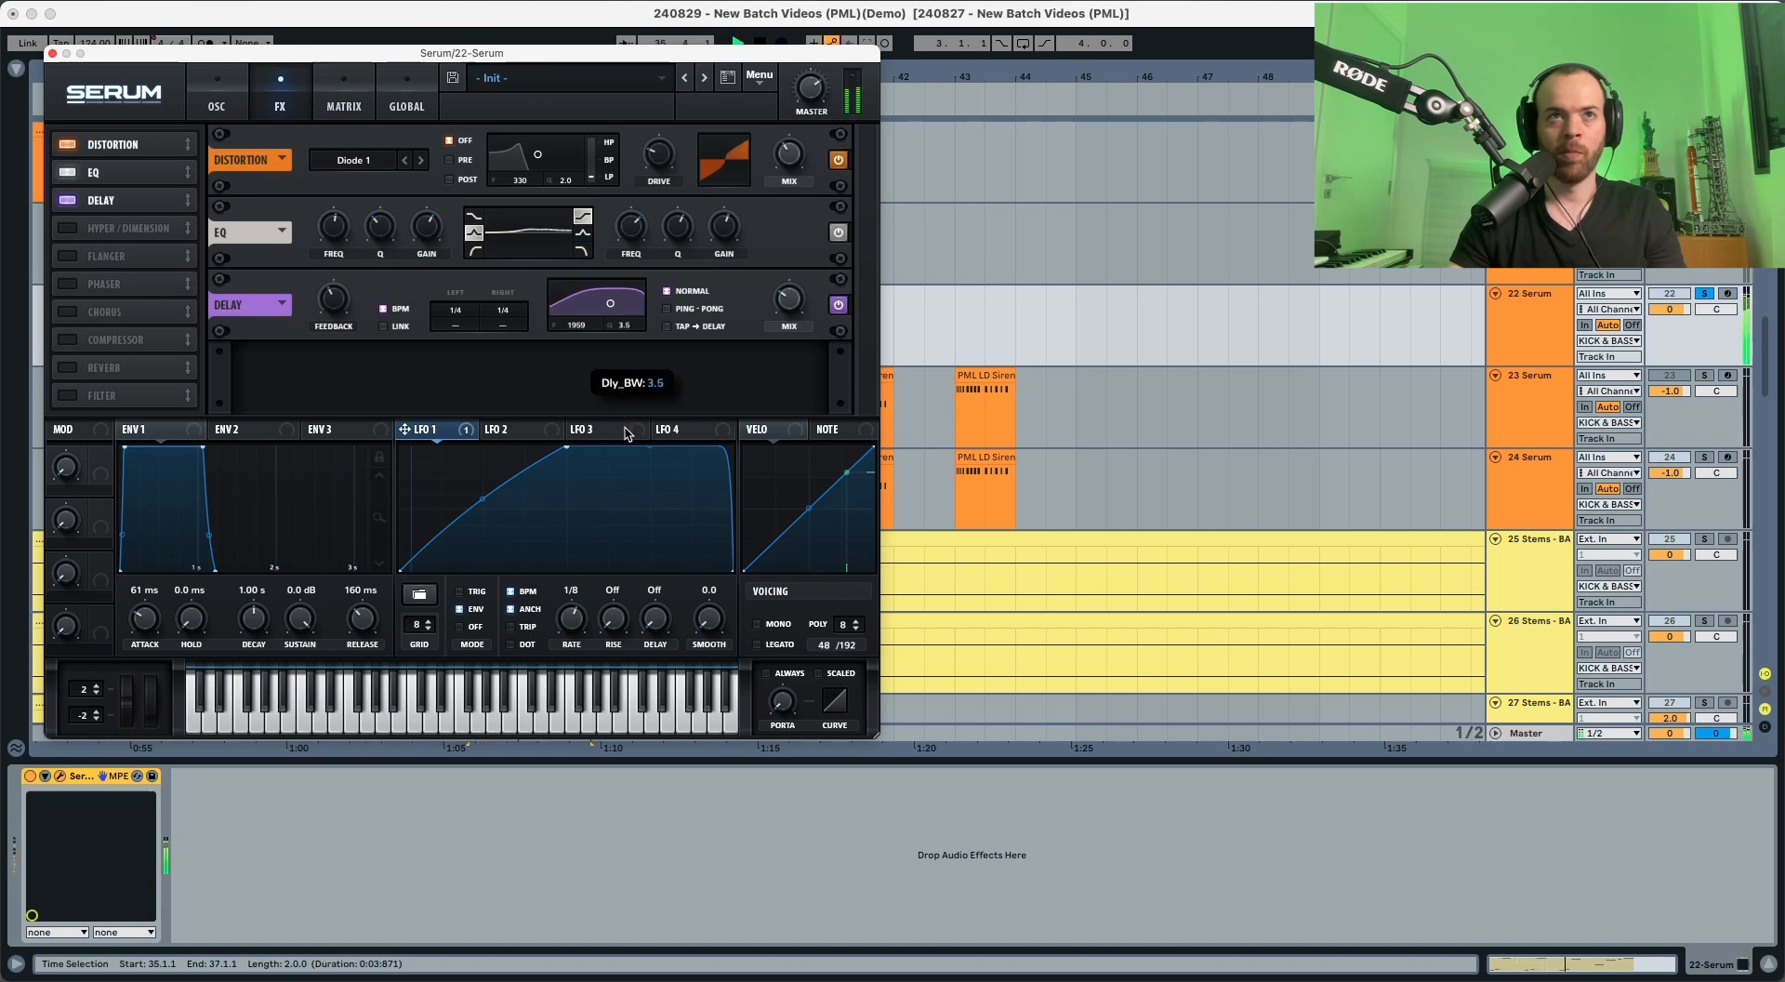
key("space")
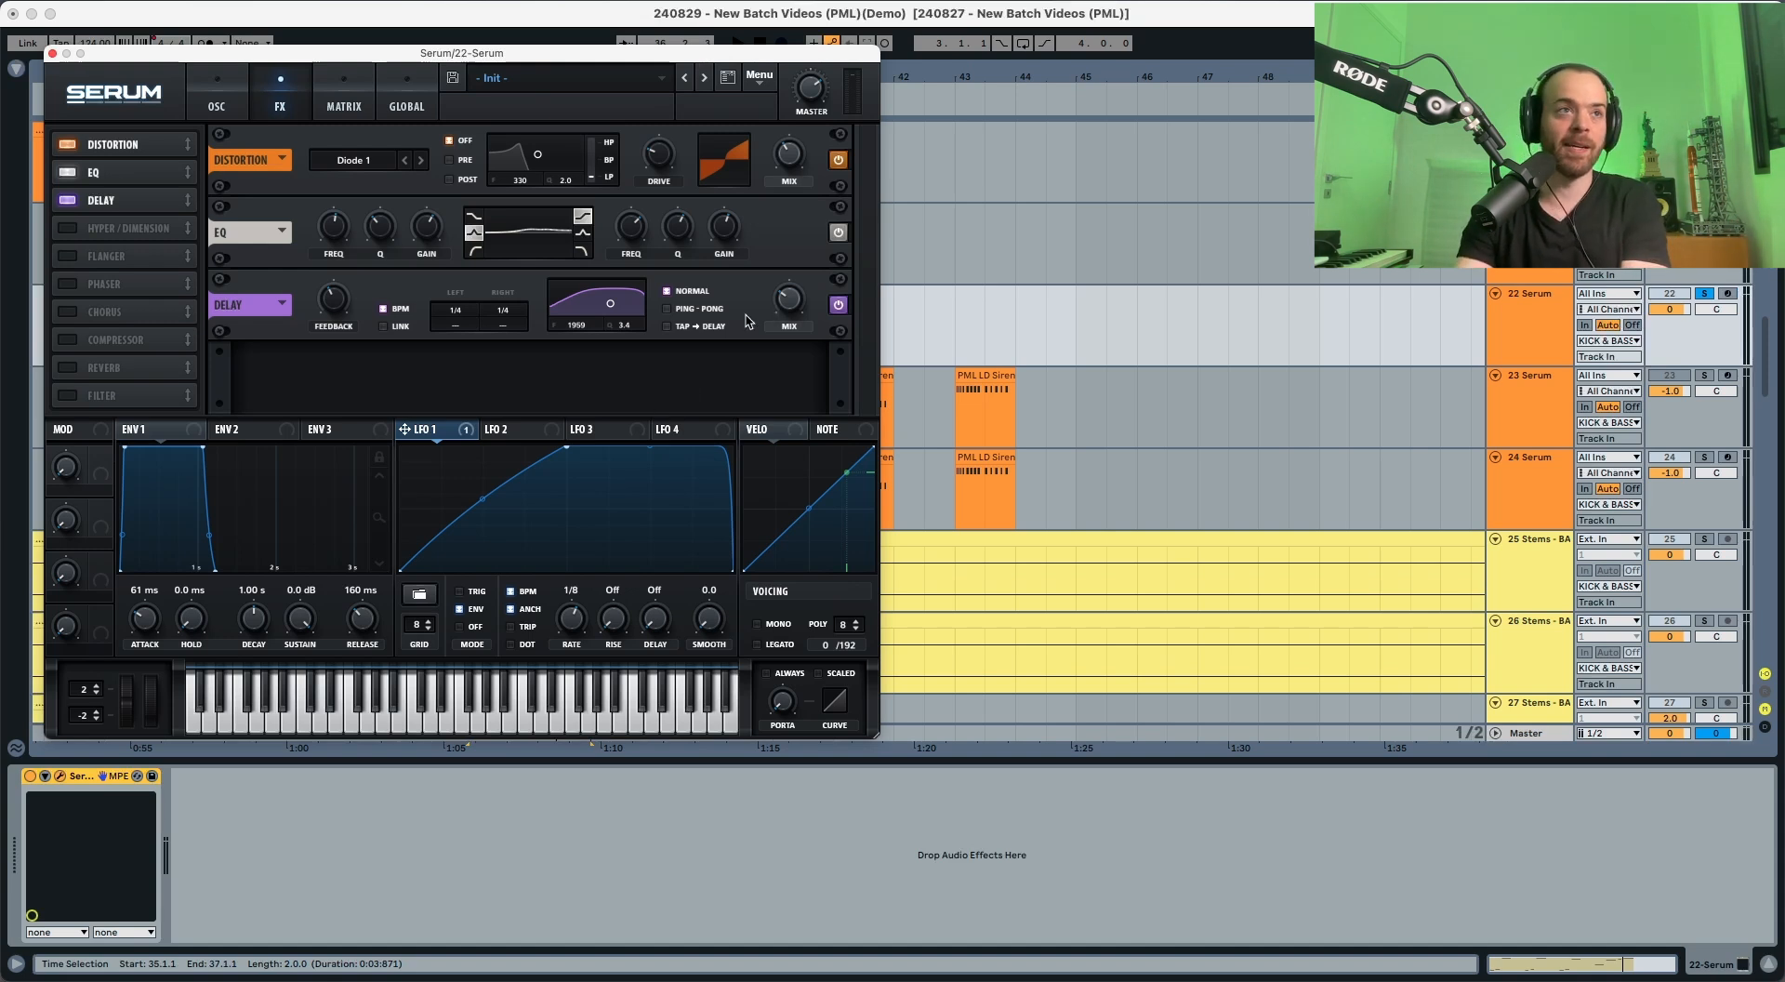
Step: Enable the Reverb after the Delay, with its wet mix at about 34% and low cut at about 36%
left_click(115, 363)
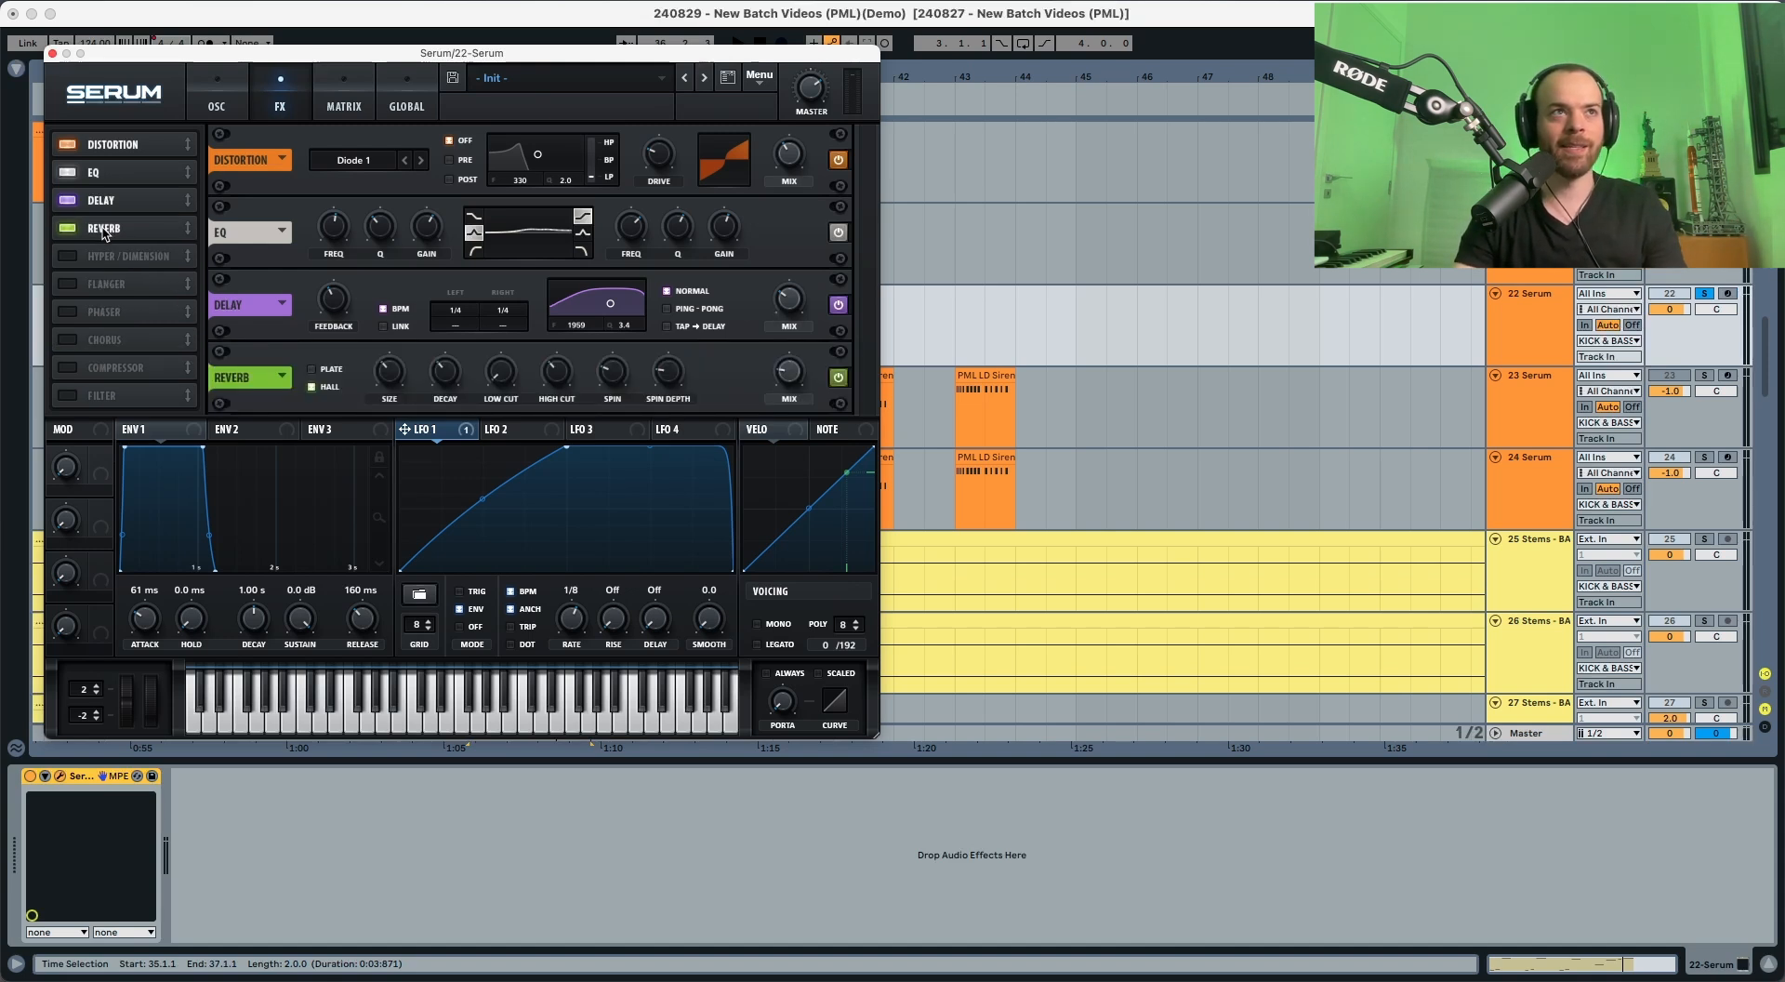
key("space")
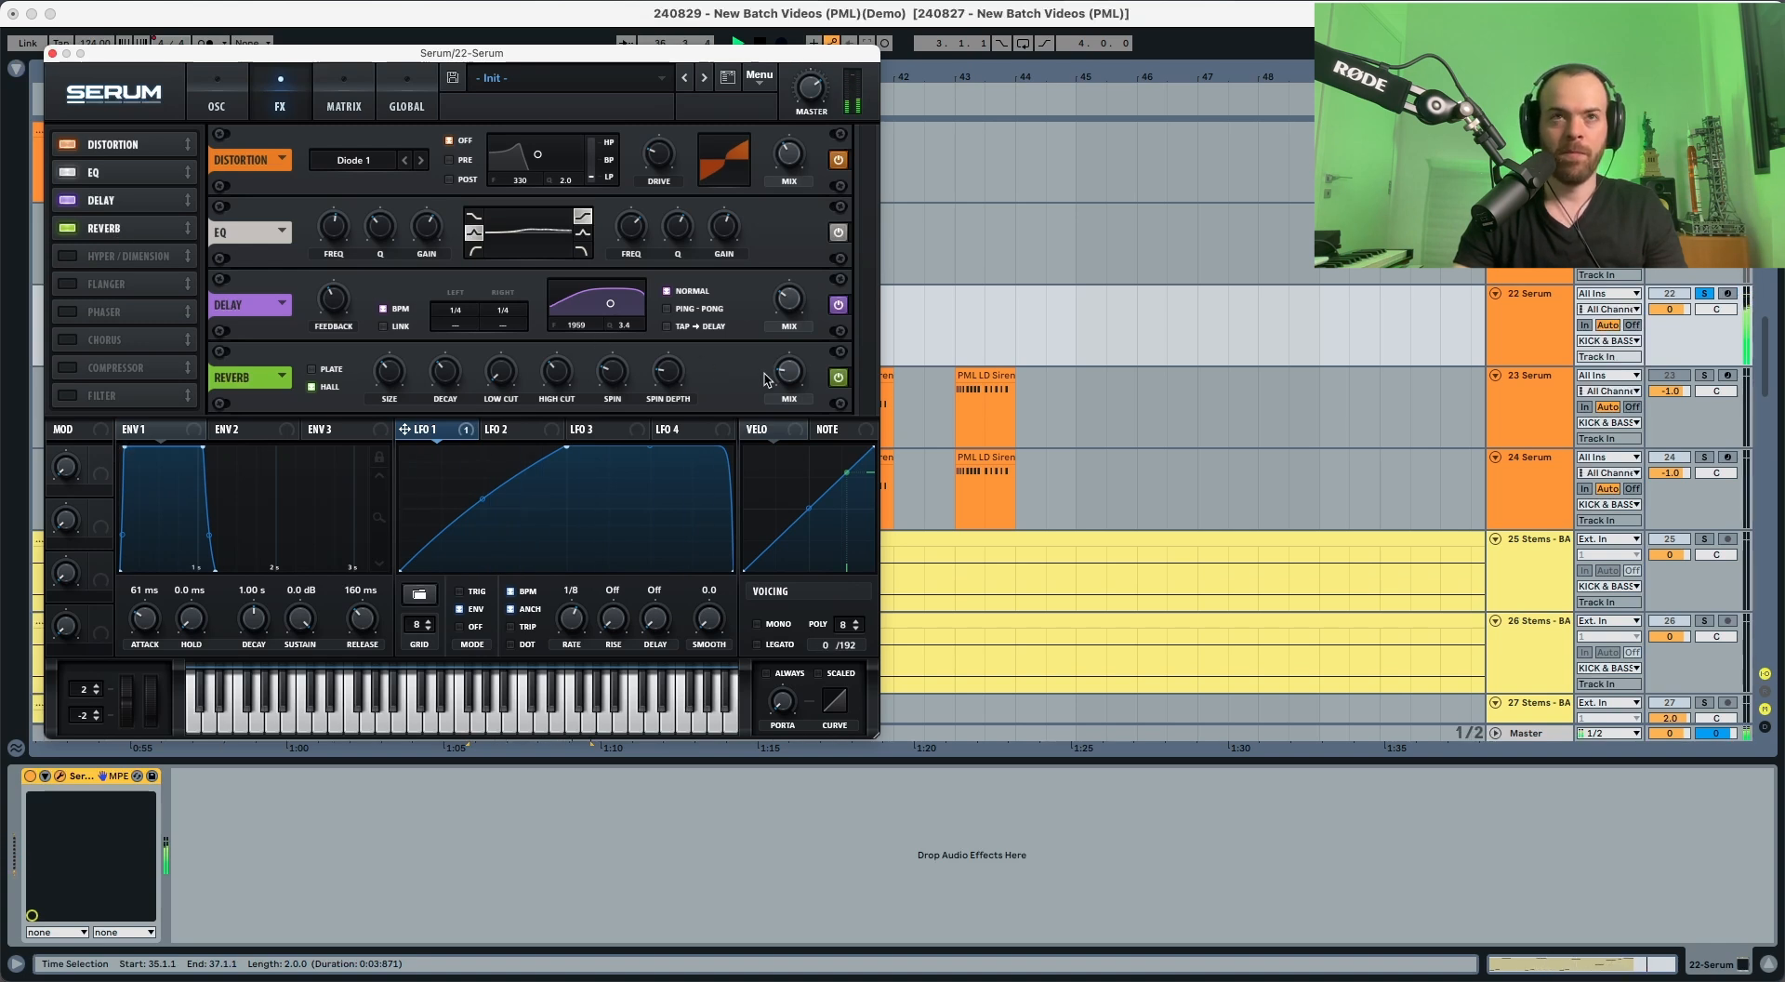
key("space")
mouse_move(786, 380)
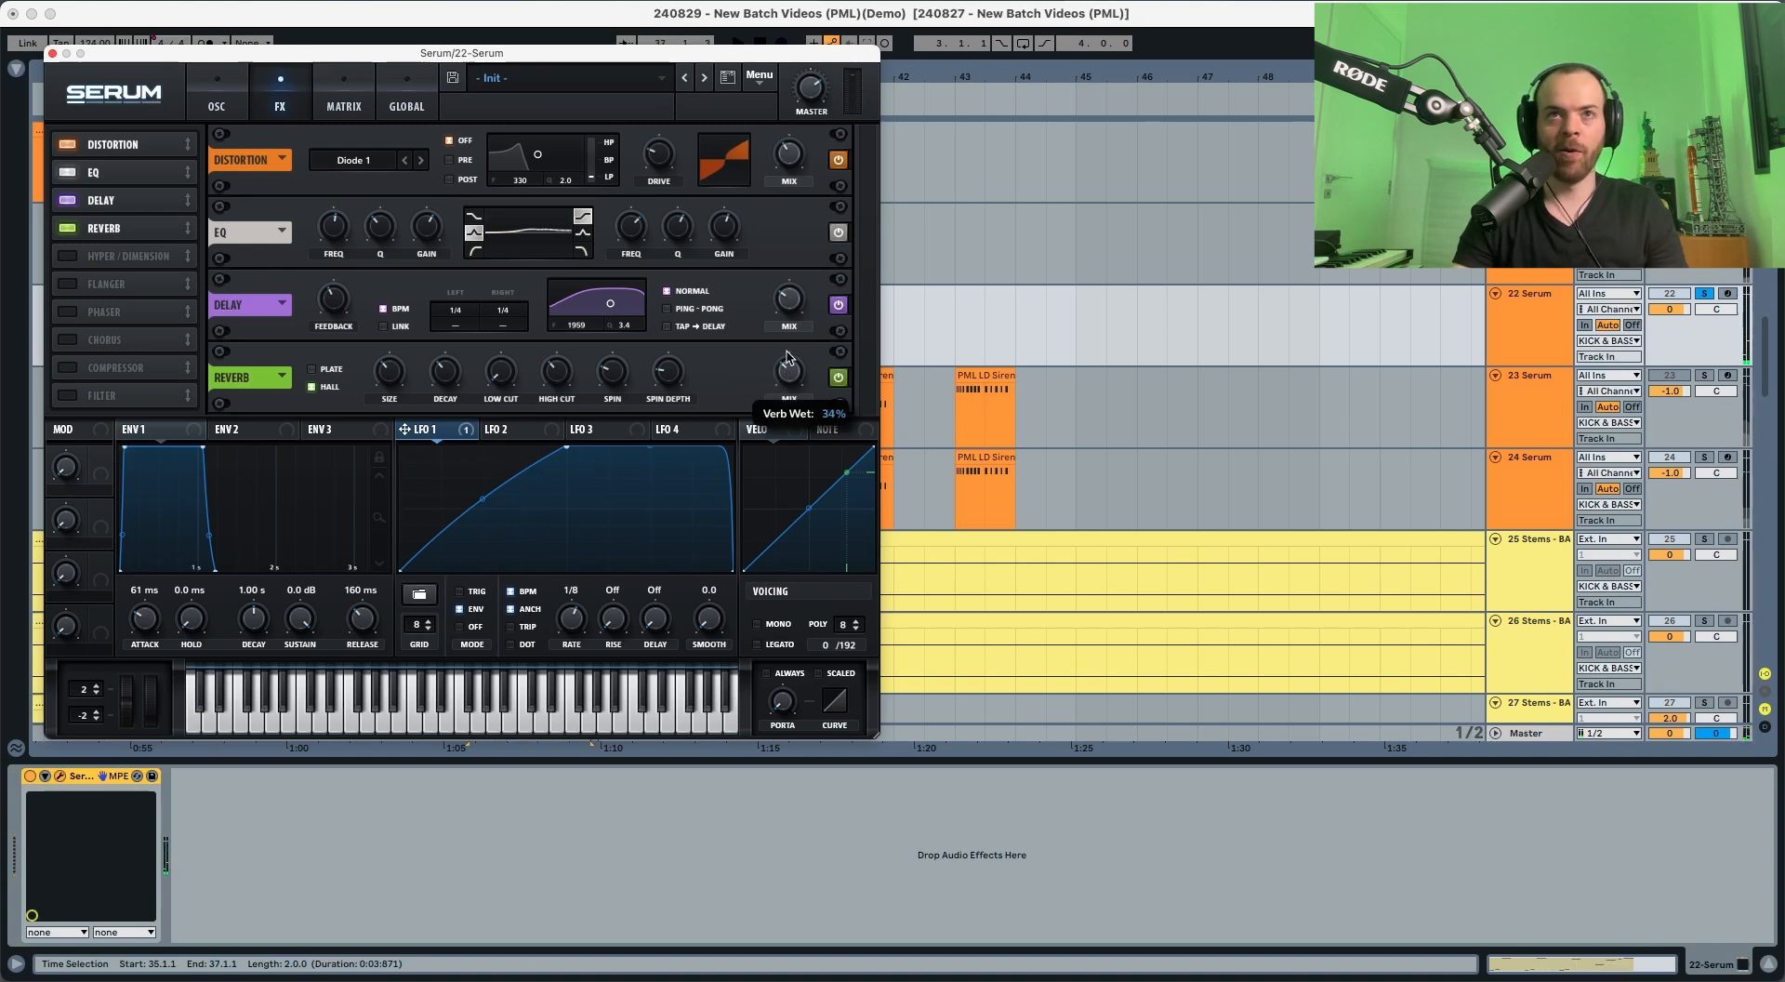
key("space")
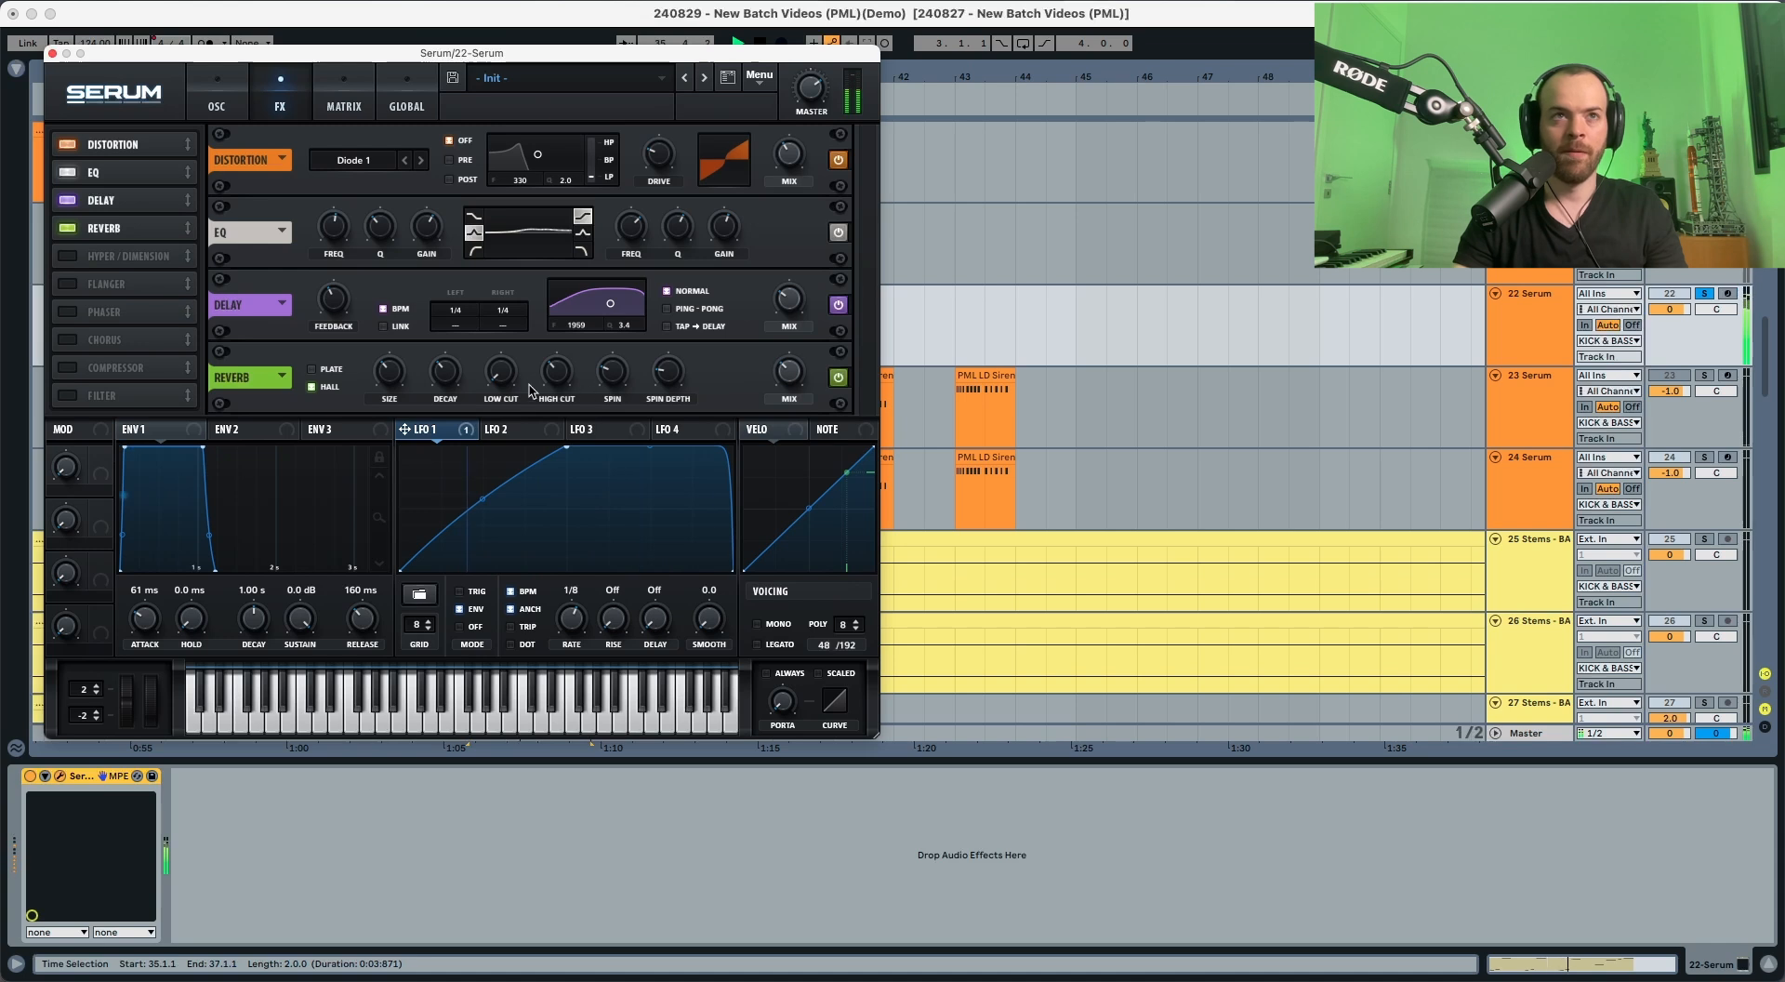
mouse_move(500, 376)
left_mouse_down()
mouse_move(504, 332)
mouse_move(504, 359)
left_mouse_up()
key("space")
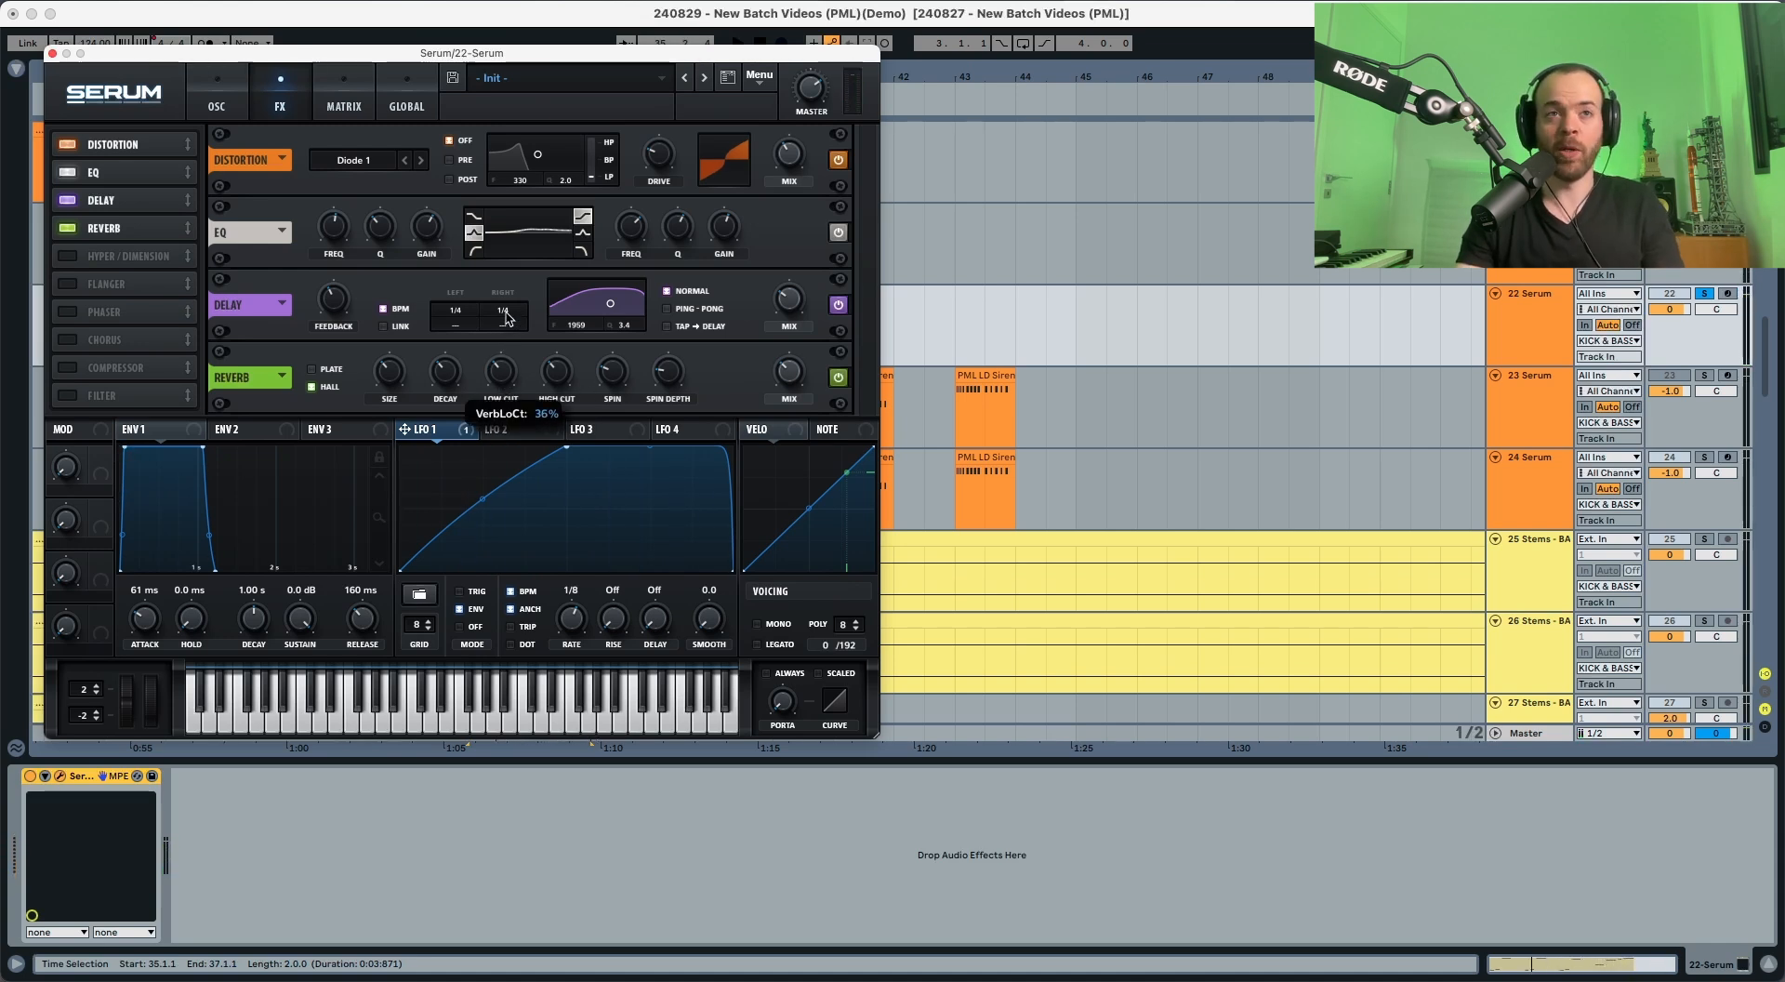
Step: Play the lead loop and turn off solo on the 22 Serum track to hear it in the full mix
key("space")
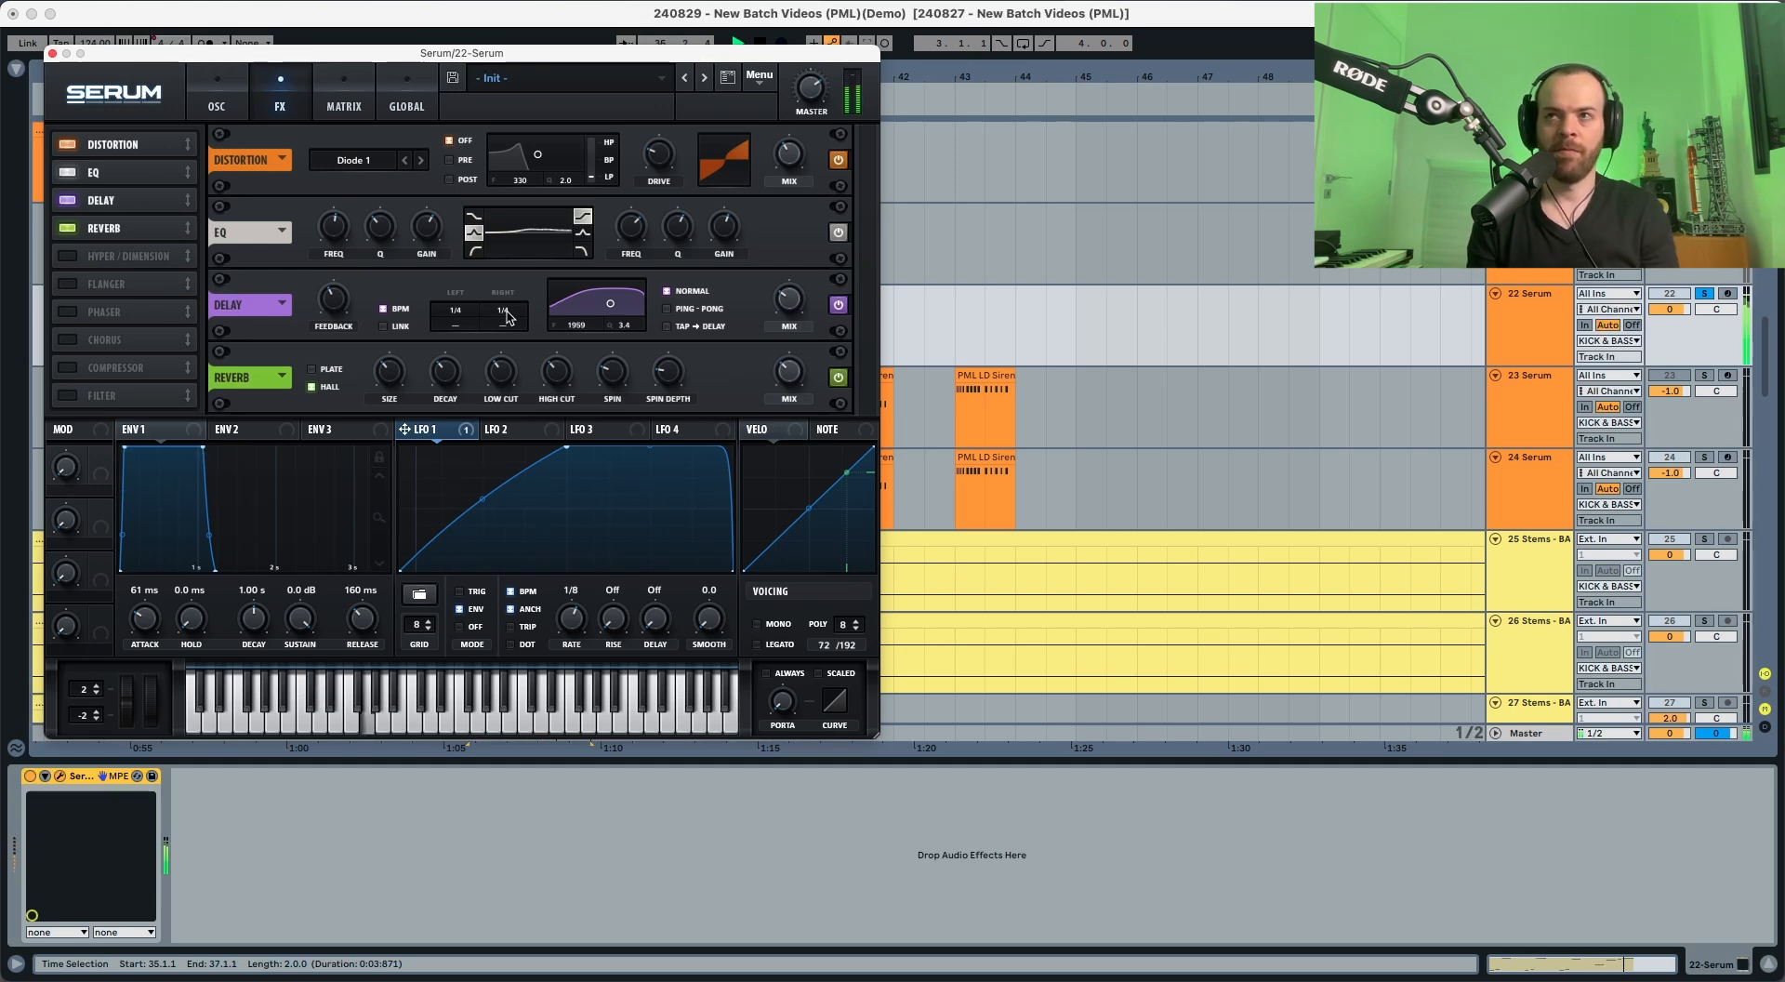
left_click(1704, 294)
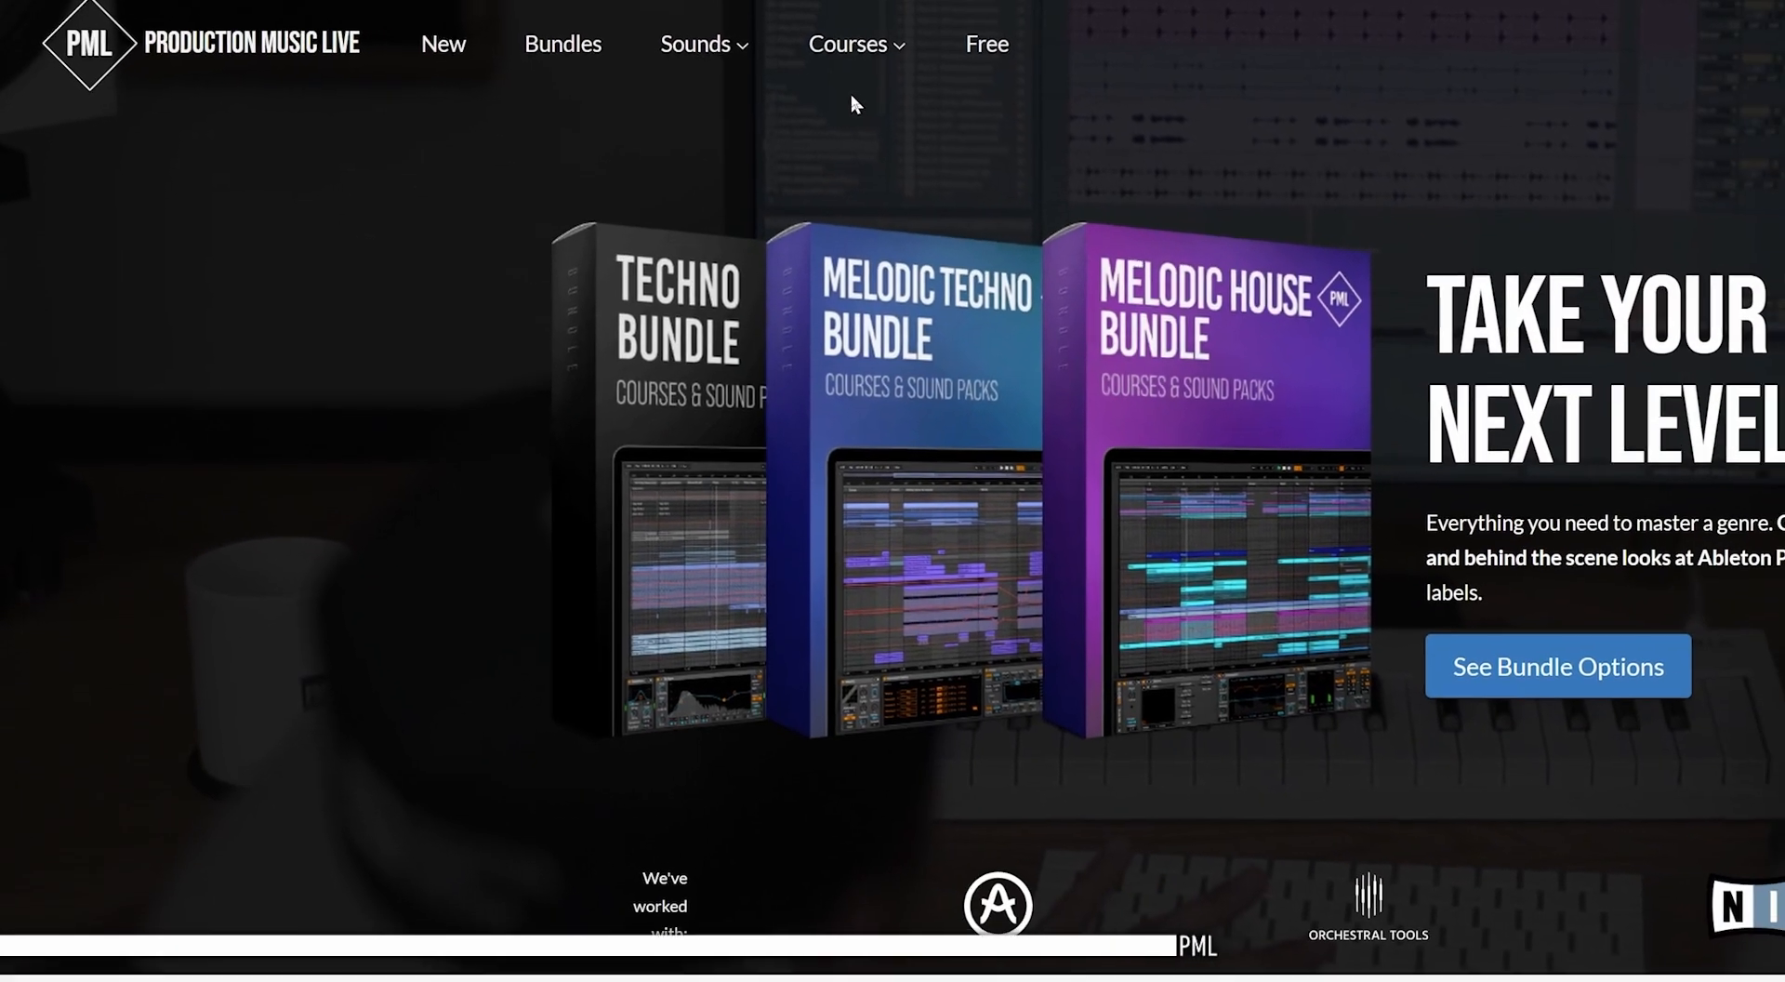
mouse_move(1037, 59)
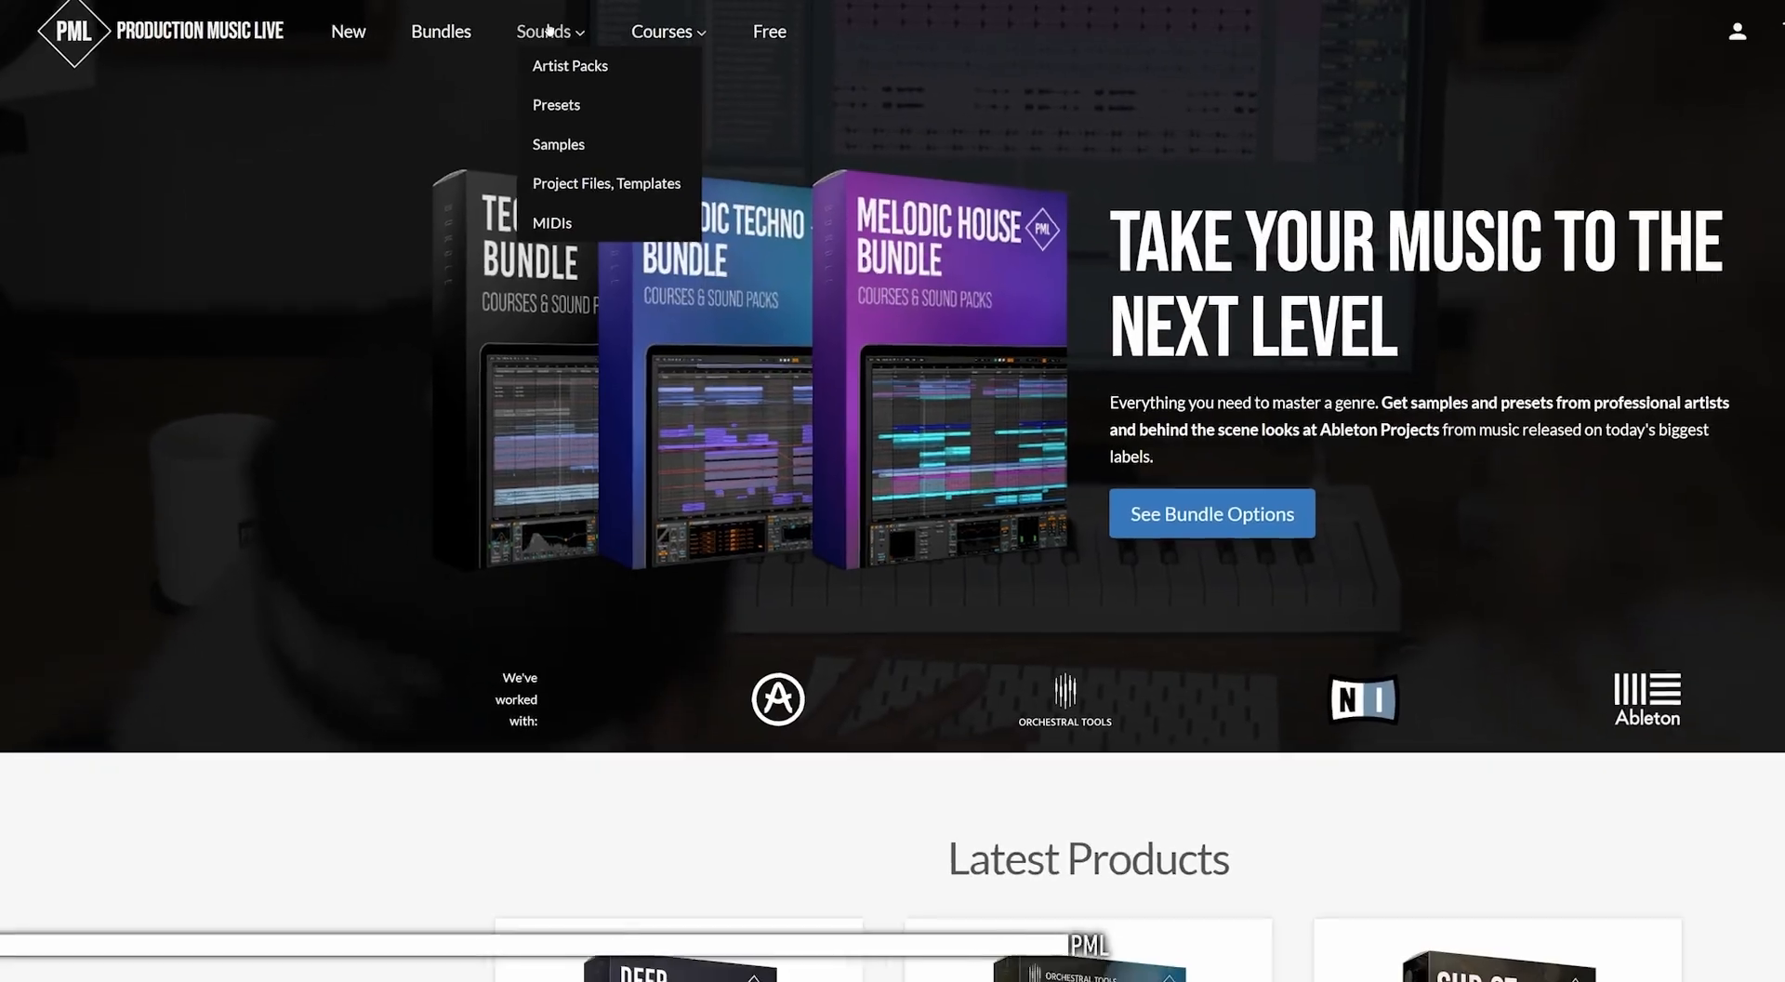